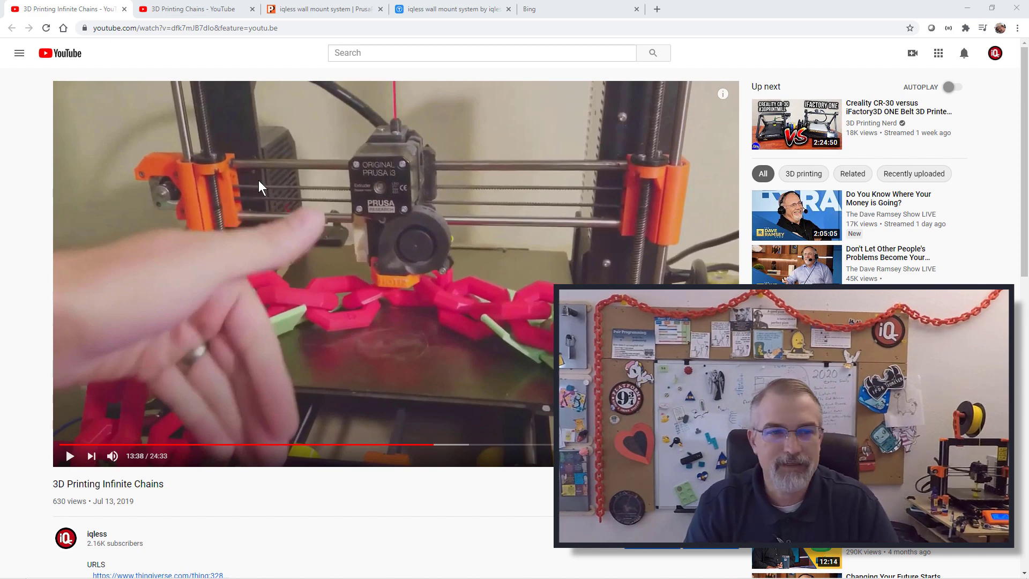
Look through the two 3D printing chain videos and the iqless wall mount system pages, including the one on PrusaPrinters
click(210, 16)
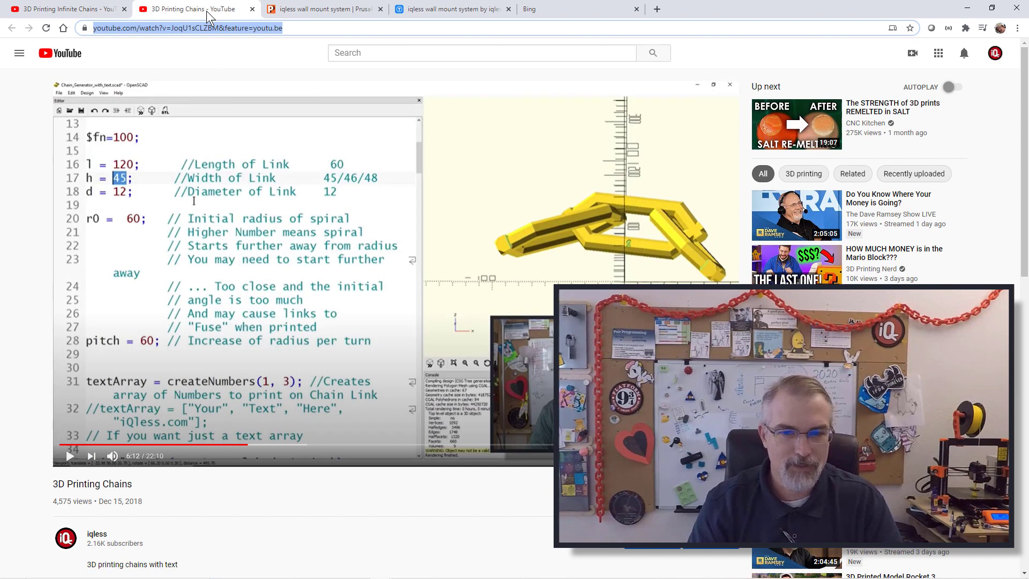
click(52, 11)
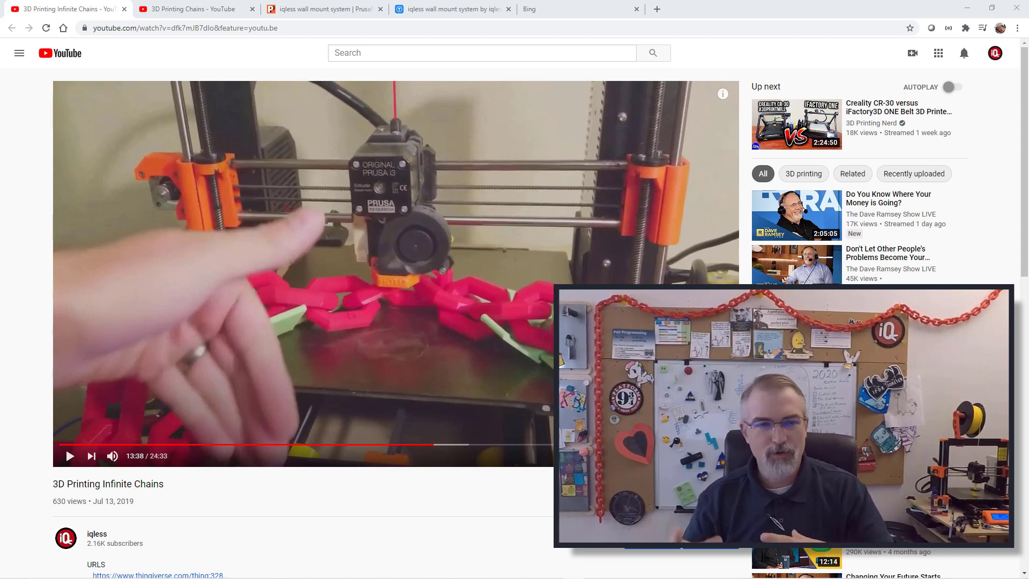
click(346, 11)
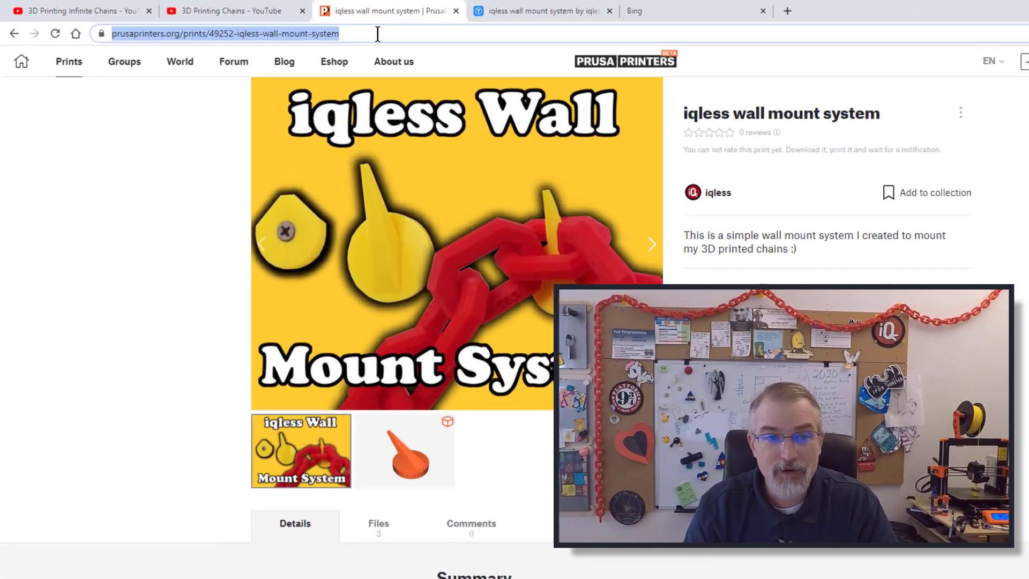
click(375, 30)
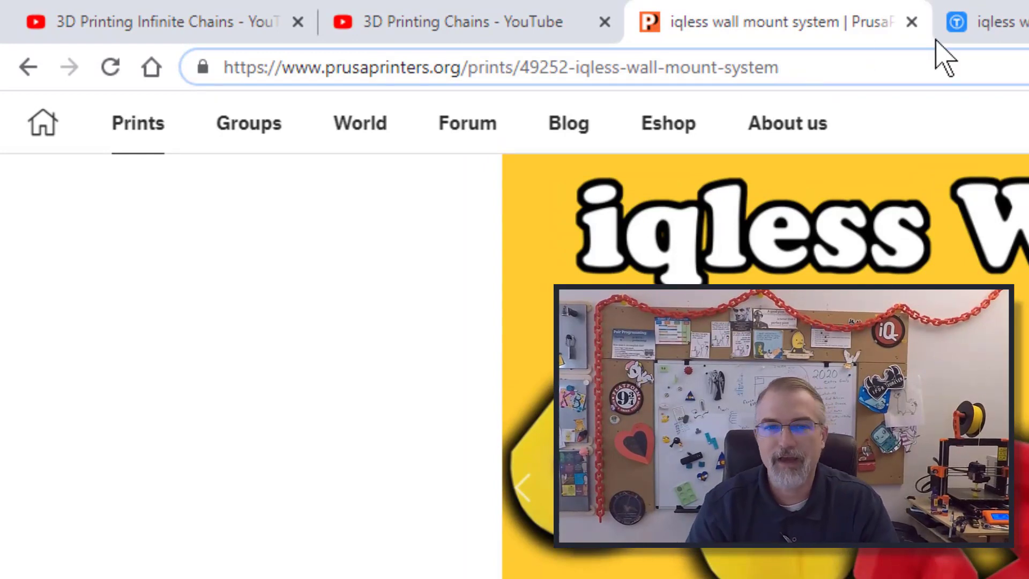
click(1005, 21)
click(514, 65)
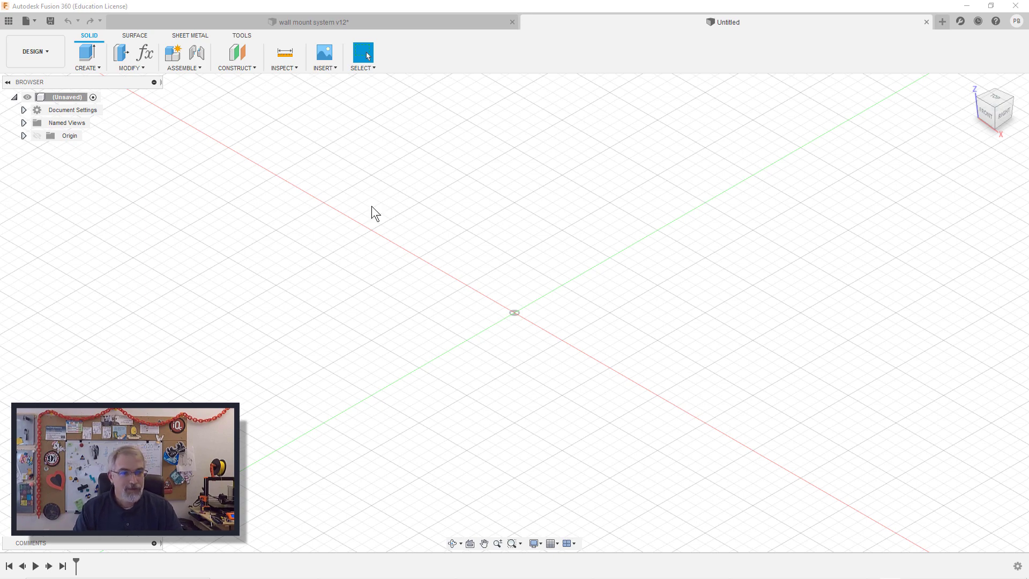
Switch to Fusion 360 and create a new internal component named "wall mount" in the empty design
right_click(55, 98)
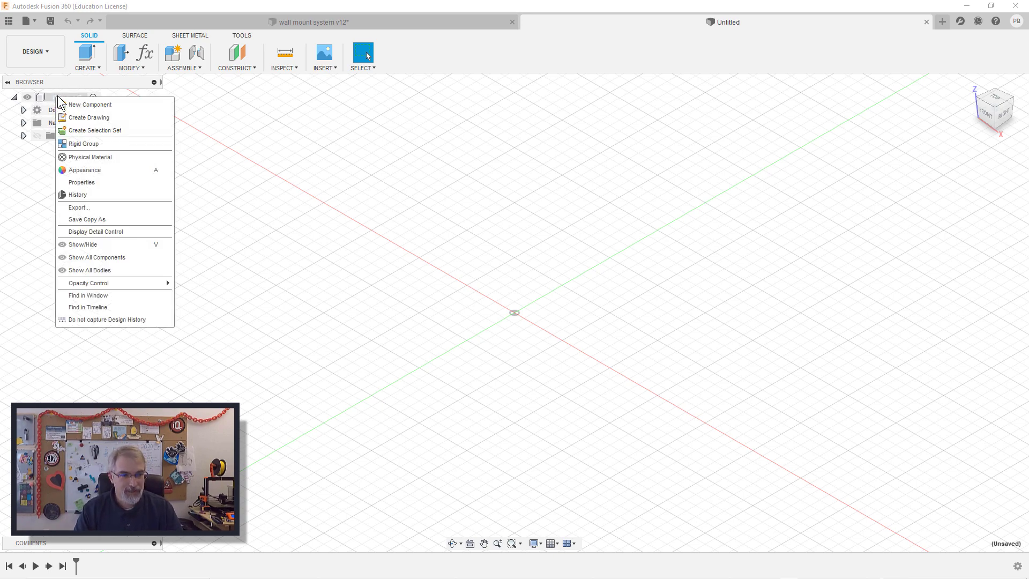
click(76, 103)
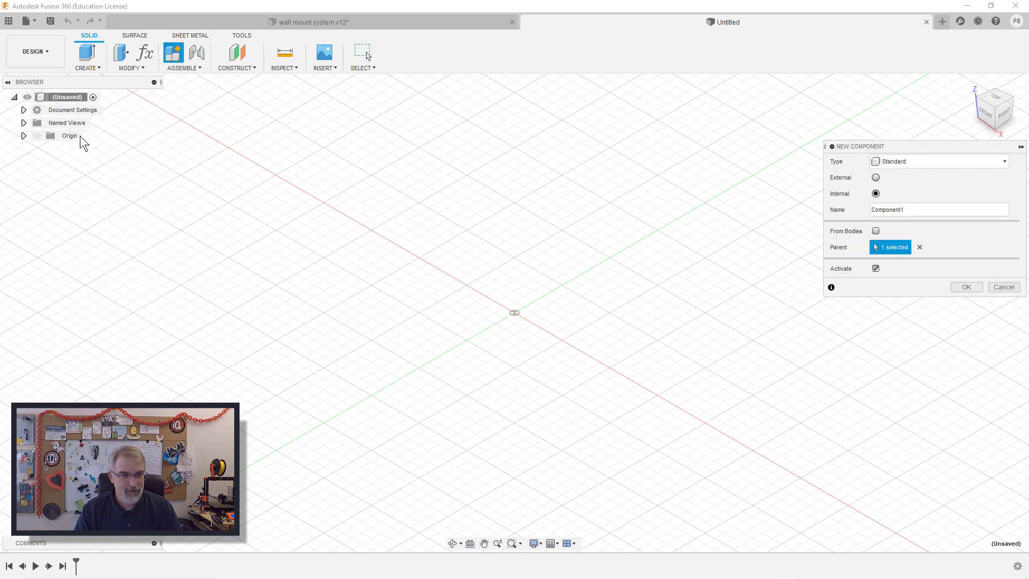
click(966, 287)
double_click(74, 148)
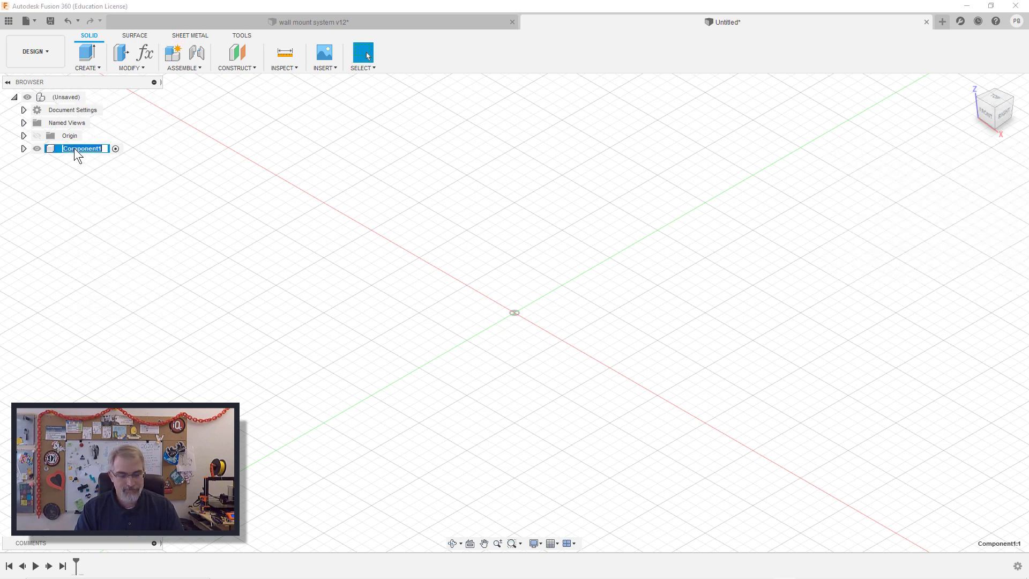
text(wall moun)
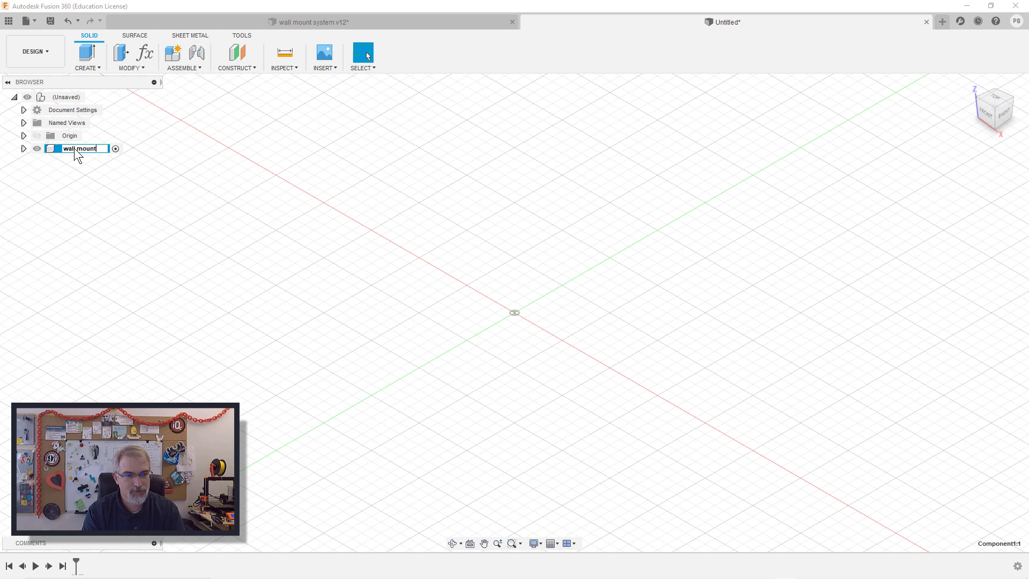
text(t)
key(Return)
Start a sketch on the wall mount component's XY plane and view it from the top
click(24, 148)
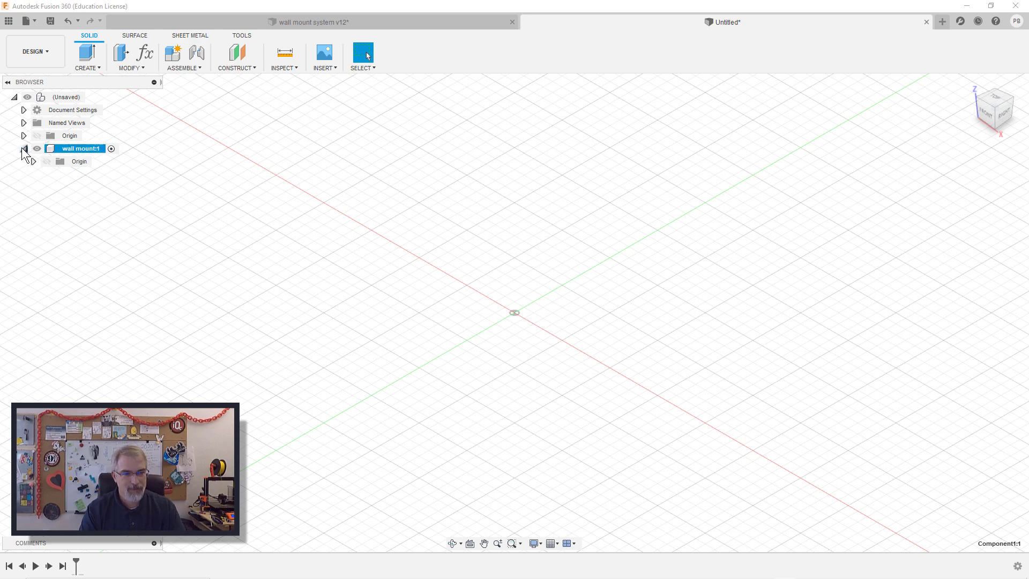
click(46, 161)
right_click(568, 312)
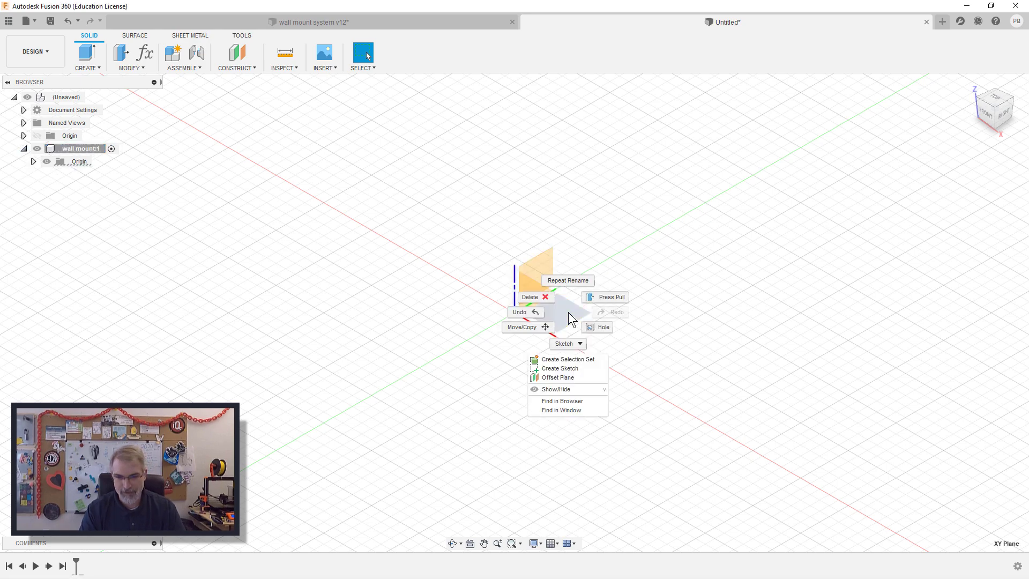
click(589, 368)
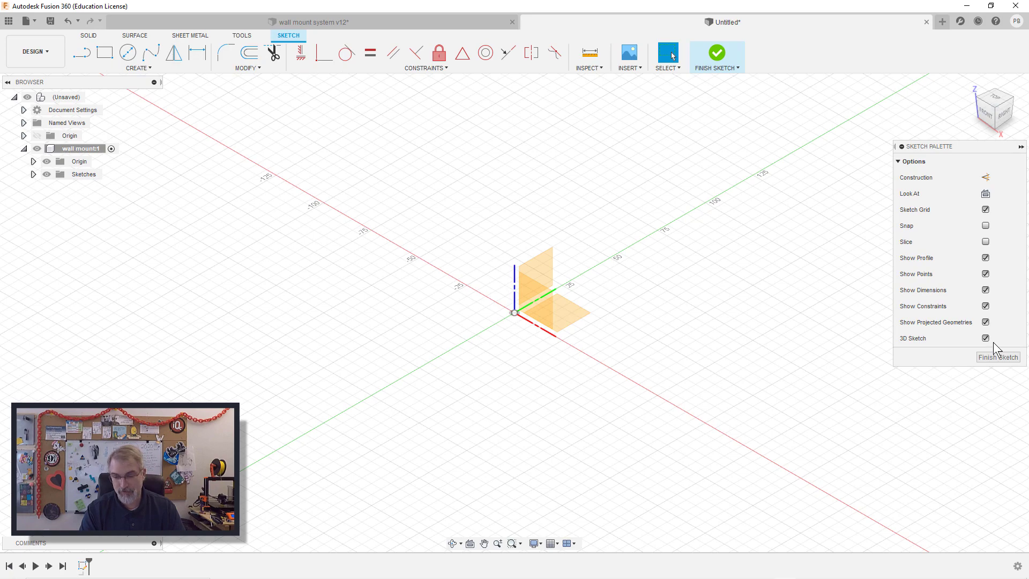
click(991, 103)
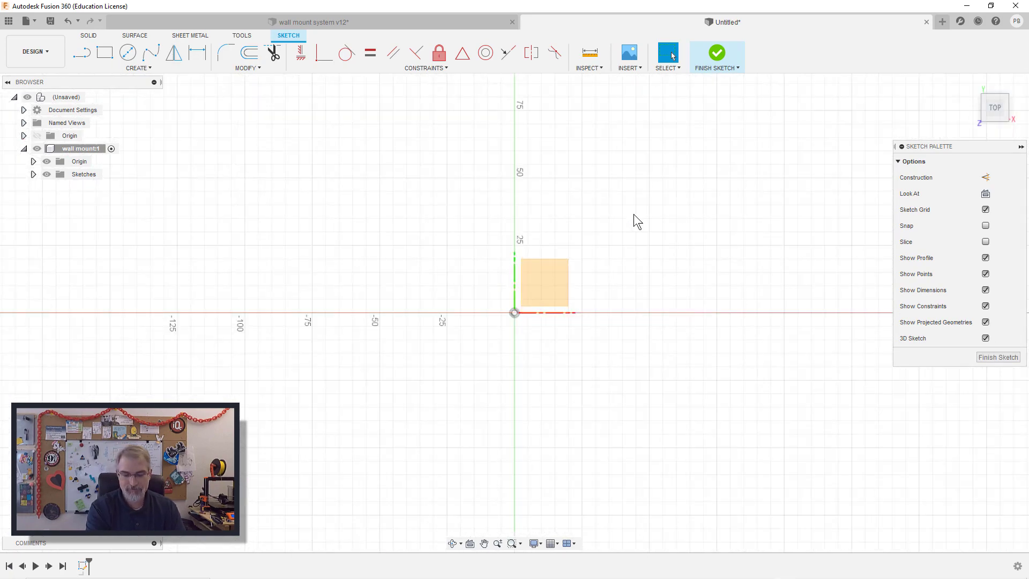
Sketch a center-diameter circle at the origin with a diameter of 15*2 mm
key(s)
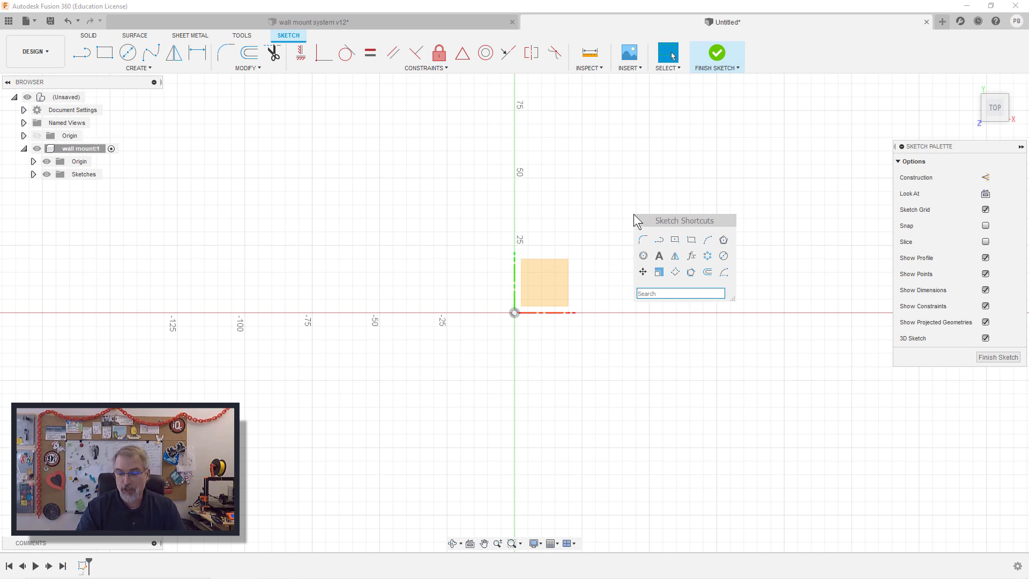
click(723, 257)
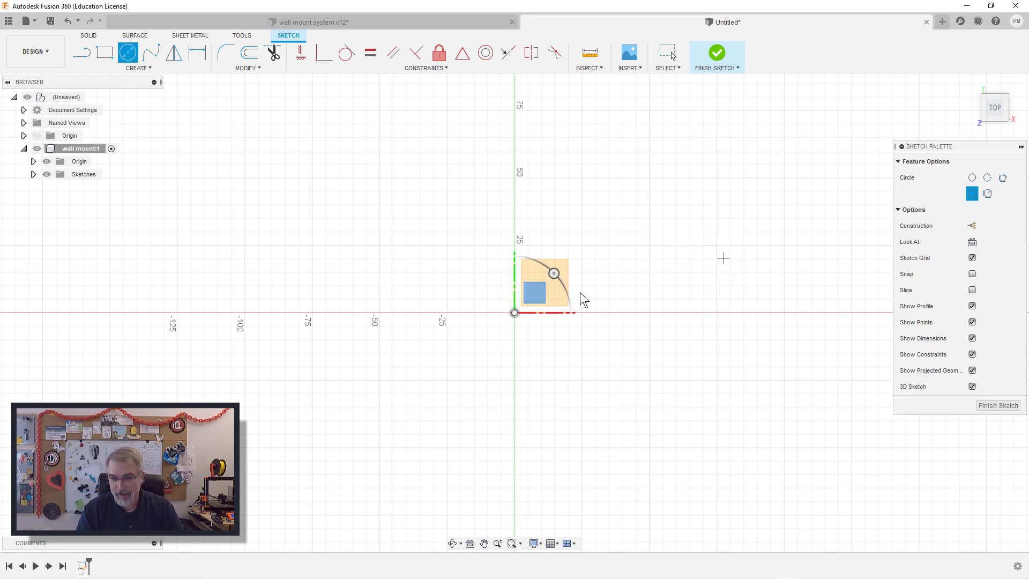
click(514, 313)
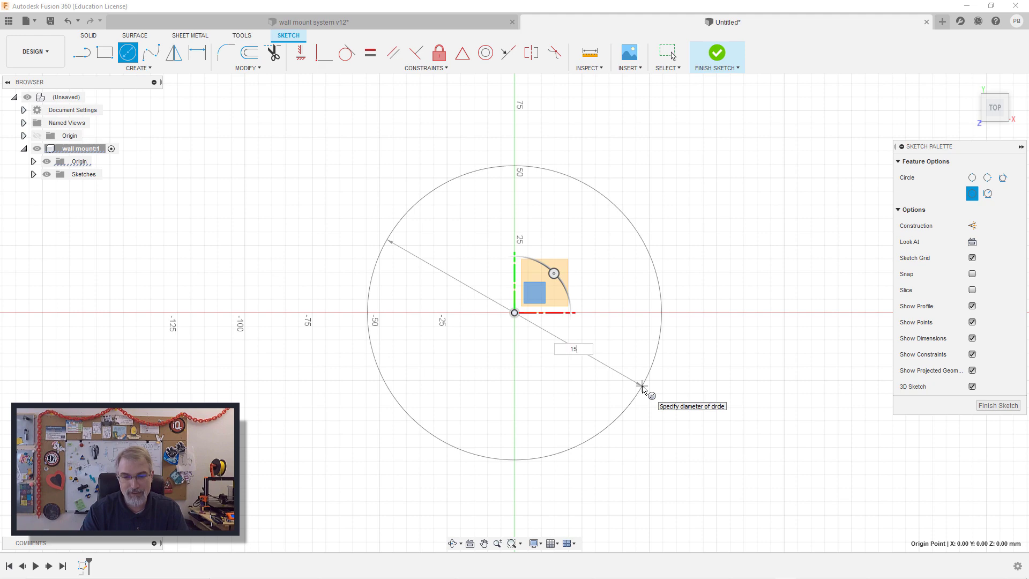
text(15)
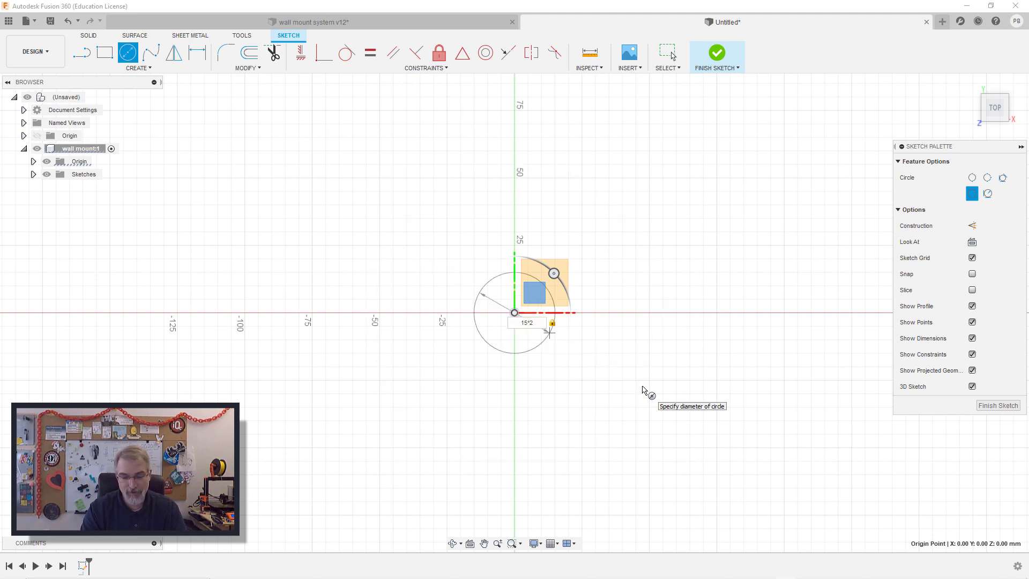
key(Return)
key(Escape)
scroll(577, 322, down, 1)
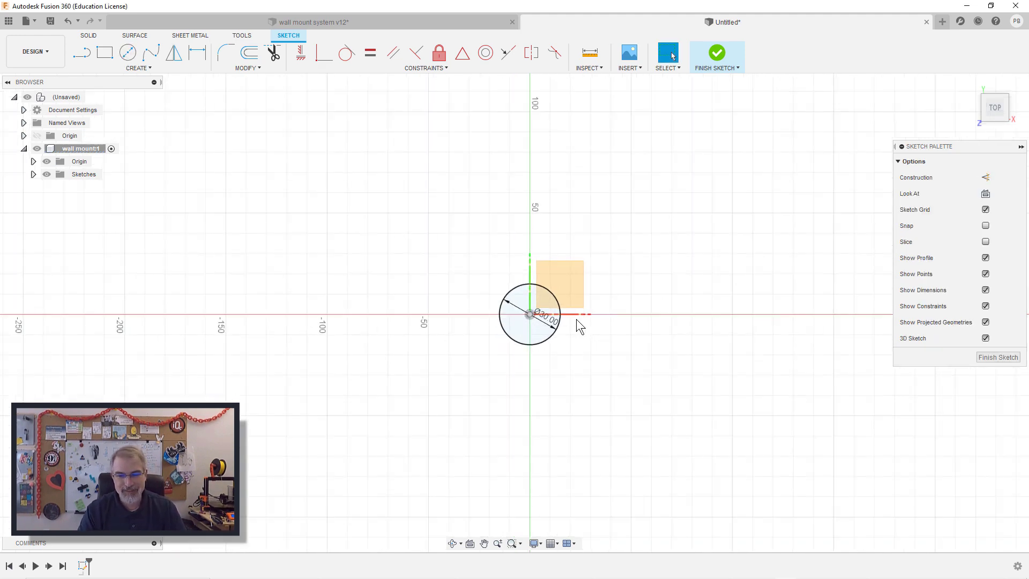
scroll(577, 322, up, 4)
middle_drag(577, 321, 660, 362)
scroll(664, 364, up, 1)
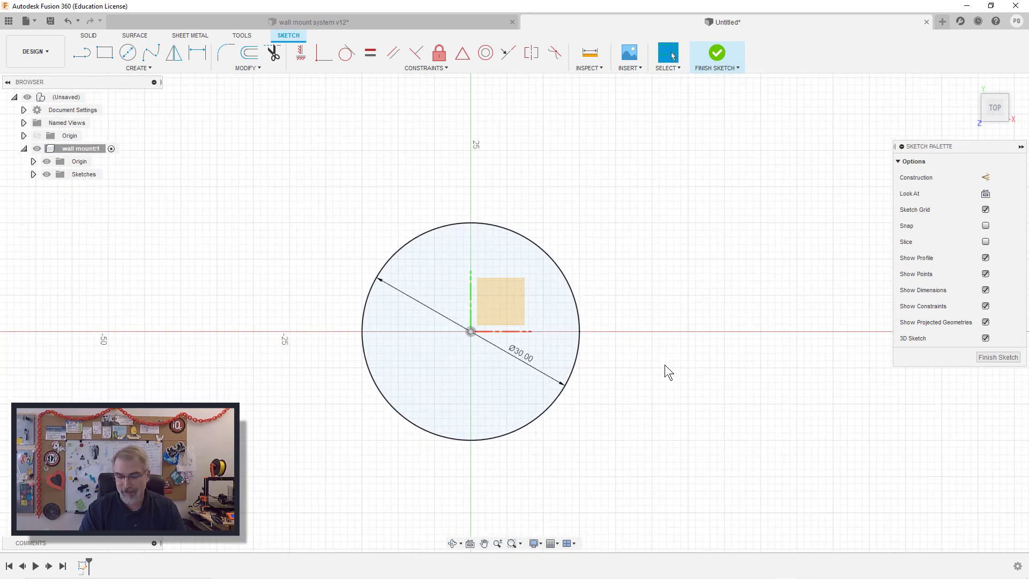
Sketch a vertical line about 21 mm long from the origin up past the circle and make it construction geometry
key(l)
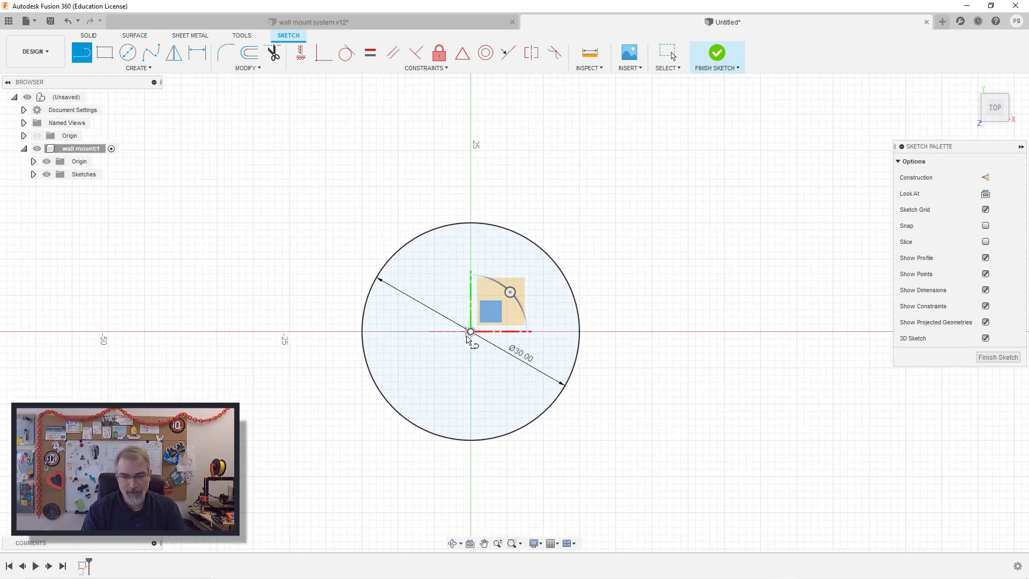
click(471, 332)
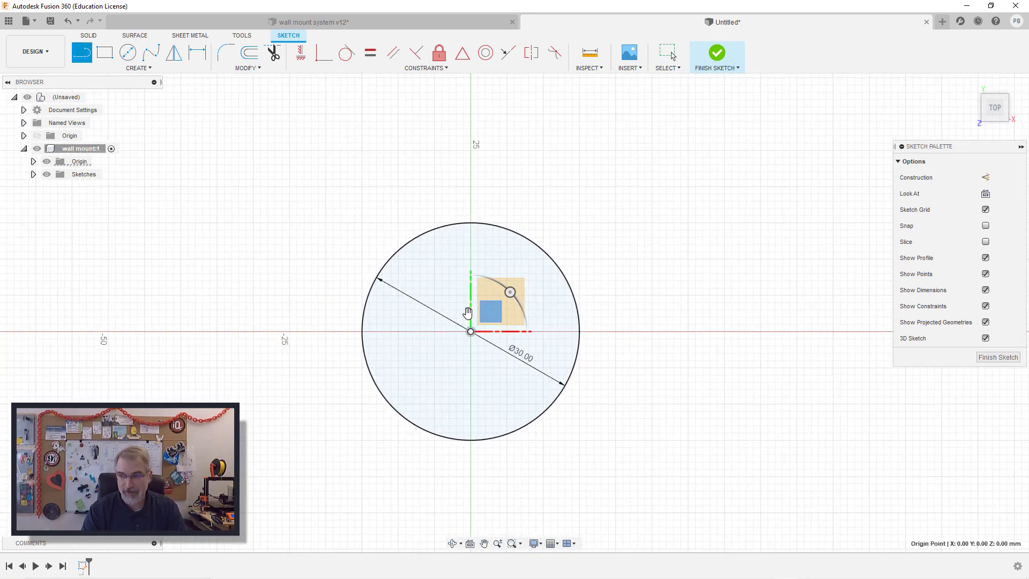
click(471, 177)
key(Escape)
click(470, 195)
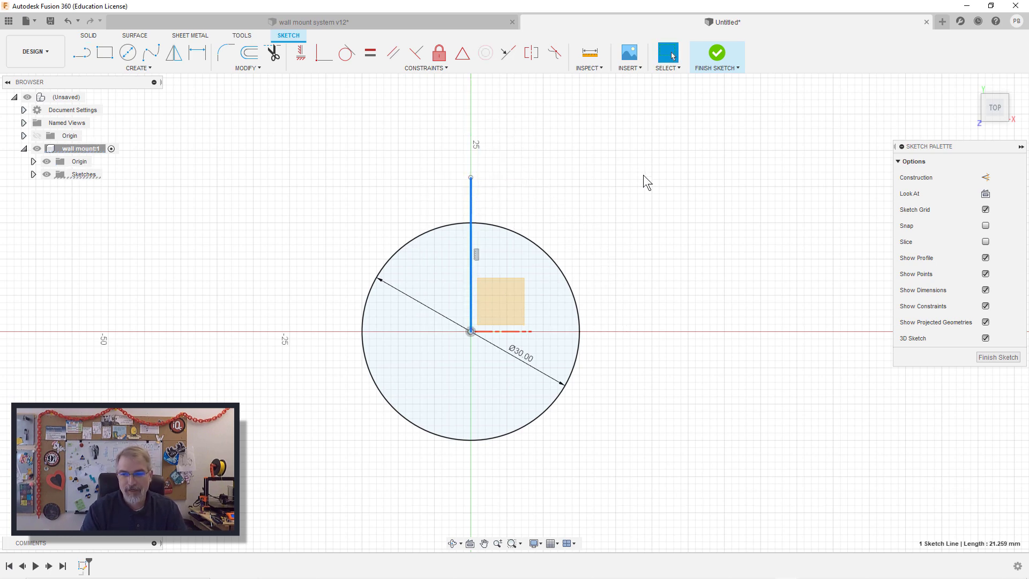
click(985, 177)
scroll(546, 245, up, 3)
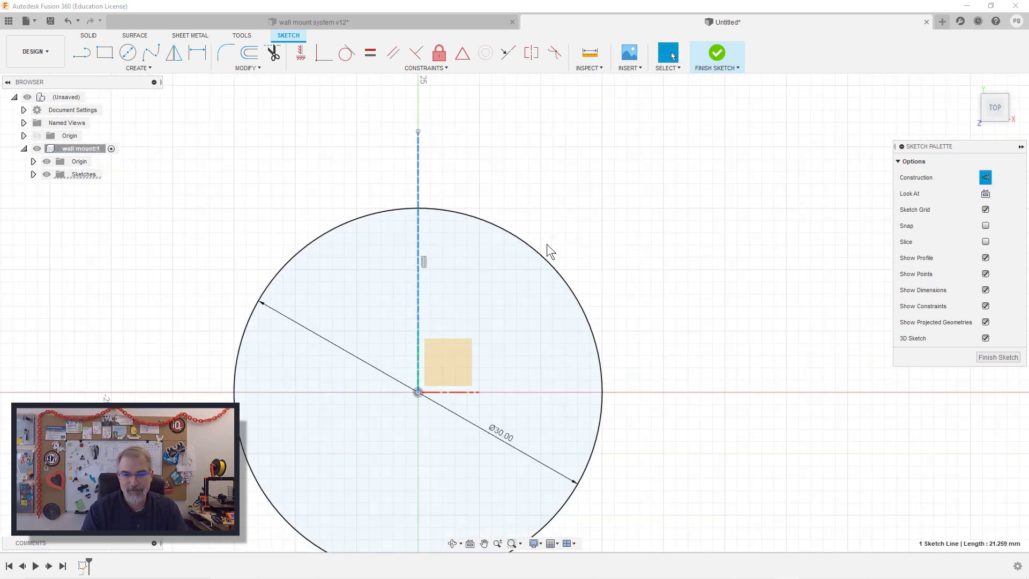
middle_drag(547, 244, 612, 222)
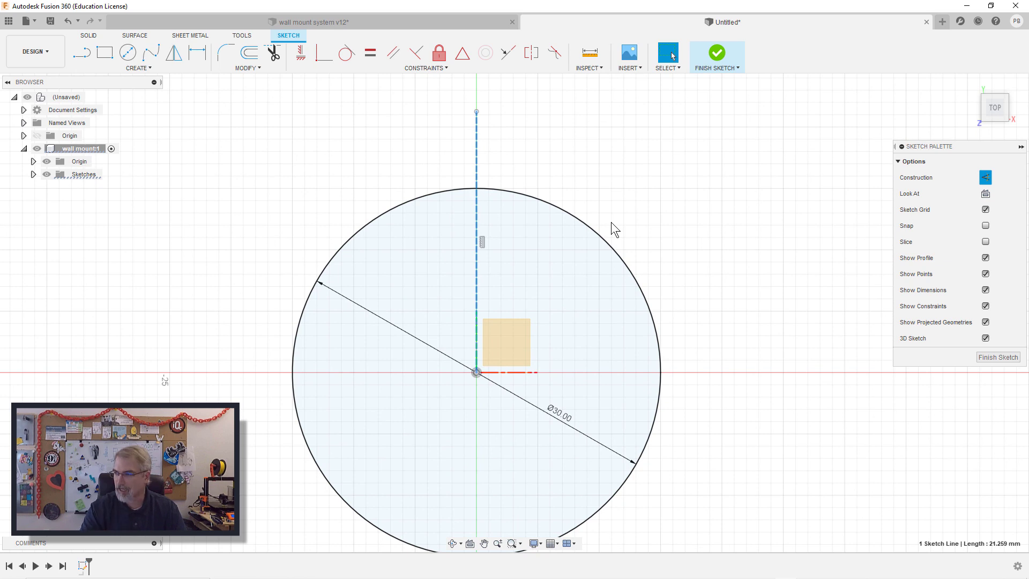
Sketch a 3 mm vertical line upward from the circle's right quadrant point
key(l)
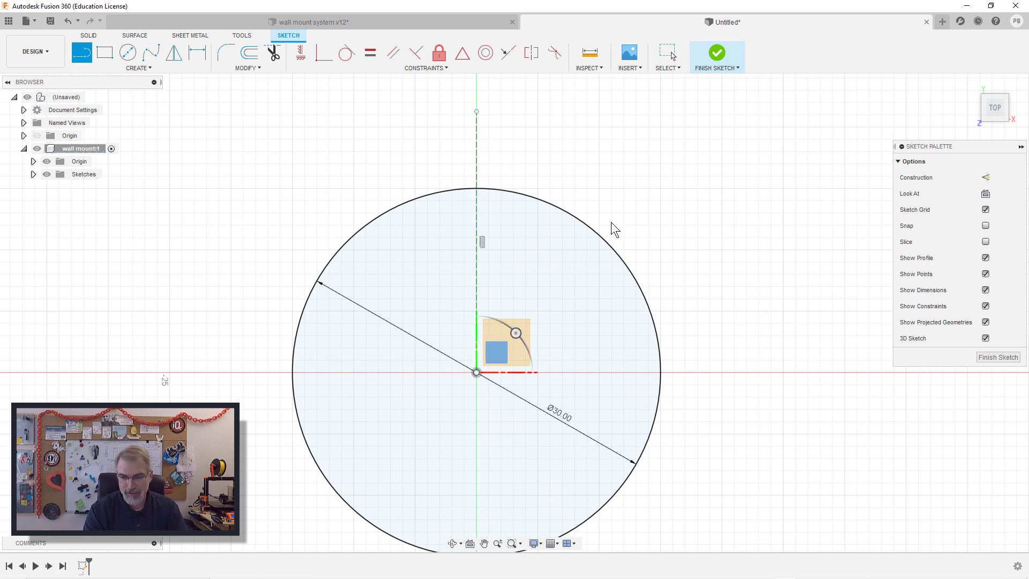
click(660, 372)
text(3)
key(Return)
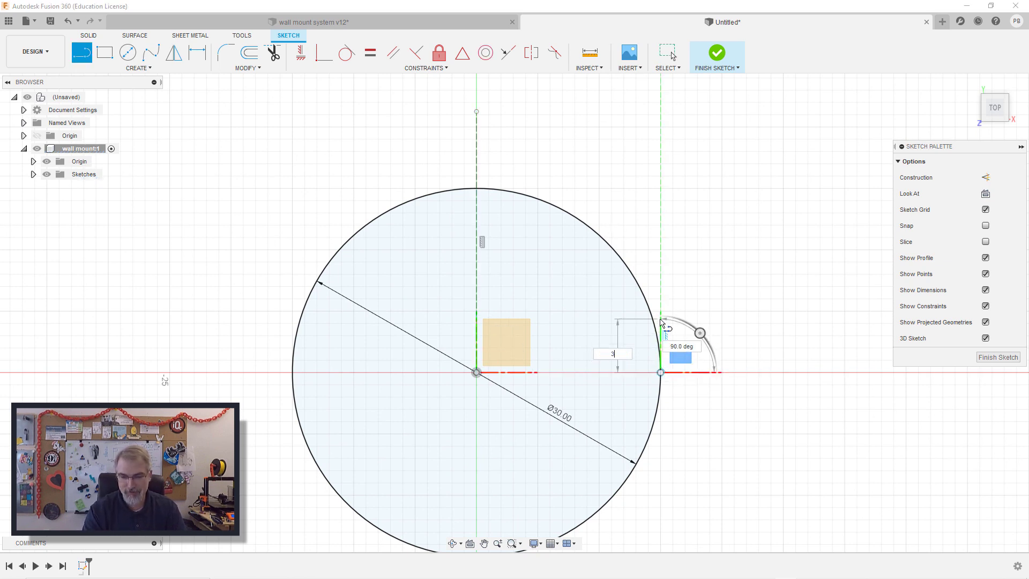
key(Escape)
Sketch a 3 mm horizontal line to the right from the circle's top point on the construction line
key(l)
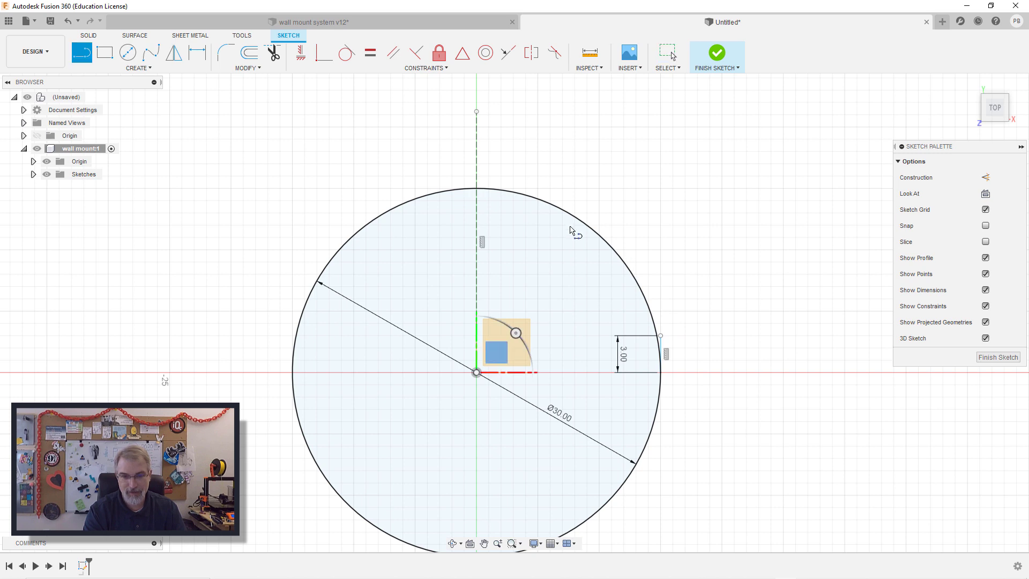
click(476, 188)
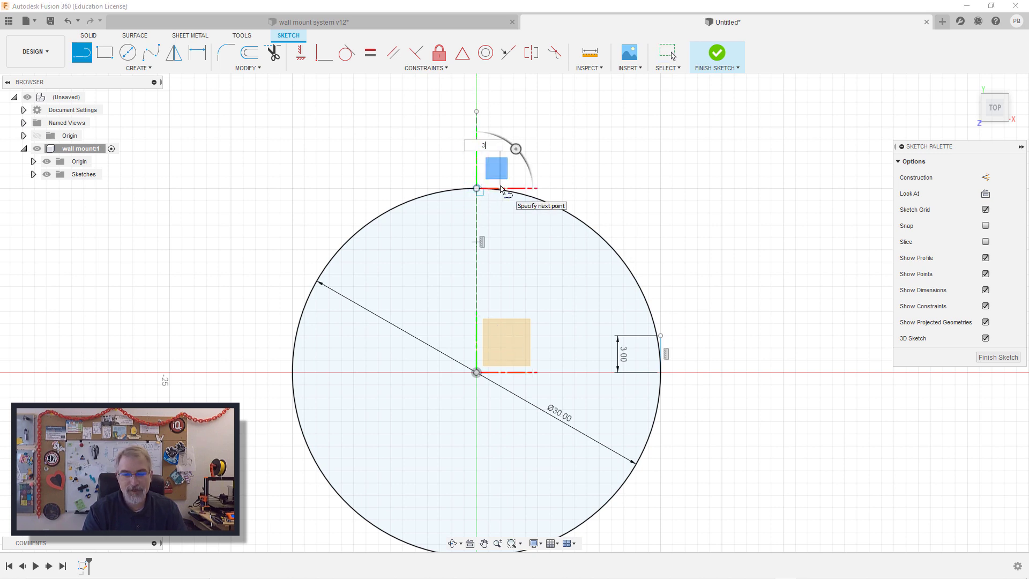
text(3)
key(Return)
key(Escape)
Connect the free ends of the two 3 mm lines with a diagonal line
key(l)
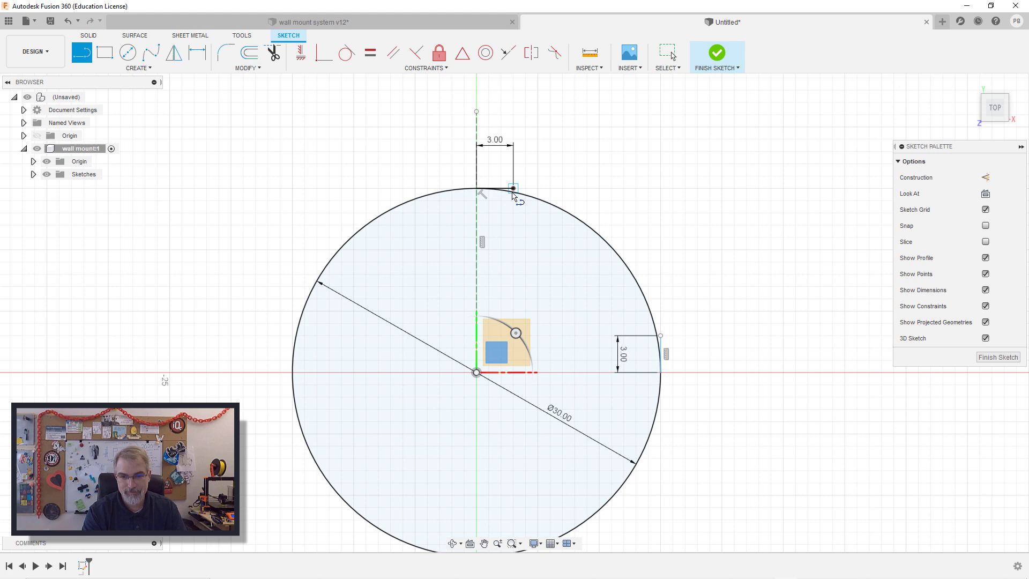
click(514, 188)
click(660, 336)
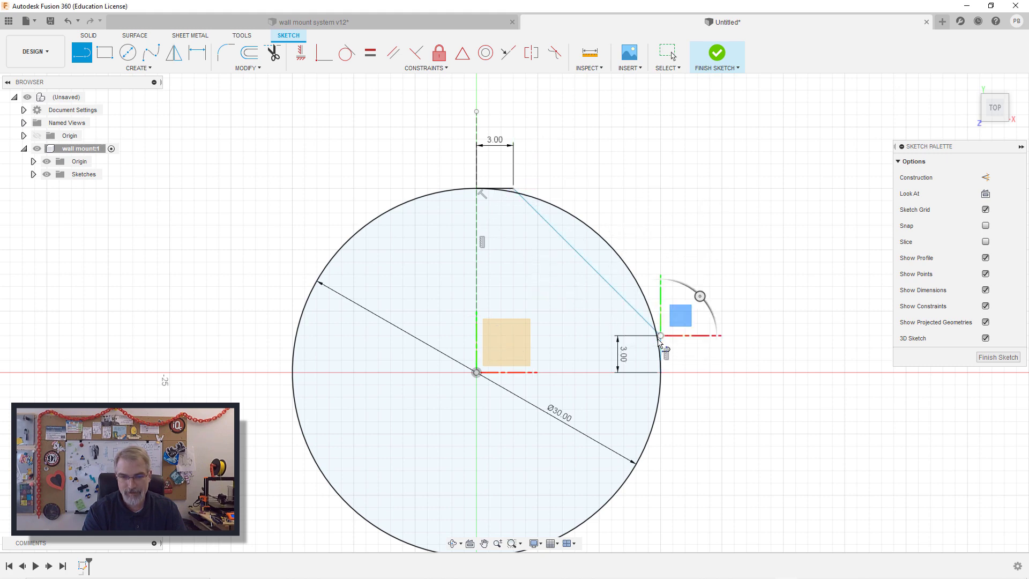
Sketch a 3 mm vertical line downward from the corner where the top horizontal line meets the diagonal
scroll(660, 337, up, 2)
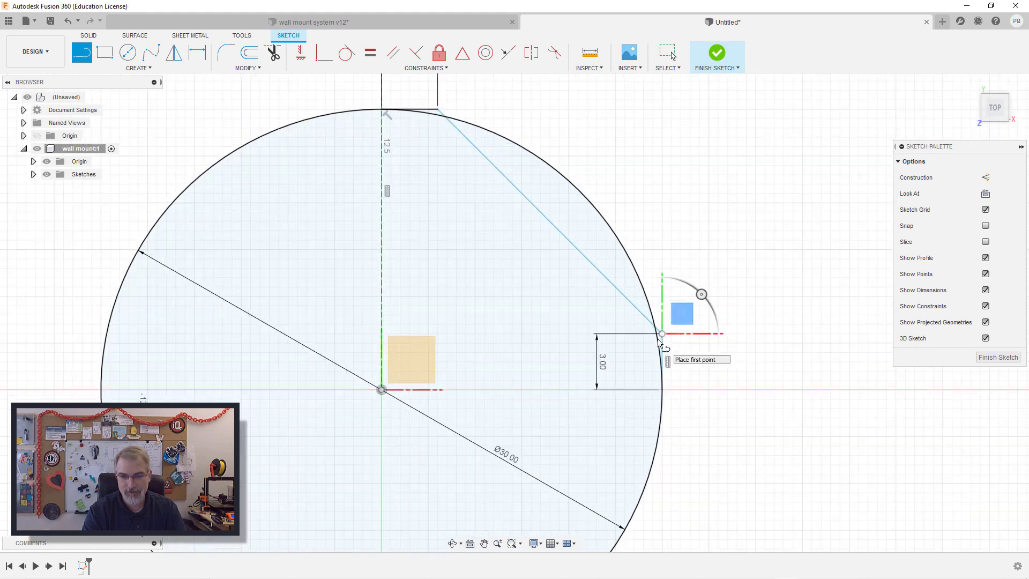
click(438, 109)
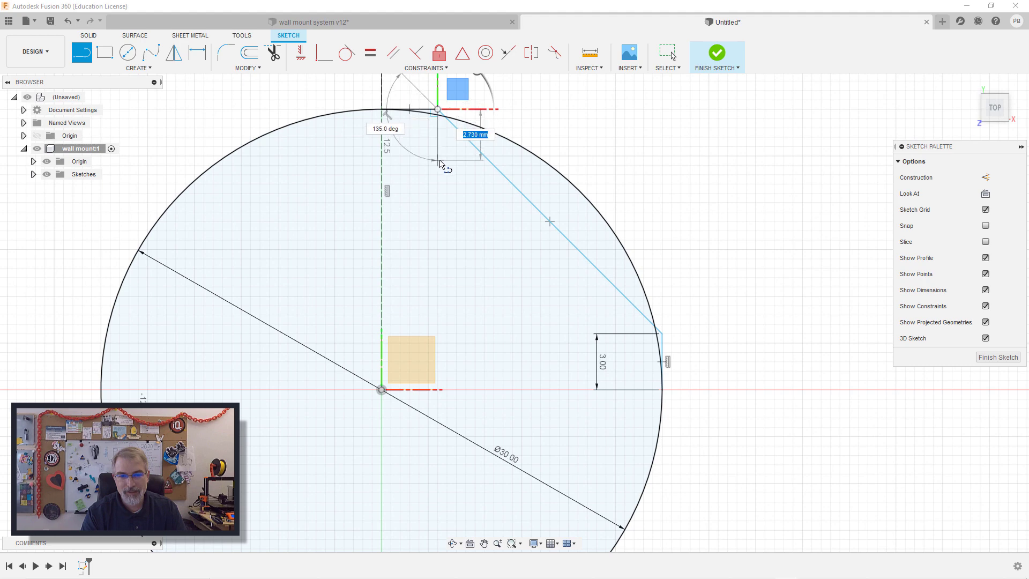
text(3)
key(Return)
key(Escape)
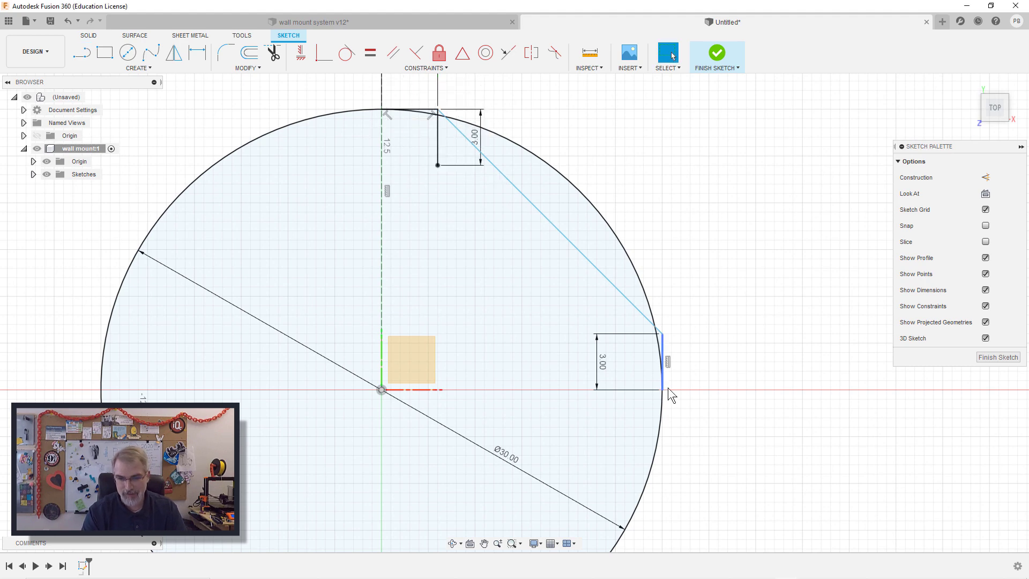
Sketch a 3 mm horizontal line from the circle's right quadrant point toward the center
key(l)
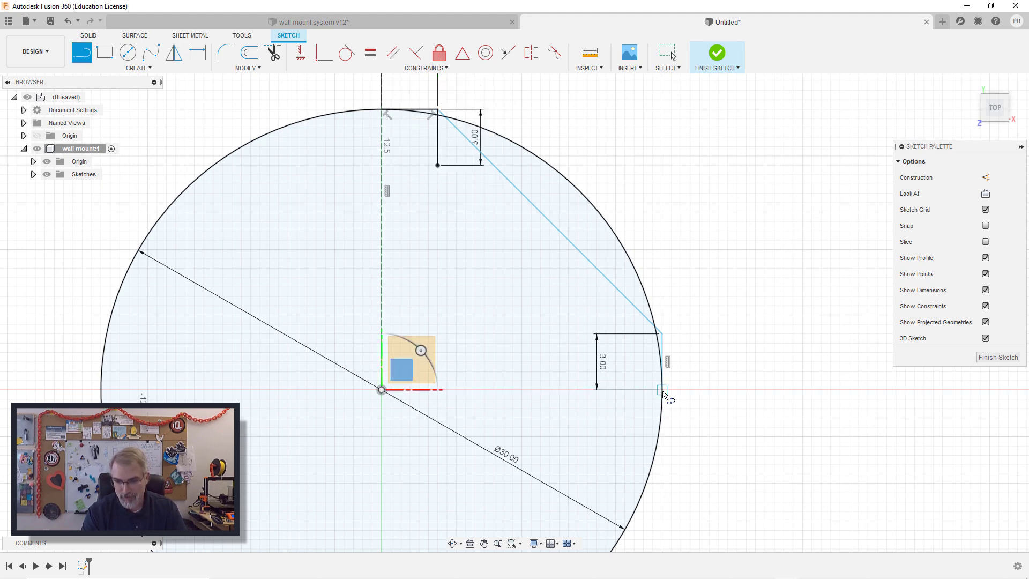
click(662, 390)
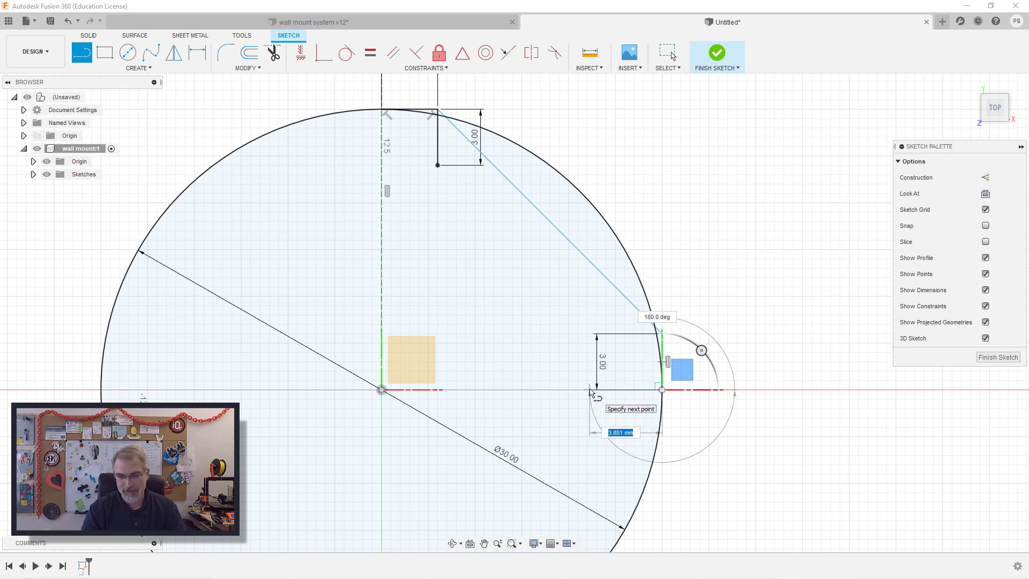
text(3)
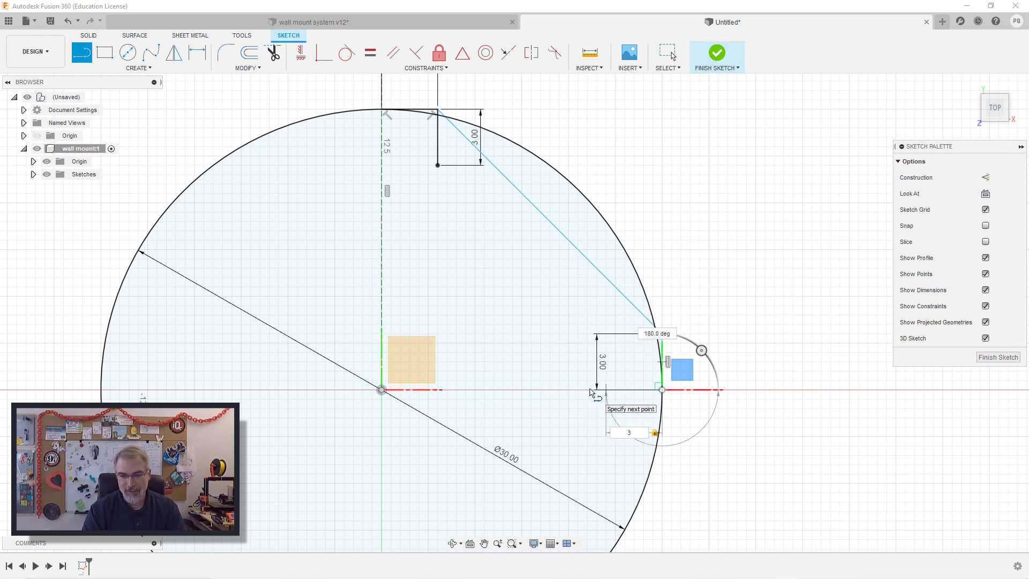
key(Return)
key(Escape)
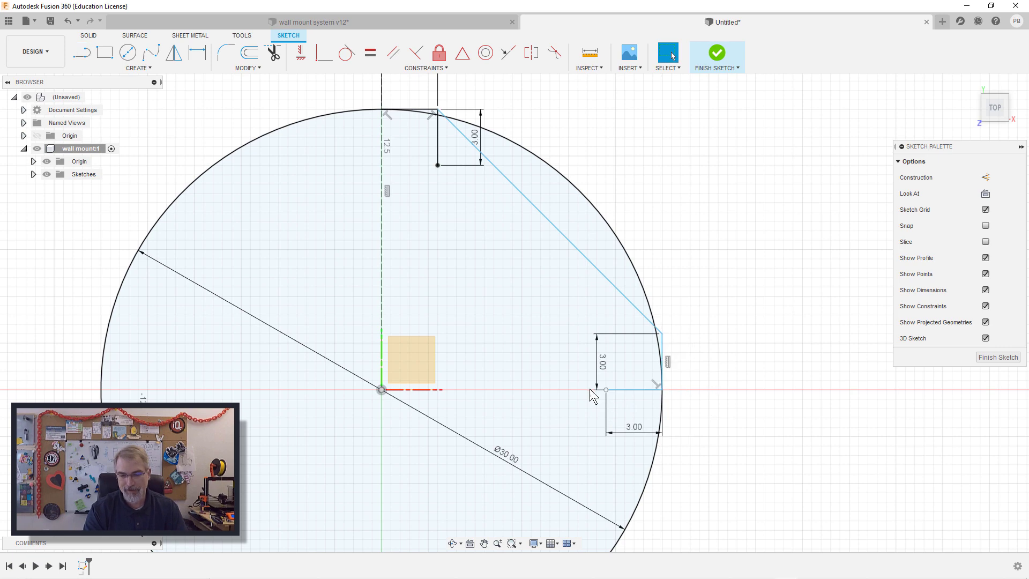
Sketch a 3 mm vertical line upward from the inner end of the horizontal line at the right quadrant
scroll(591, 396, up, 2)
key(l)
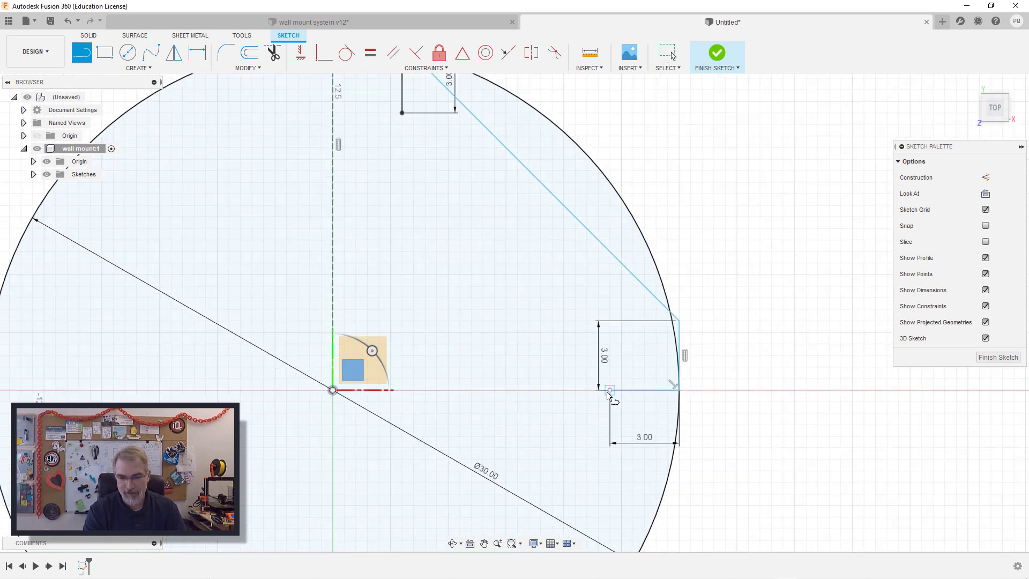
click(610, 390)
text(3)
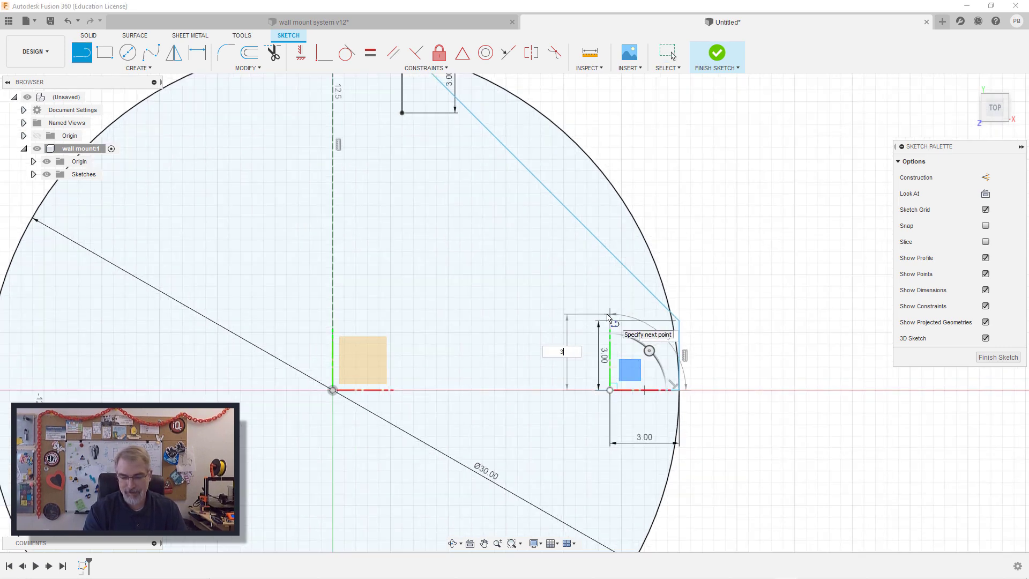
key(Return)
key(Escape)
Sketch a horizontal line from the lower end of the upper vertical line to the vertical construction line
scroll(607, 315, up, 1)
scroll(607, 320, down, 3)
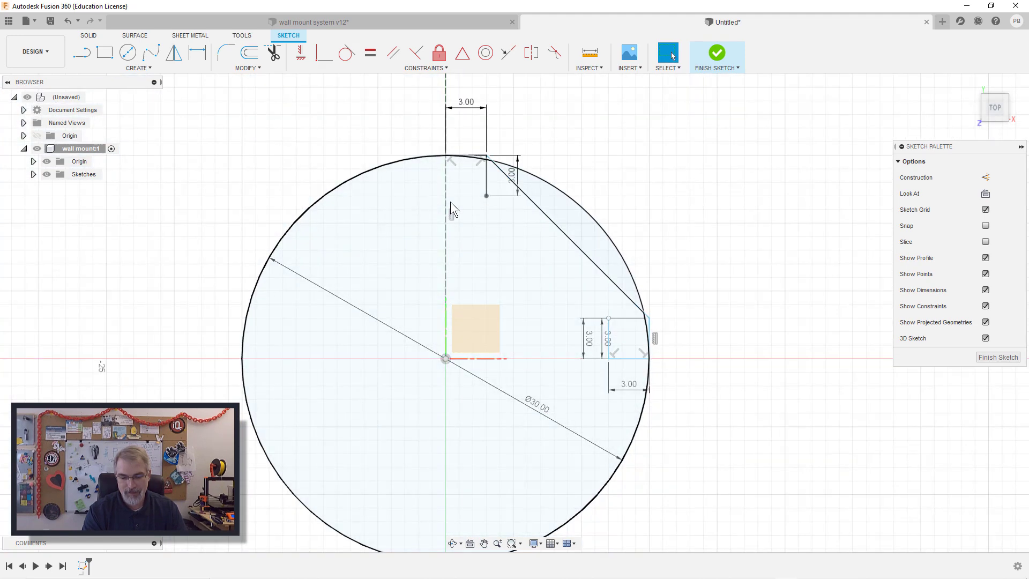
key(l)
click(486, 195)
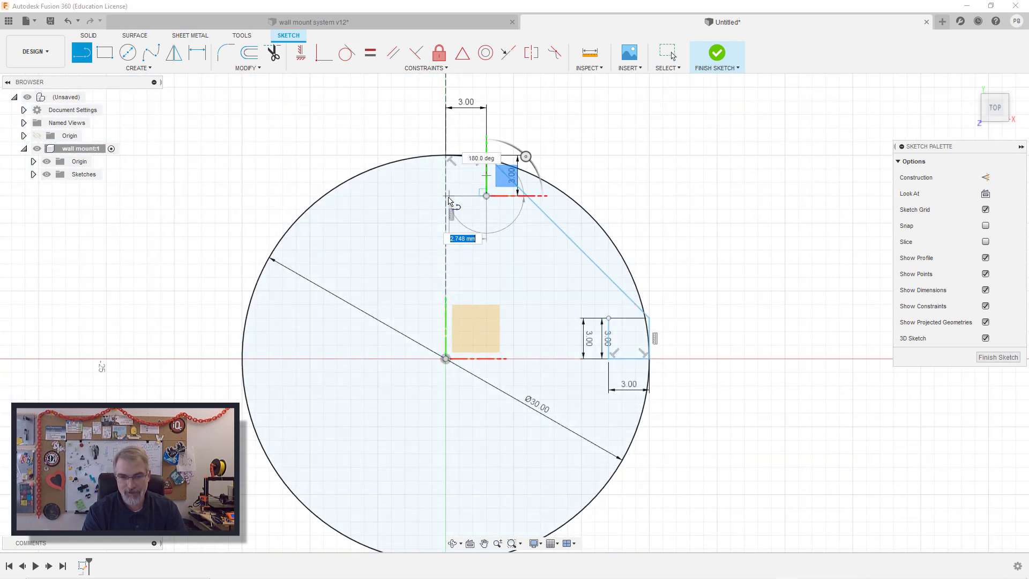
key(Return)
key(Escape)
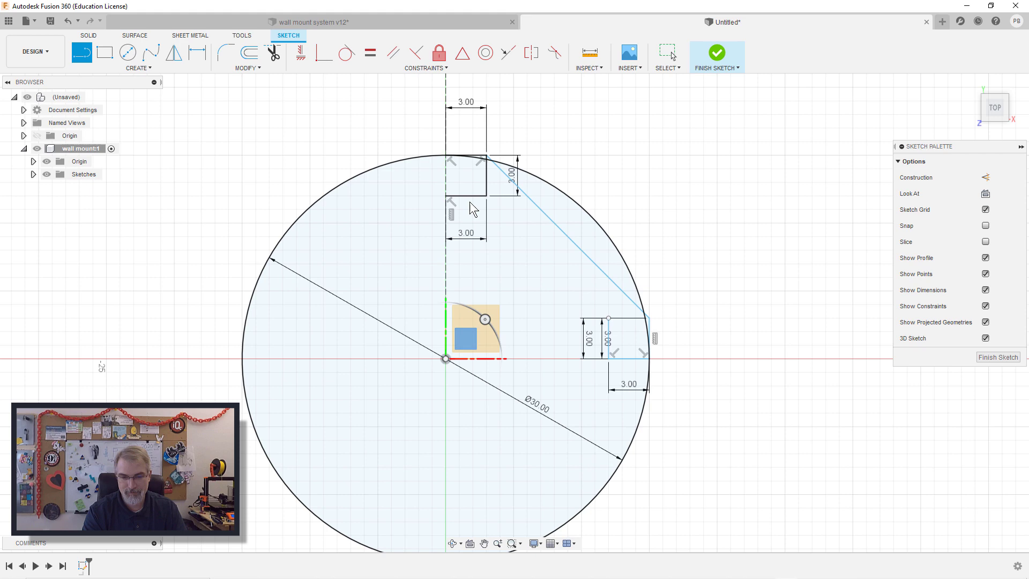
Connect the inner corners of the upper and right-hand line sets with a diagonal line parallel to the outer one
click(486, 195)
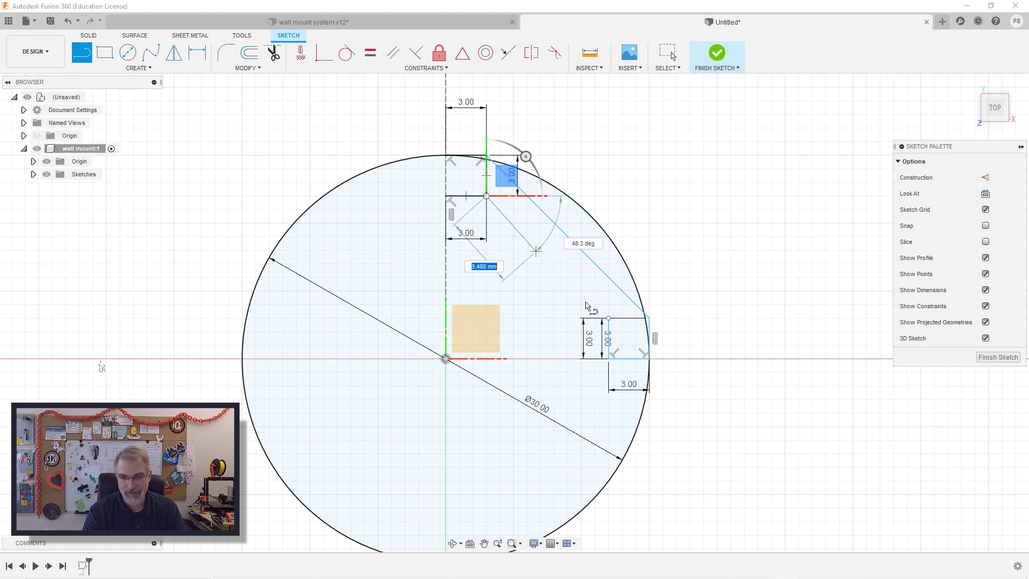
click(609, 318)
scroll(610, 324, down, 2)
scroll(597, 330, up, 3)
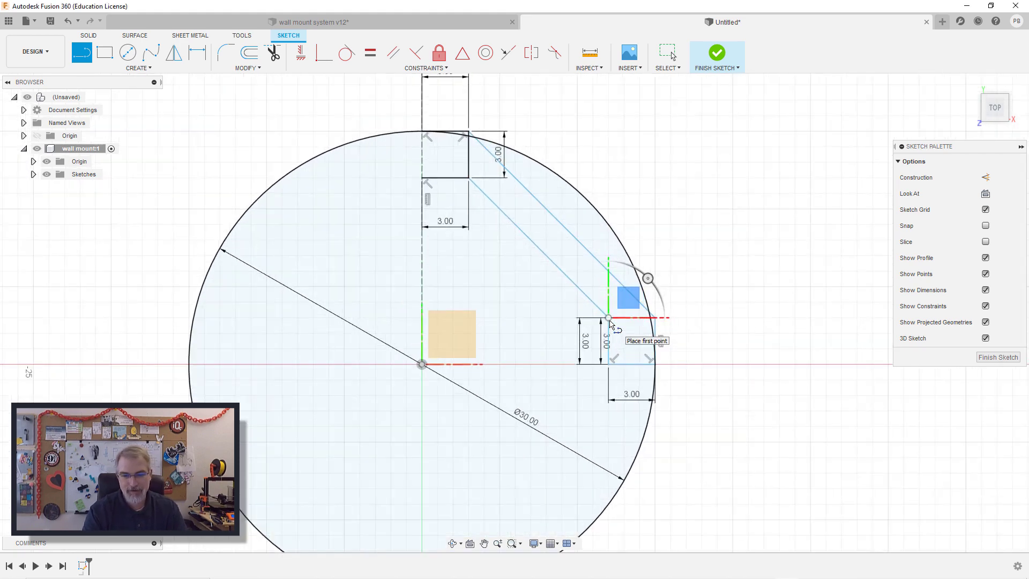
Trim away the short vertical line under the upper right corner and the circle's arc outside the outer diagonal
key(t)
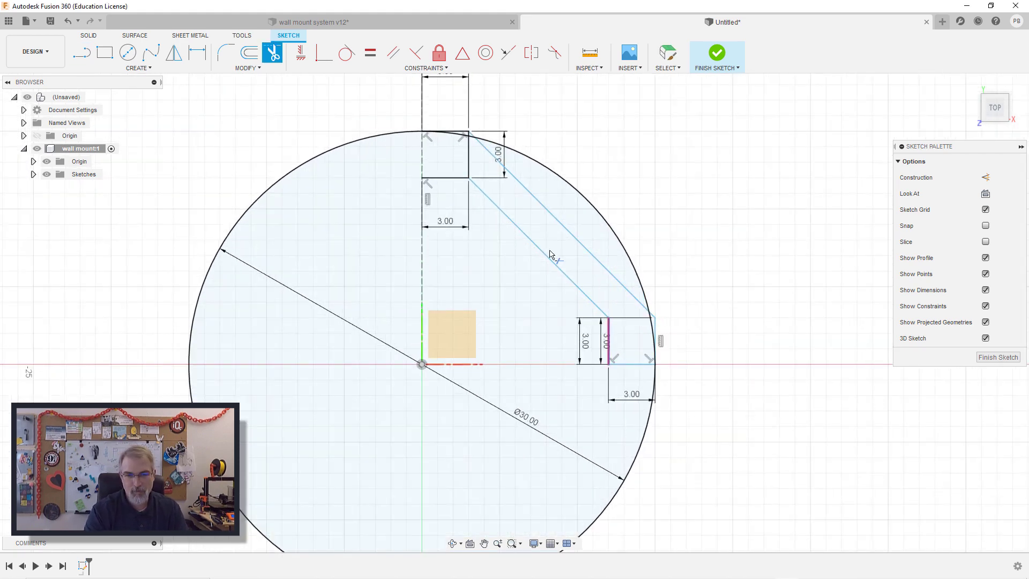
click(470, 163)
click(482, 138)
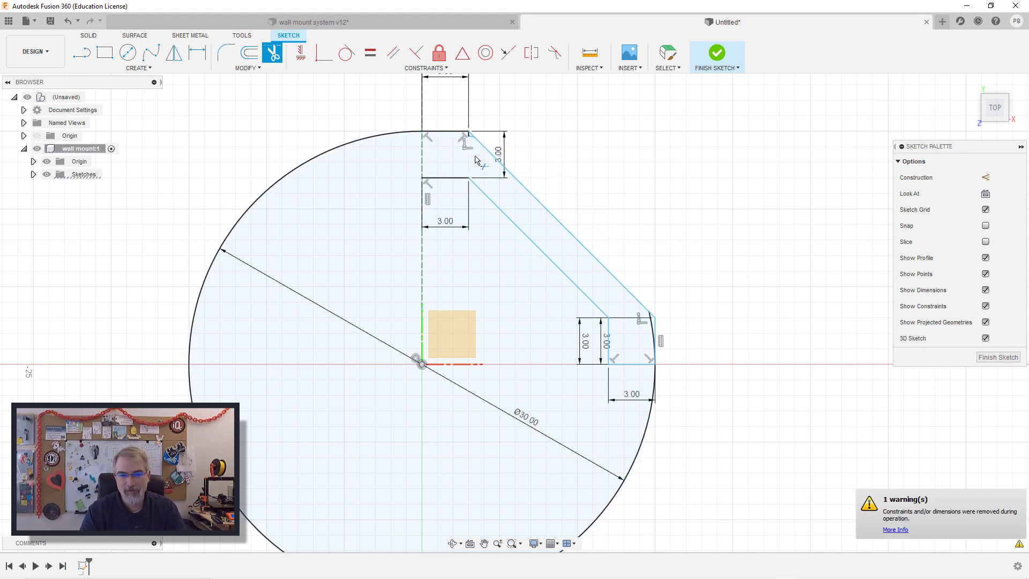
scroll(475, 153, up, 3)
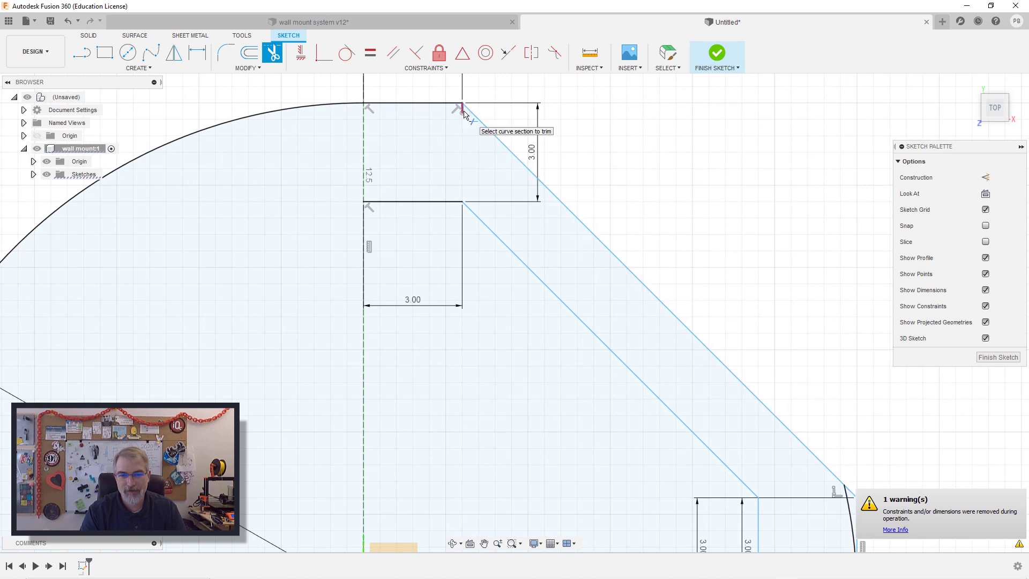
scroll(508, 259, down, 5)
scroll(607, 353, up, 4)
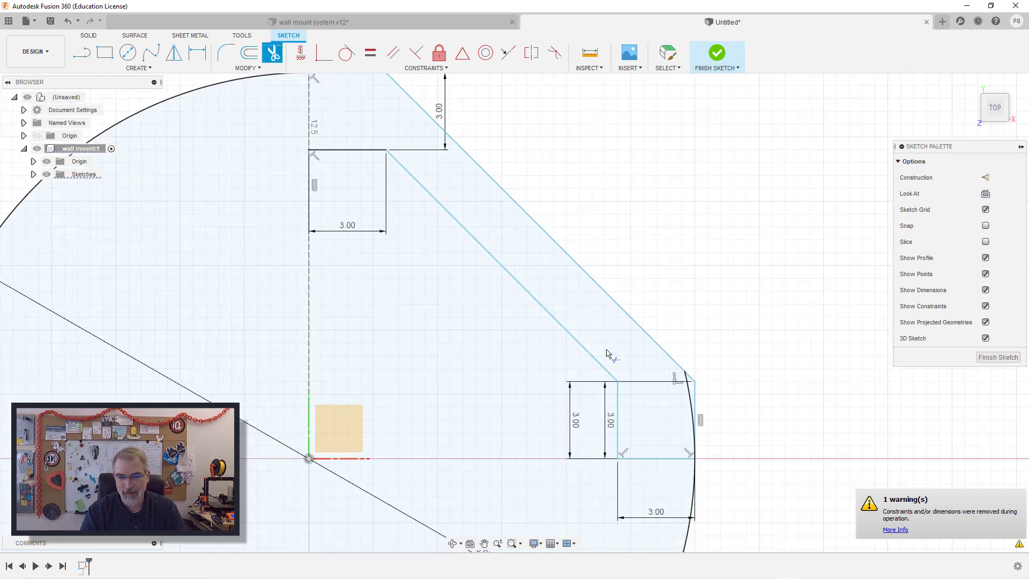
scroll(661, 444, down, 2)
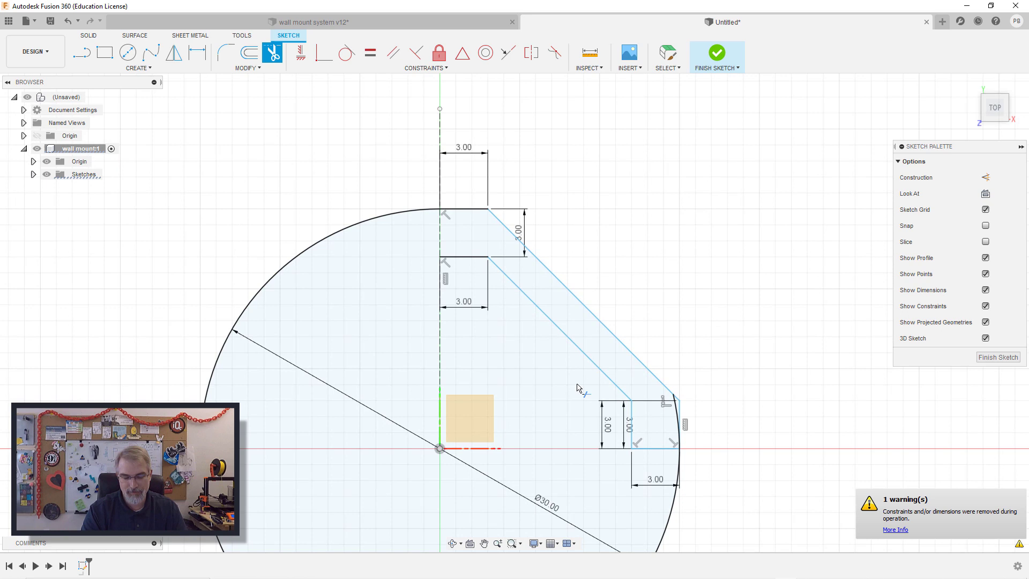
key(Escape)
Mirror the seven lines of the right half outline about the vertical construction line
key(s)
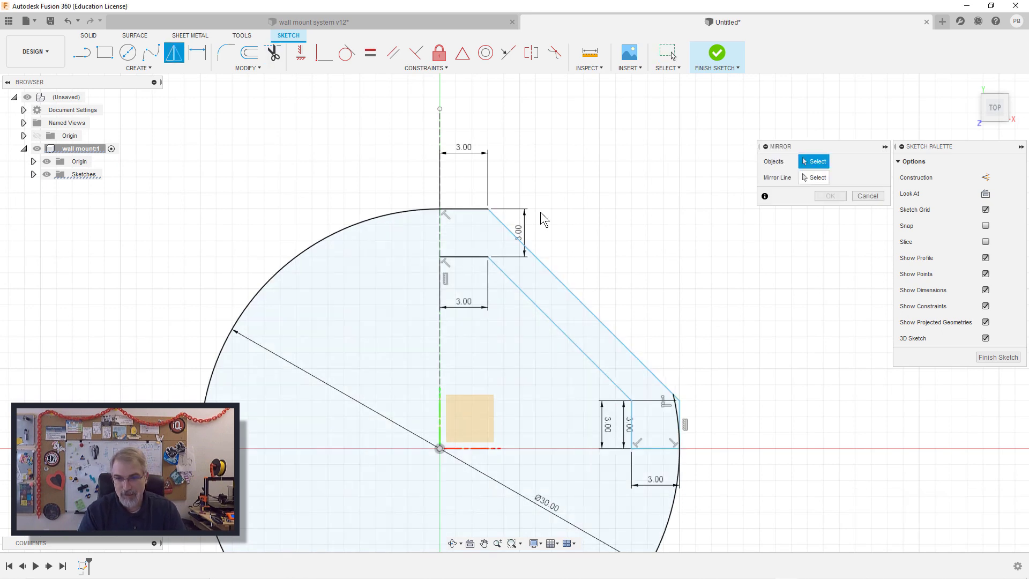
click(464, 209)
click(503, 225)
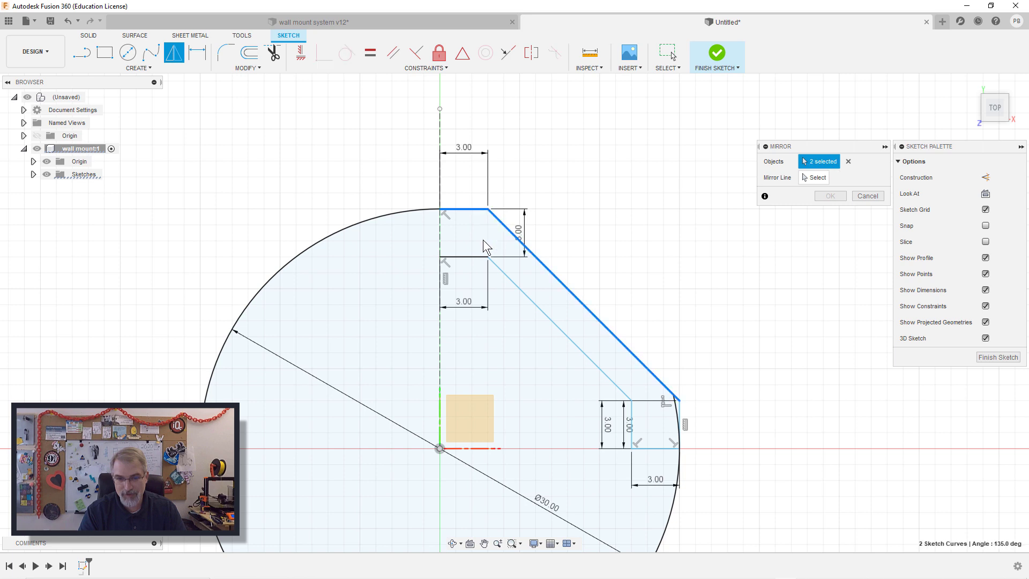
click(475, 257)
click(632, 417)
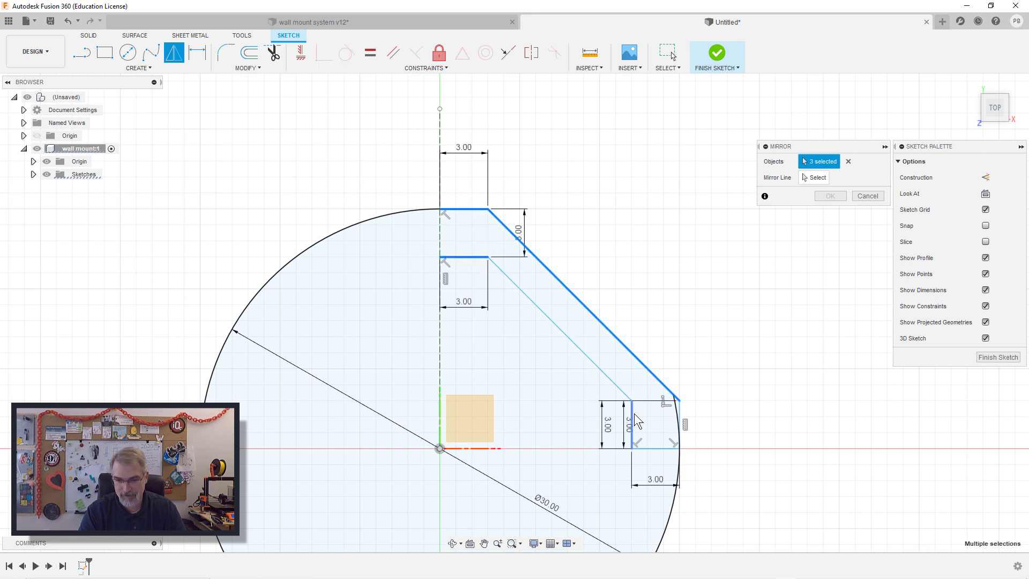
click(679, 427)
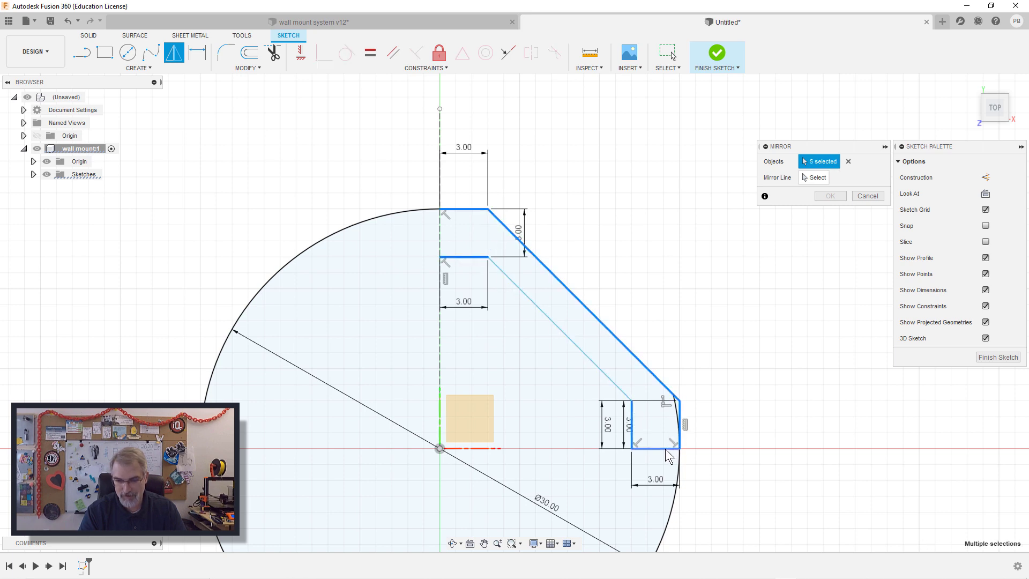
click(666, 450)
click(624, 394)
click(815, 179)
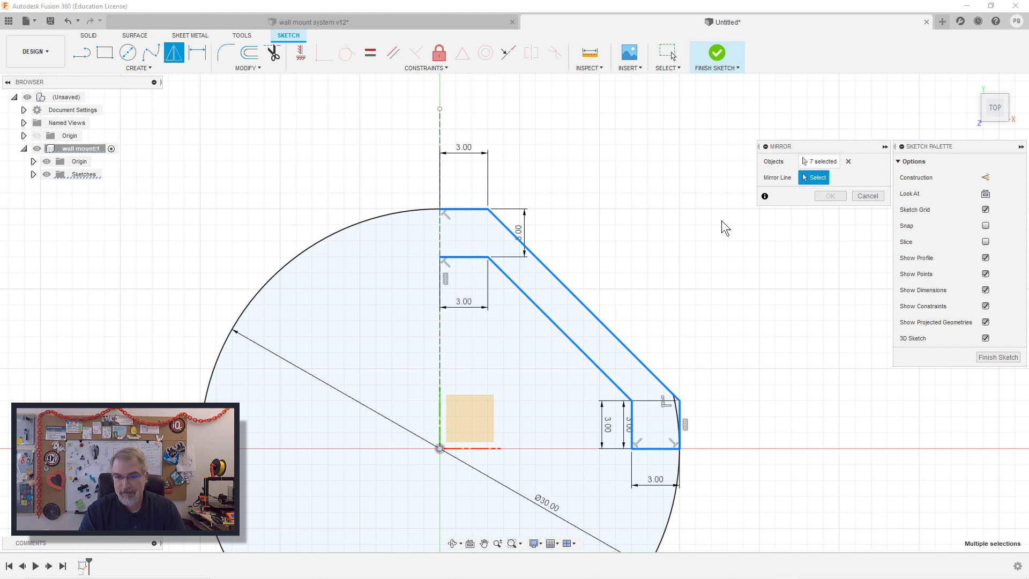
click(439, 345)
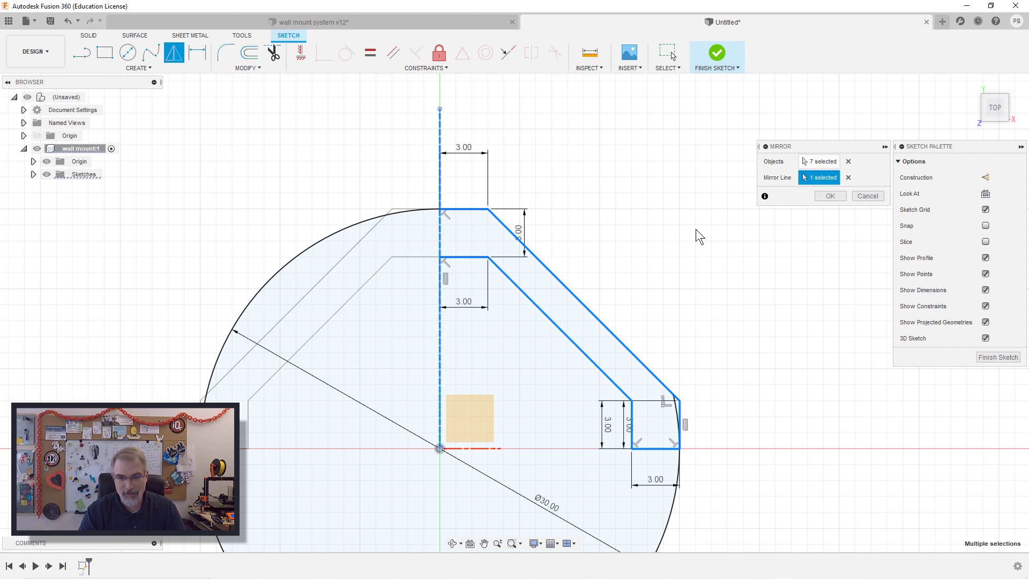
click(828, 196)
Trim the circle's upper left arc sections that cross and extend beyond the mirrored outline
middle_drag(418, 341, 476, 277)
scroll(475, 278, down, 1)
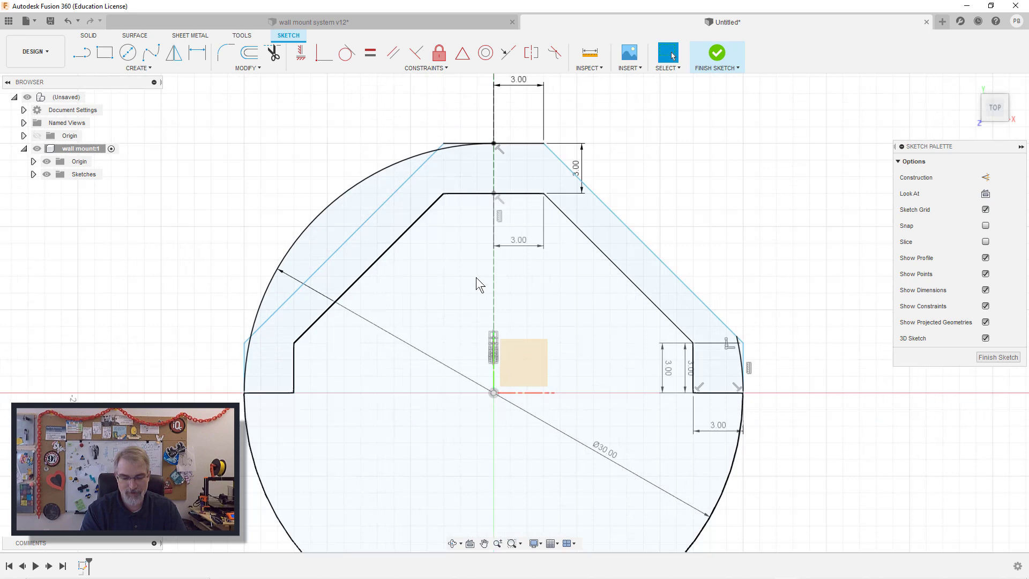
key(t)
scroll(475, 162, up, 2)
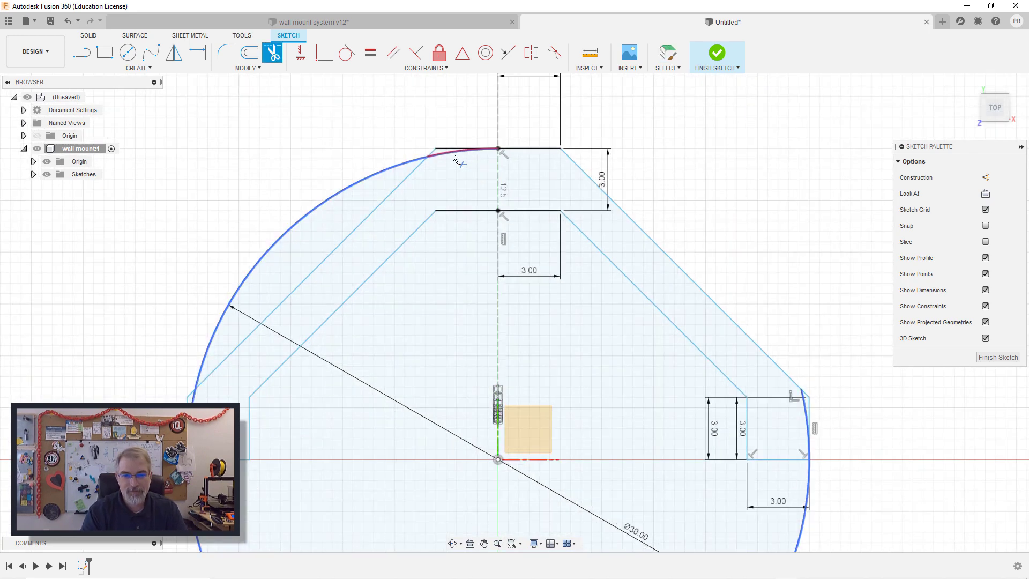
click(458, 157)
click(411, 163)
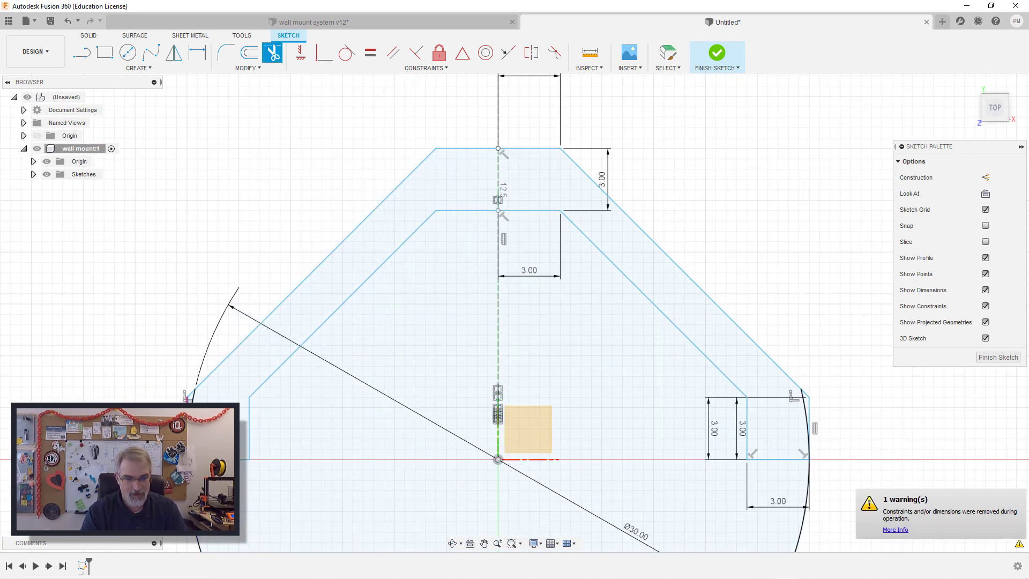
scroll(189, 399, up, 3)
scroll(189, 399, down, 4)
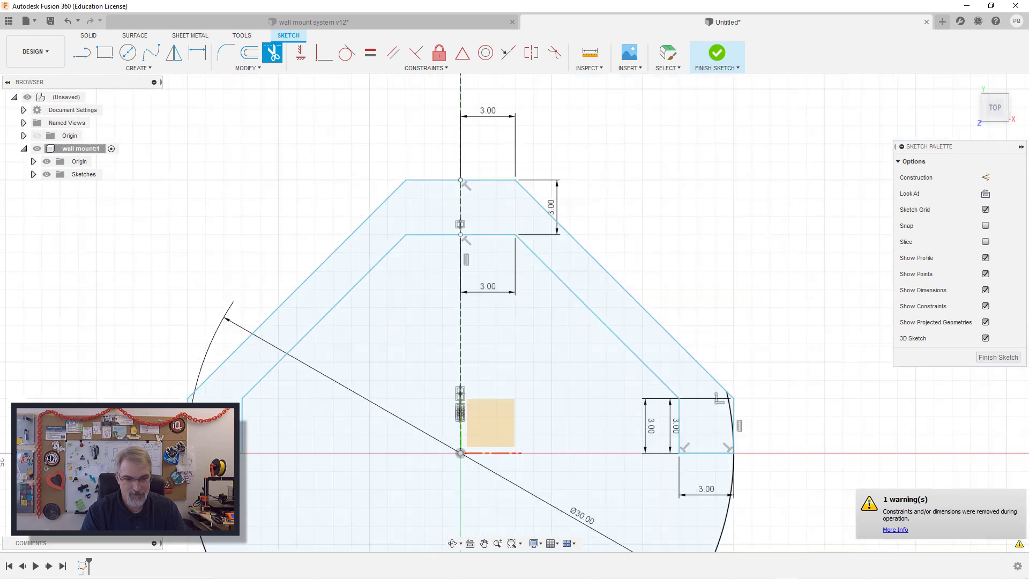
key(Escape)
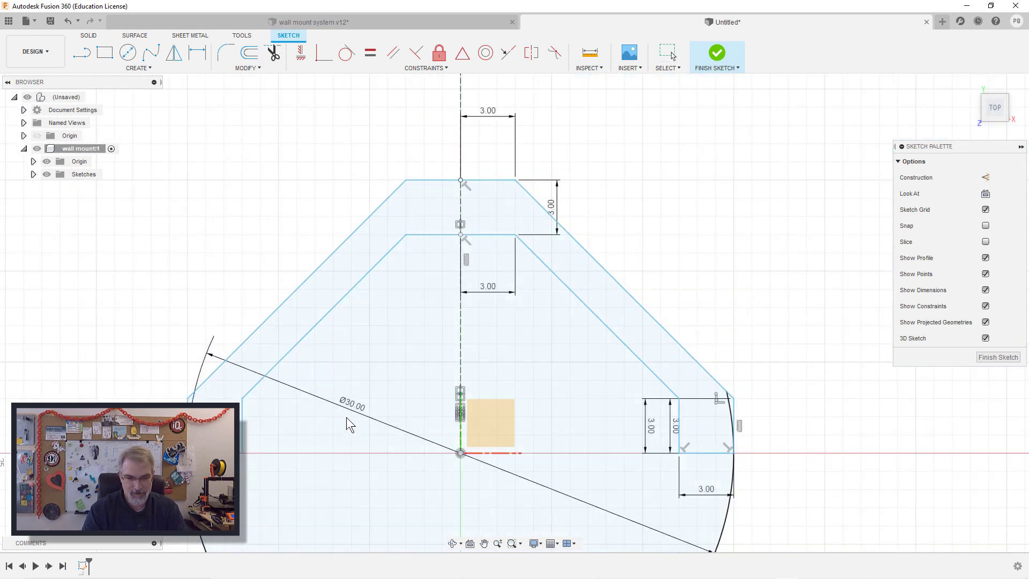
Move the 30 mm diameter dimension onto the circle's horizontal centerline and check the closed profiles by selecting them
click(338, 461)
key(Escape)
scroll(343, 451, down, 2)
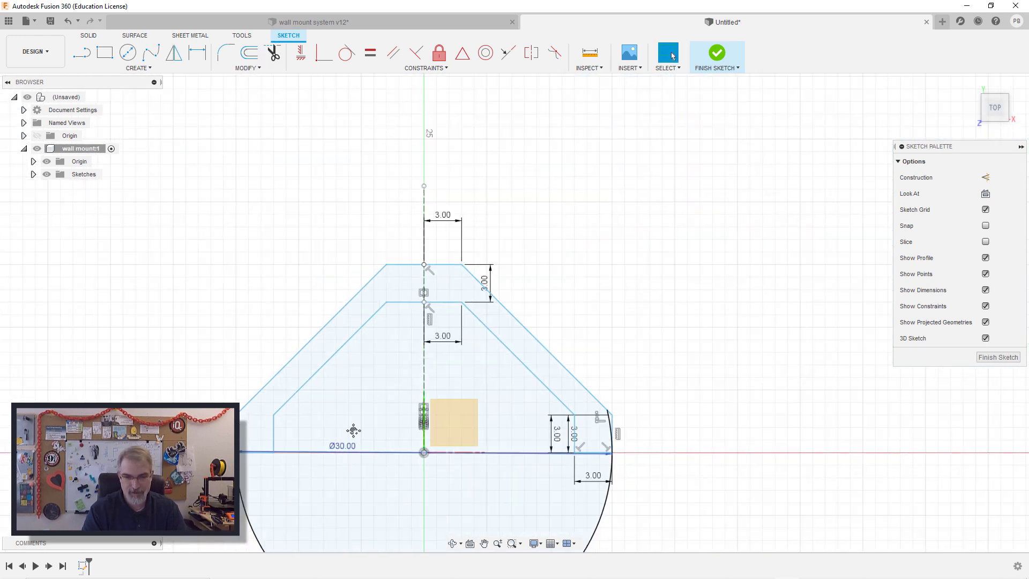
scroll(354, 430, up, 1)
middle_drag(354, 431, 339, 301)
click(318, 244)
click(356, 273)
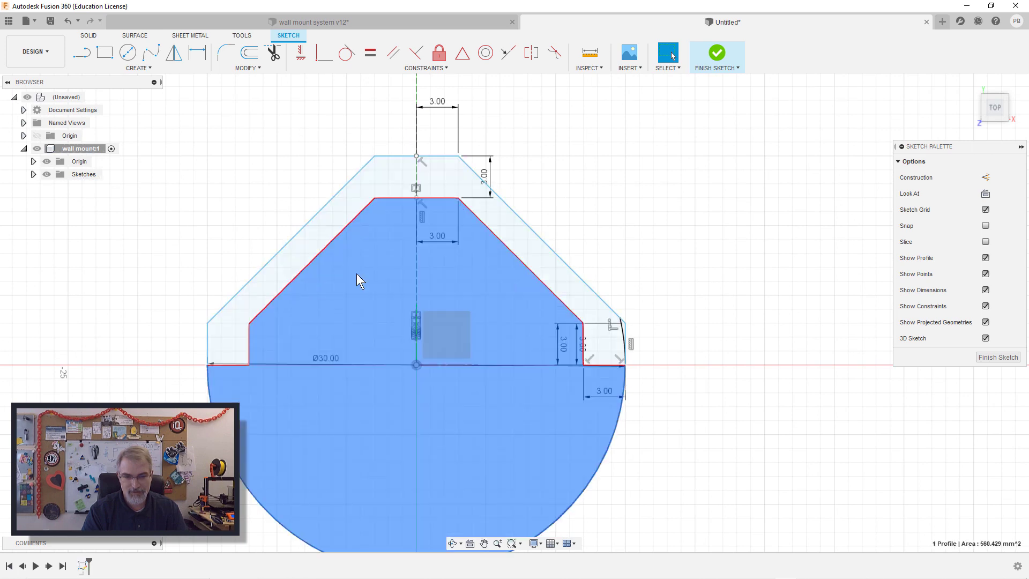
click(213, 224)
Draw a 4 mm diameter circle centered on the origin
key(s)
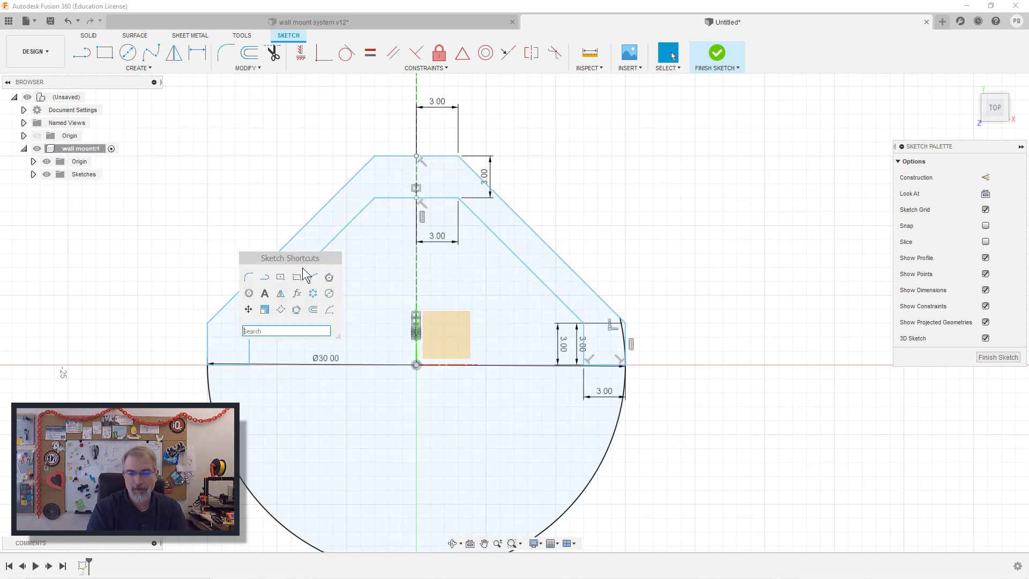
click(329, 293)
click(416, 365)
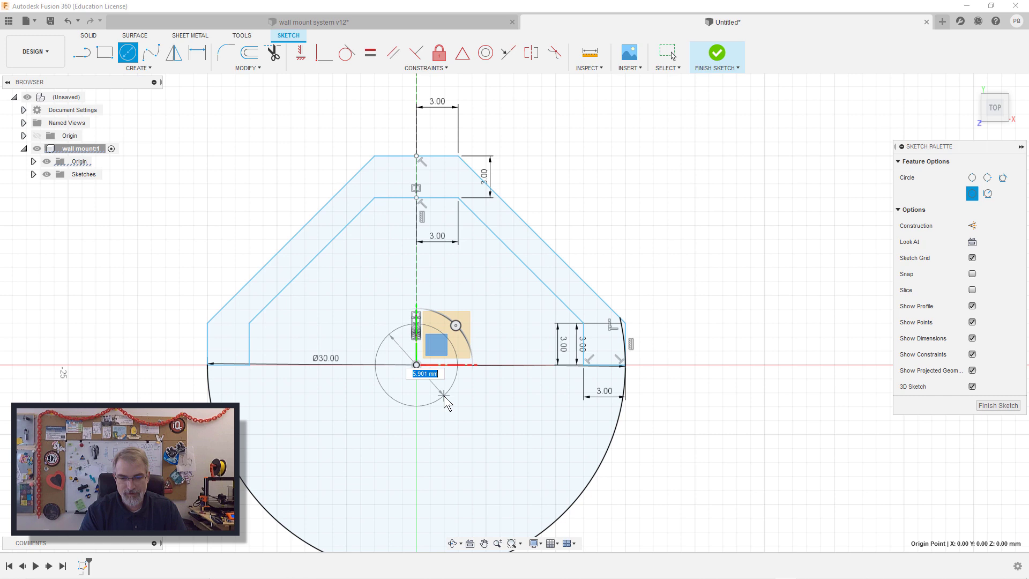
text(4)
key(Return)
key(Escape)
Draw an 8 mm diameter circle concentric with the 4 mm circle at the origin and finish the sketch
key(s)
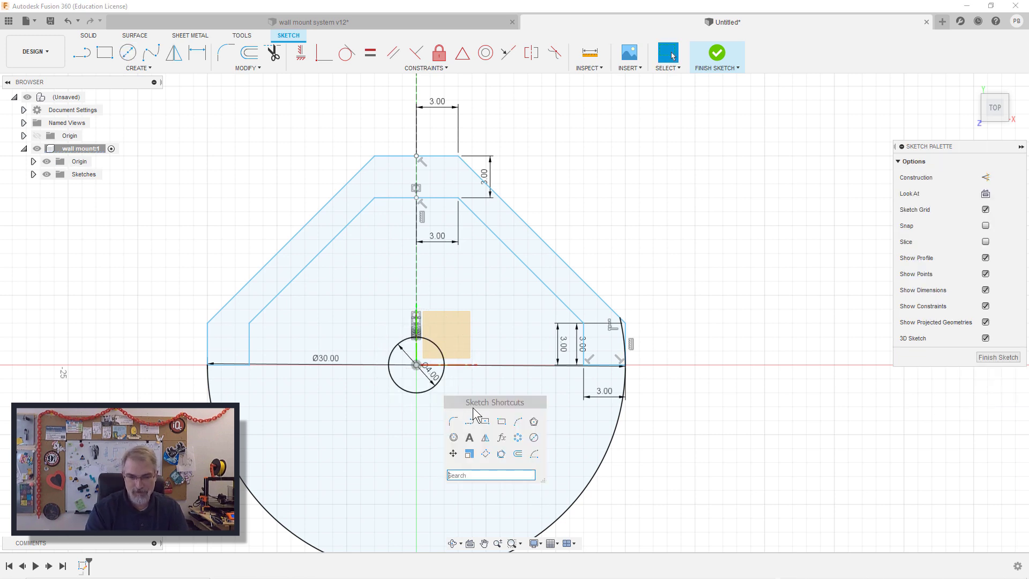
click(534, 438)
click(416, 366)
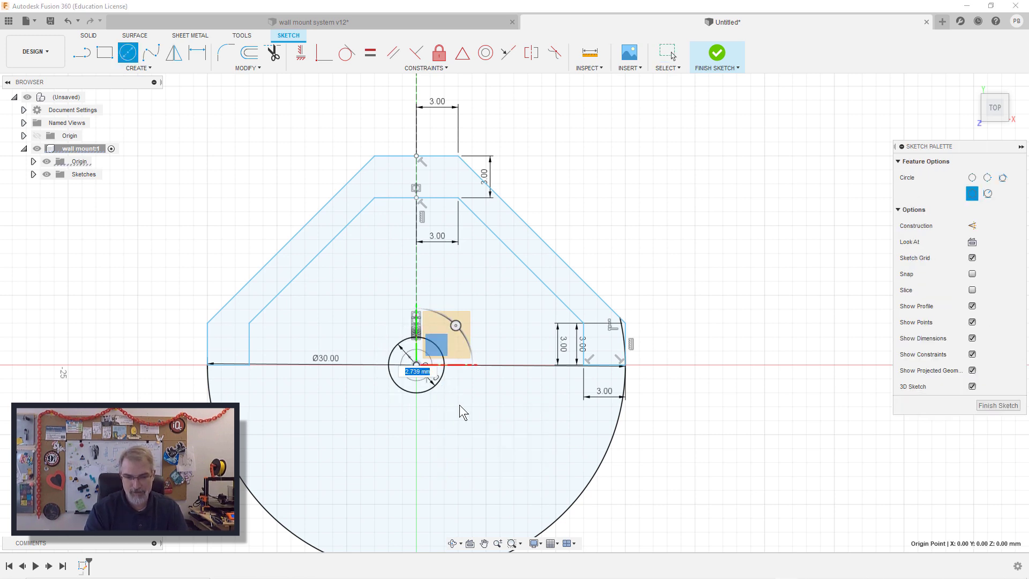
text(8)
key(Return)
key(Escape)
scroll(461, 405, down, 3)
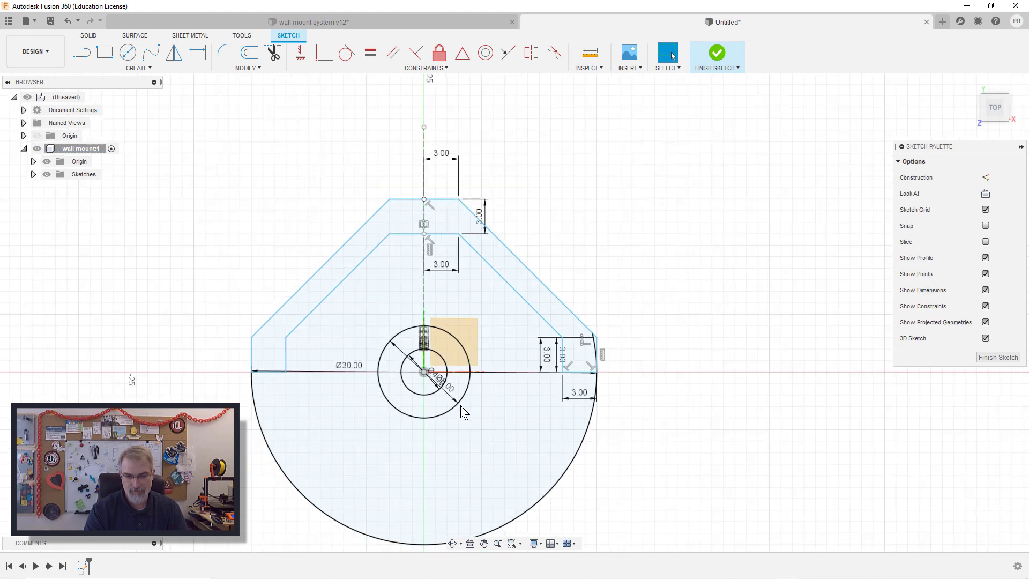
click(984, 357)
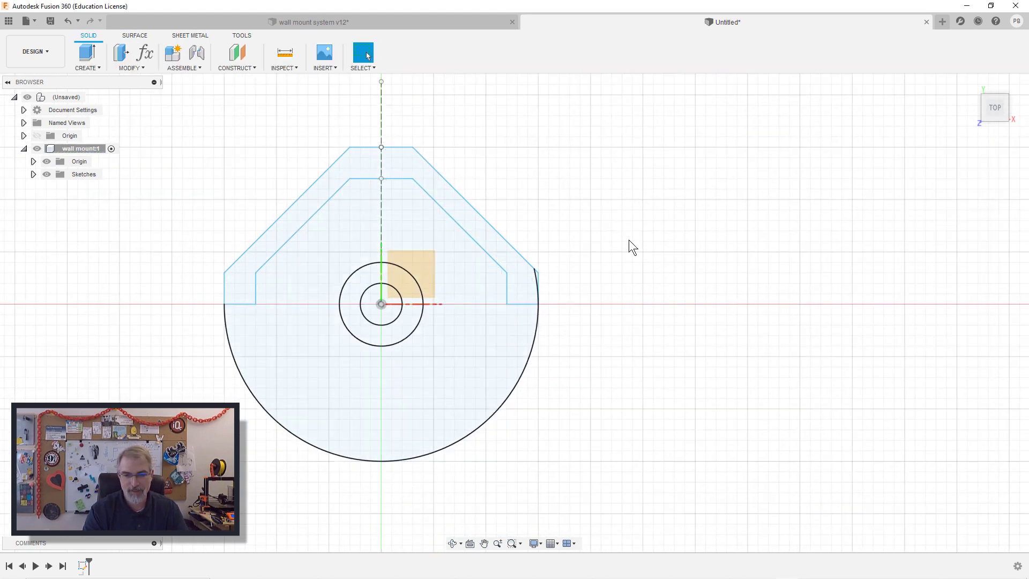
Extrude the outer band, main plate and ring profiles 6 mm as a new body, leaving out the 4 mm center circle
scroll(629, 240, up, 2)
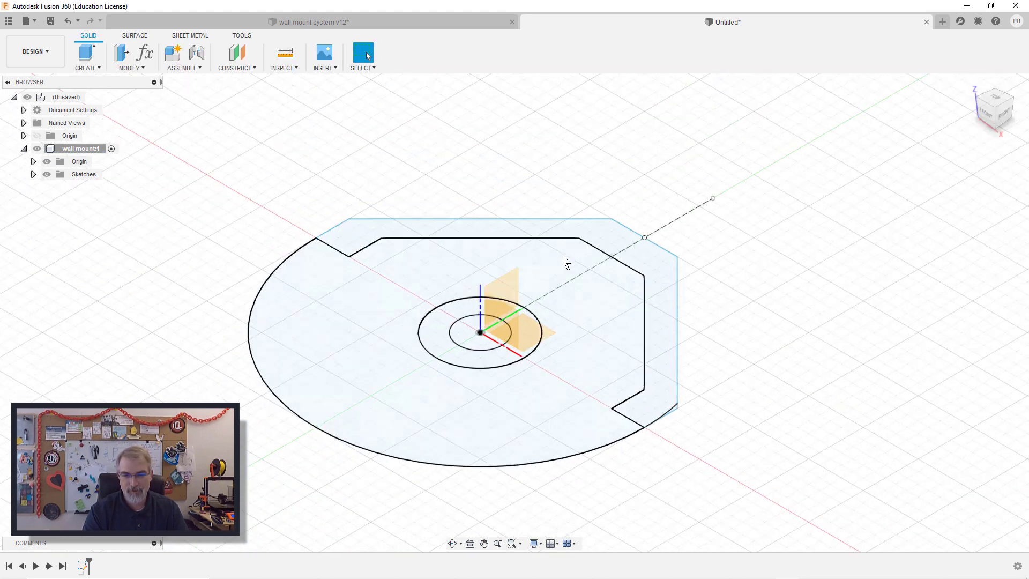
click(623, 254)
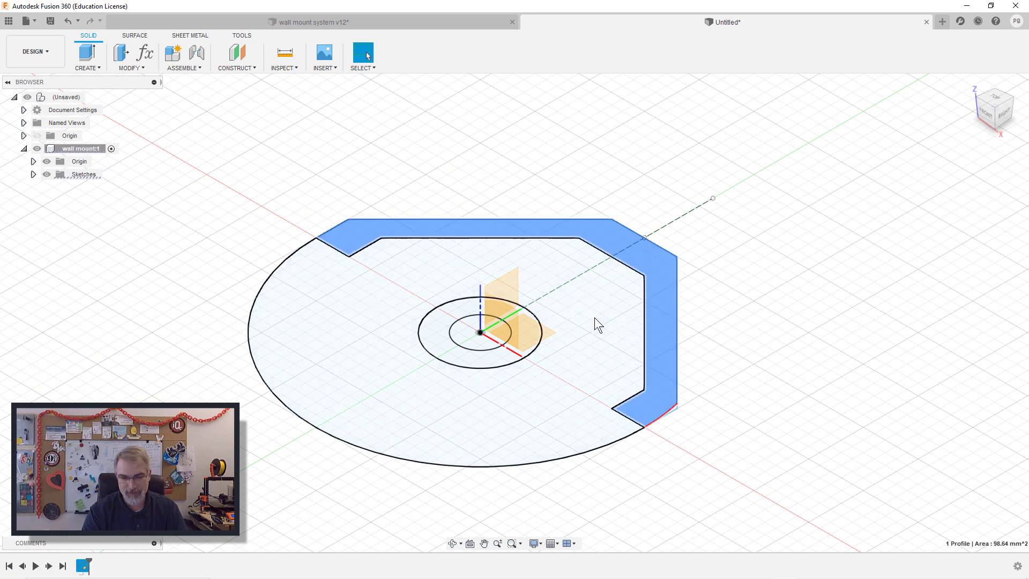
shift+click(568, 330)
shift+click(479, 358)
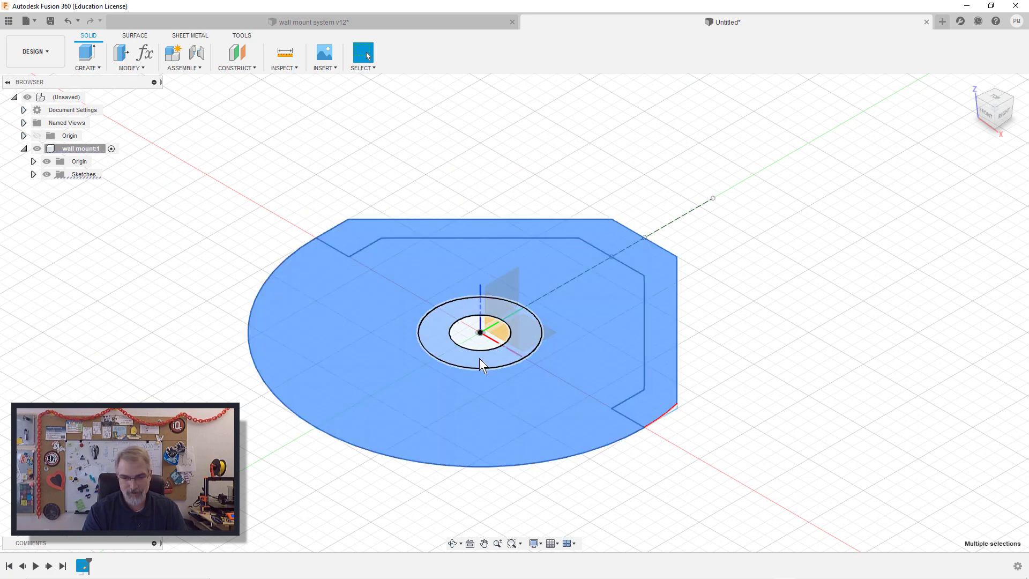
key(e)
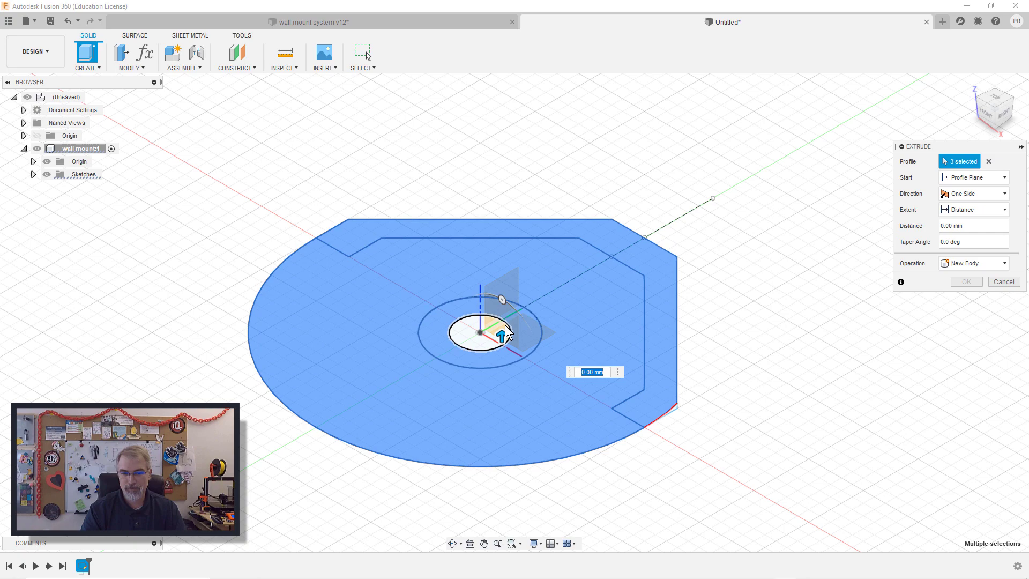
text(6)
key(Tab)
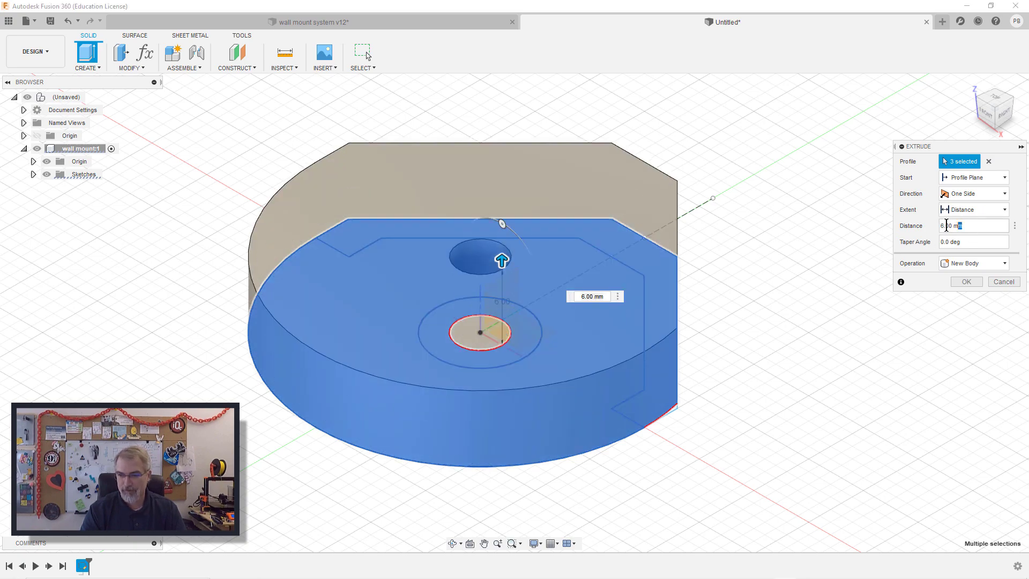
key(Return)
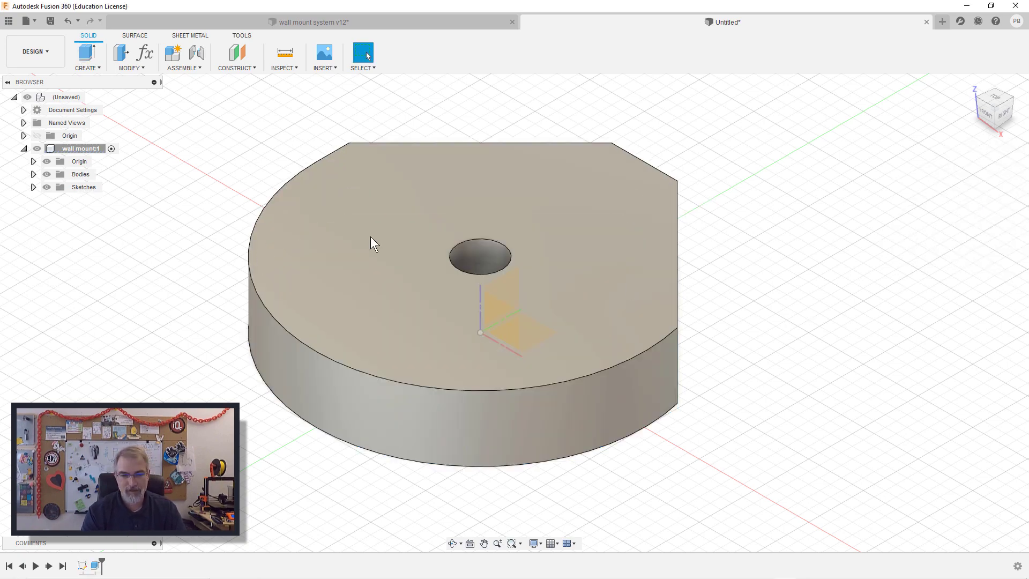
Hide the wall mount's bodies and show Sketch1 so its profiles can be selected
click(32, 187)
click(32, 175)
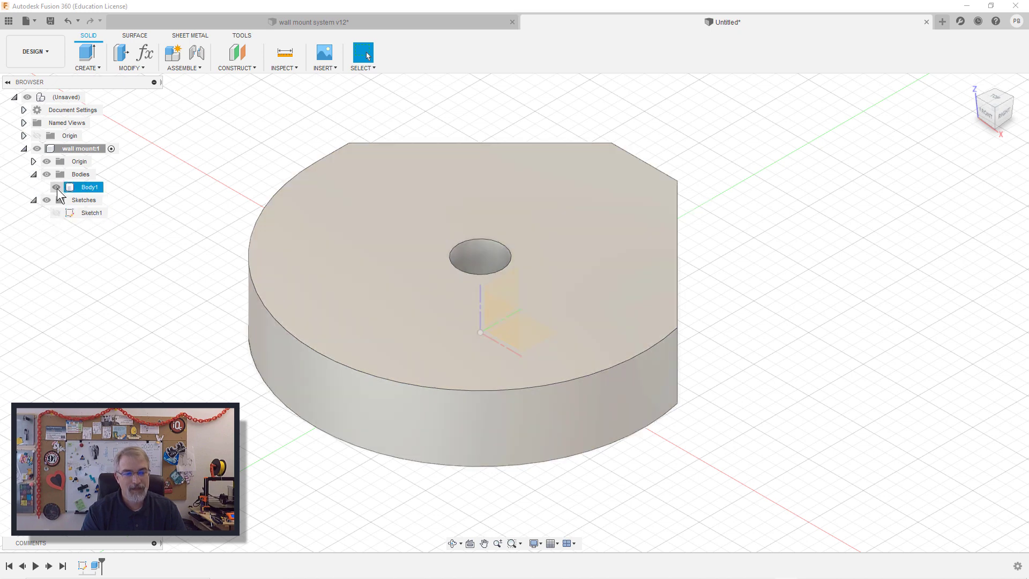
click(46, 175)
click(57, 212)
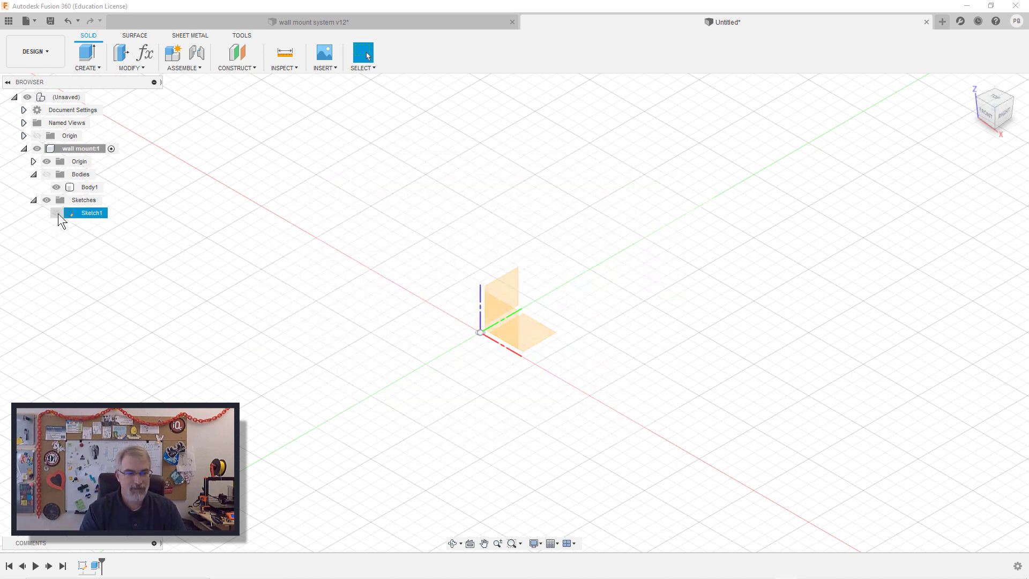
click(57, 212)
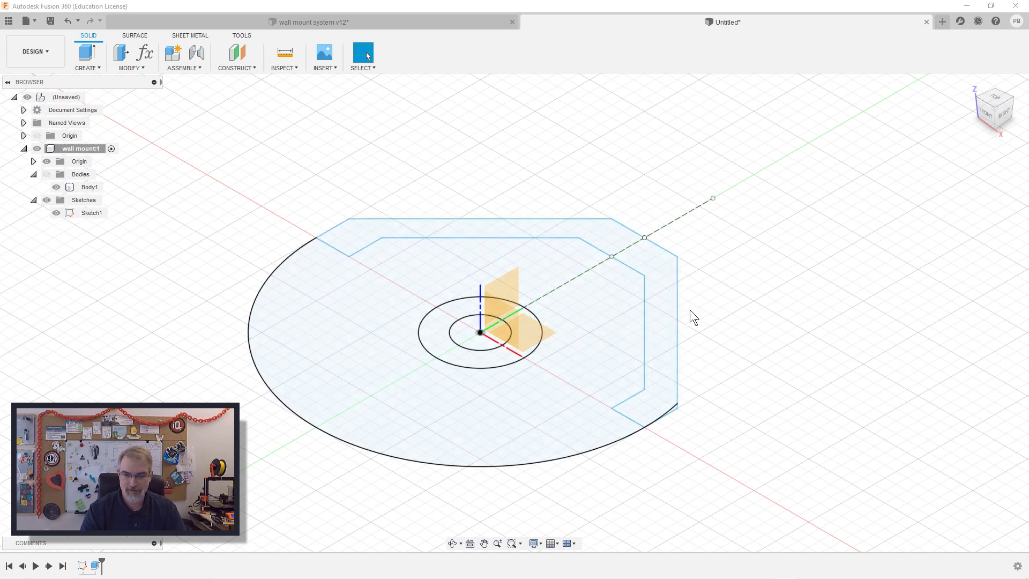
Start a two-sided extrude of the angular outer band profile, with the wall mount's bodies shown again
click(667, 314)
key(e)
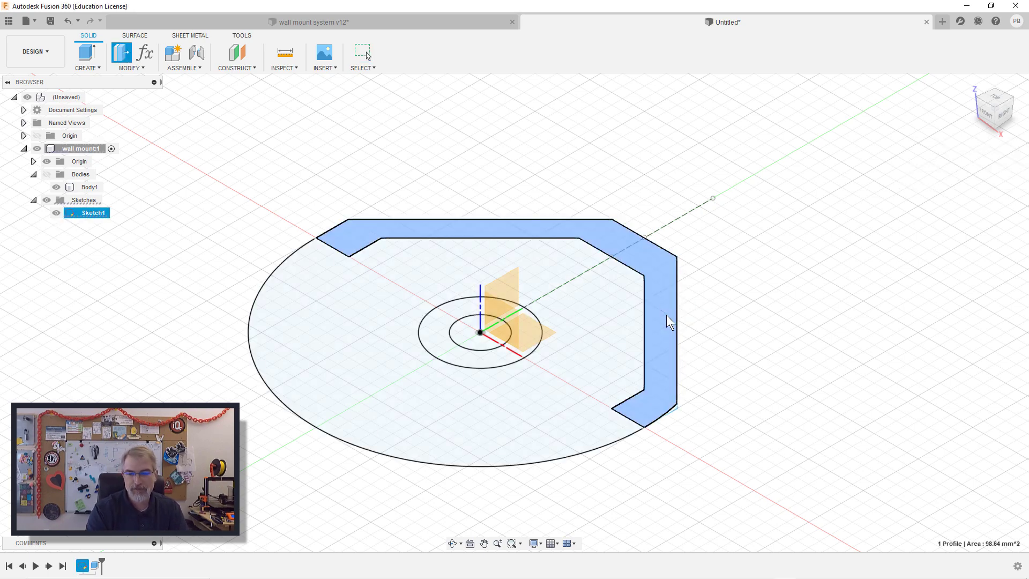
drag(611, 267, 614, 134)
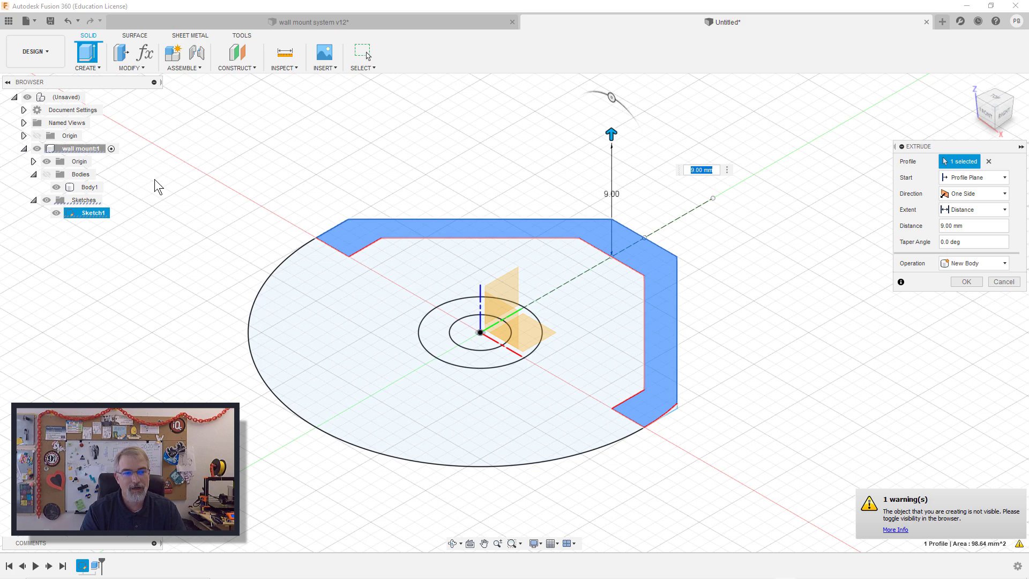
click(47, 174)
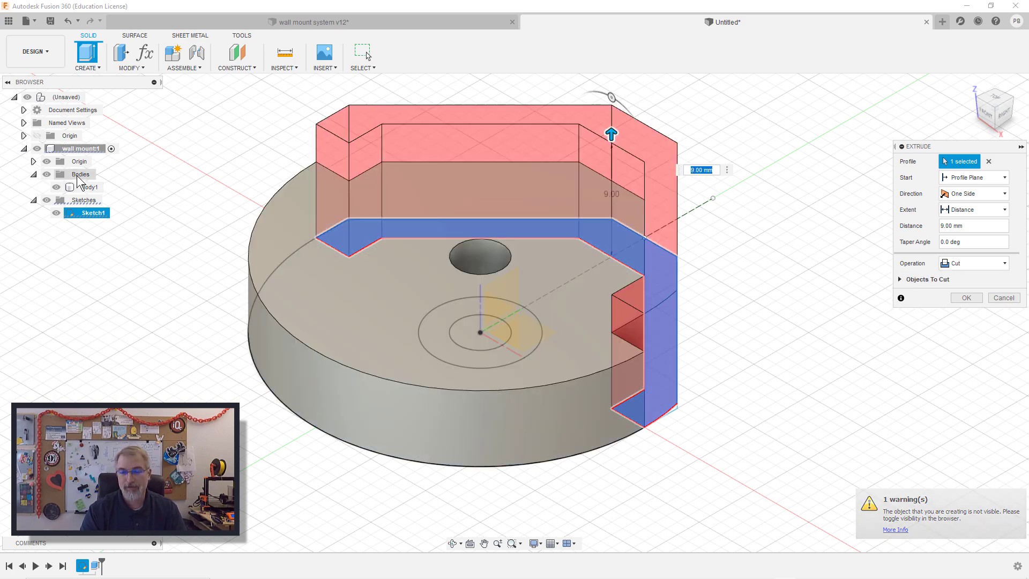
click(973, 193)
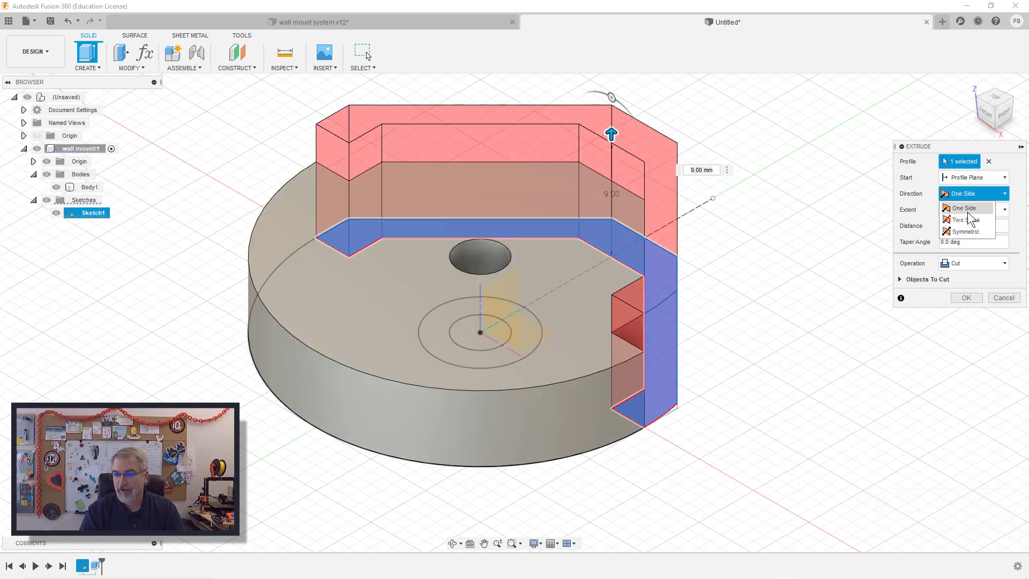
click(969, 220)
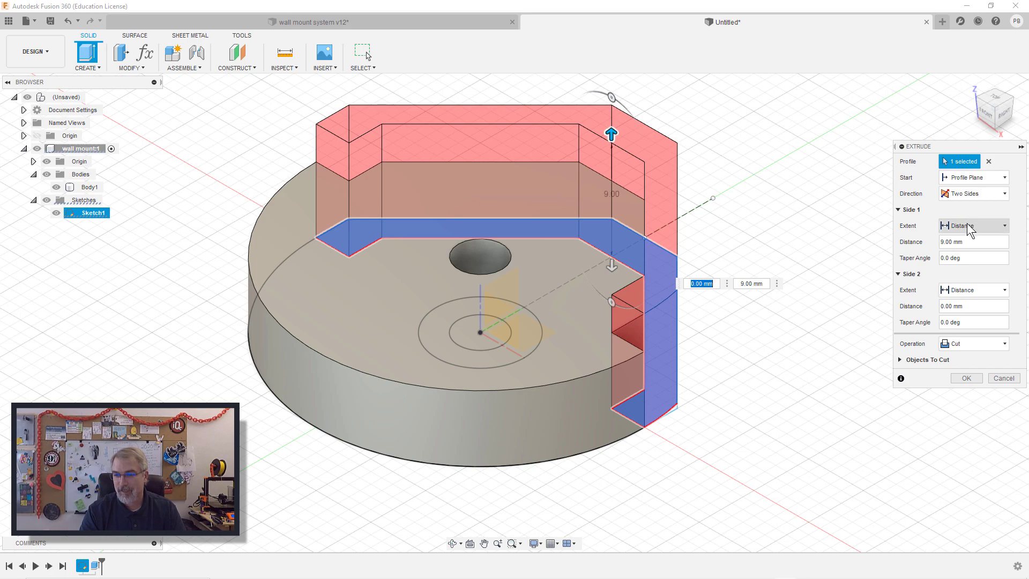
Cut the band profile from the body, extending side 1 to the top face and setting side 2 to -3 mm
click(971, 225)
click(965, 242)
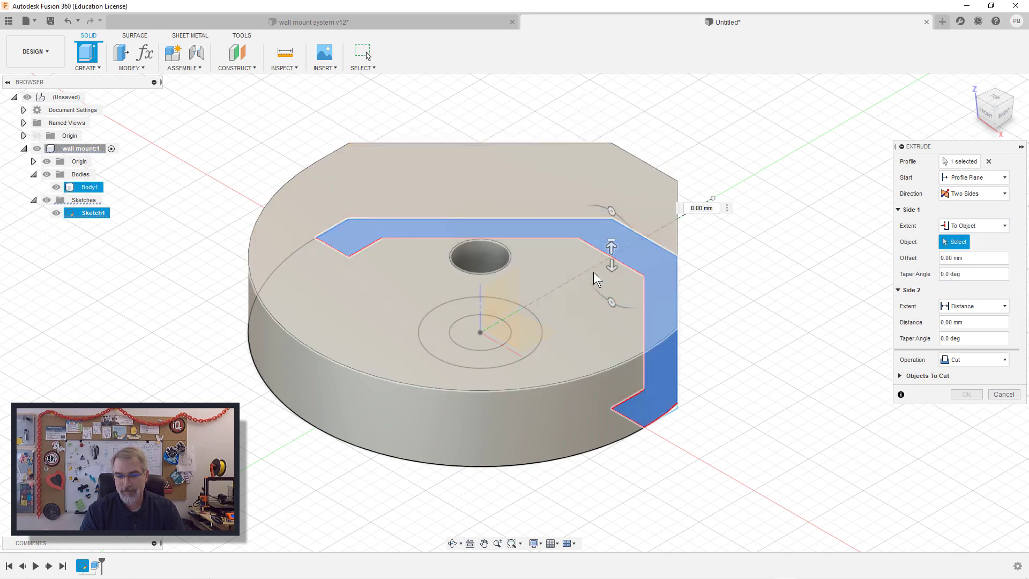
click(596, 279)
drag(612, 263, 611, 223)
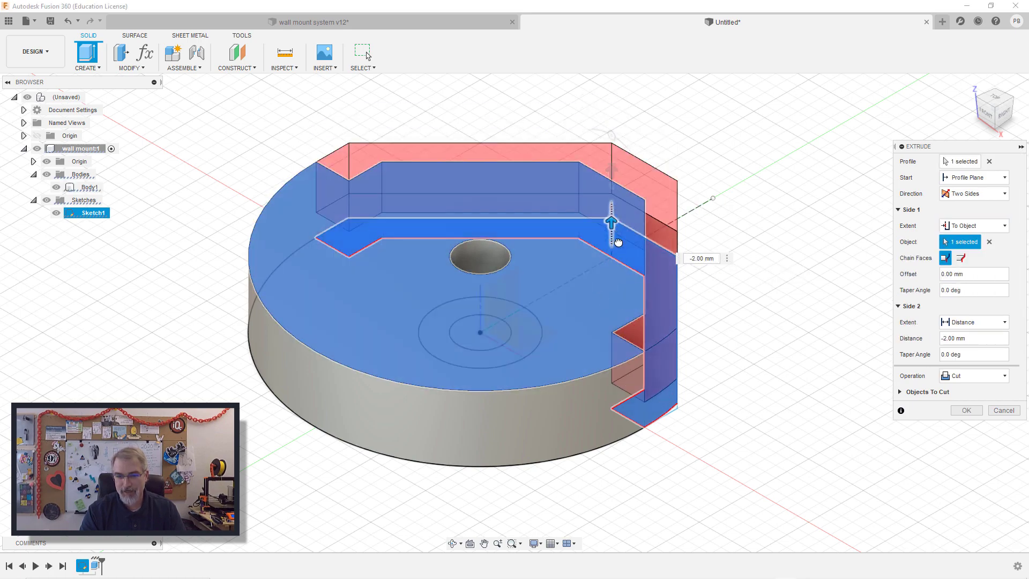
click(972, 338)
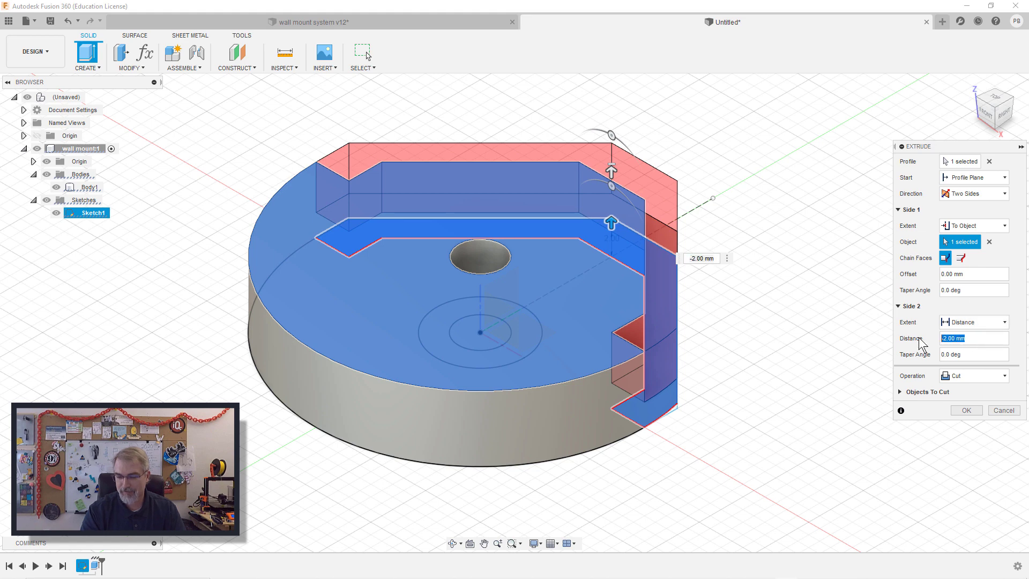
text(-3)
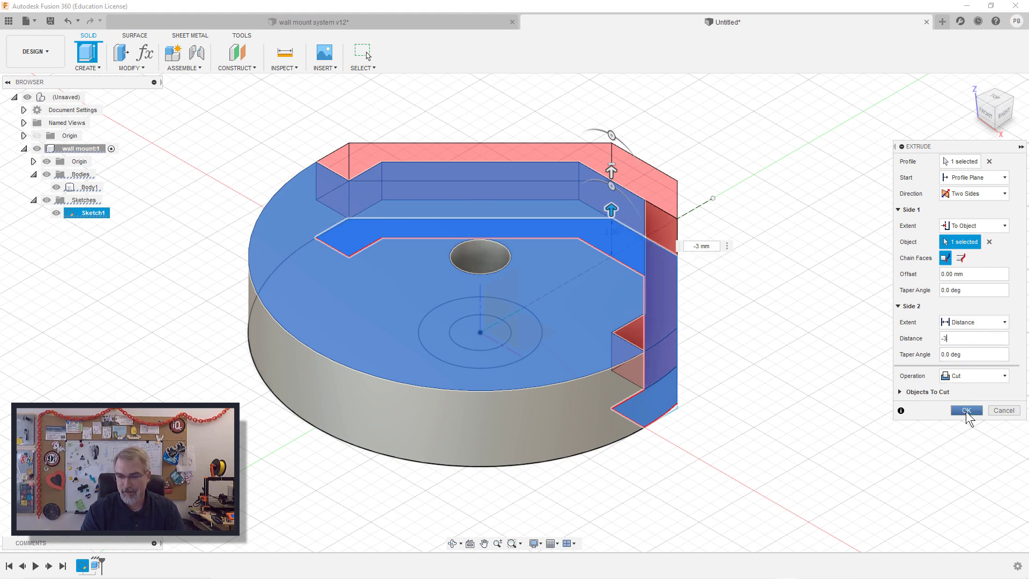
click(966, 410)
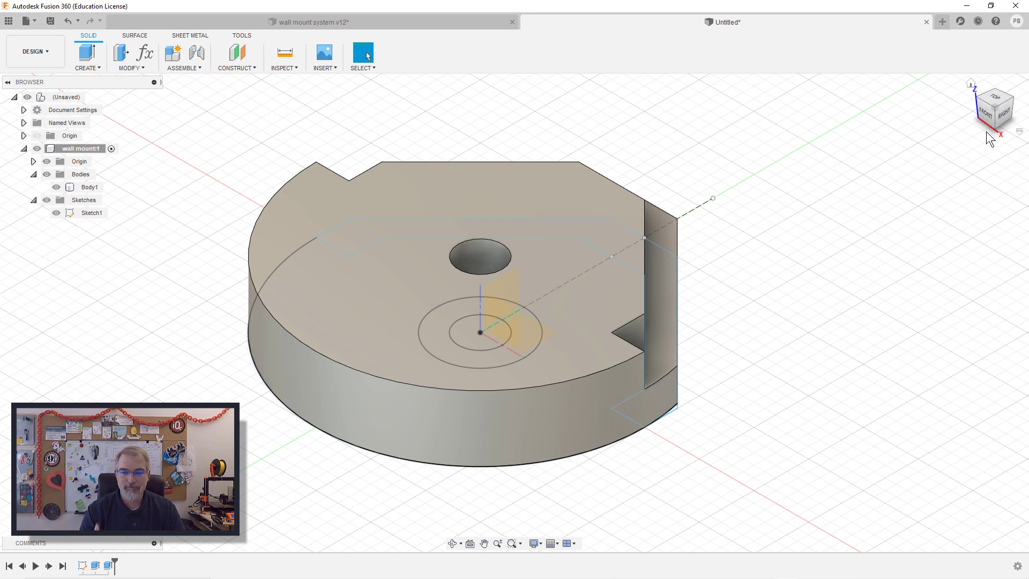
Edit the base sketch to add a narrow upright center rectangle on the Y axis below the circles, crossing the lower arc, and finish the sketch
right_click(82, 566)
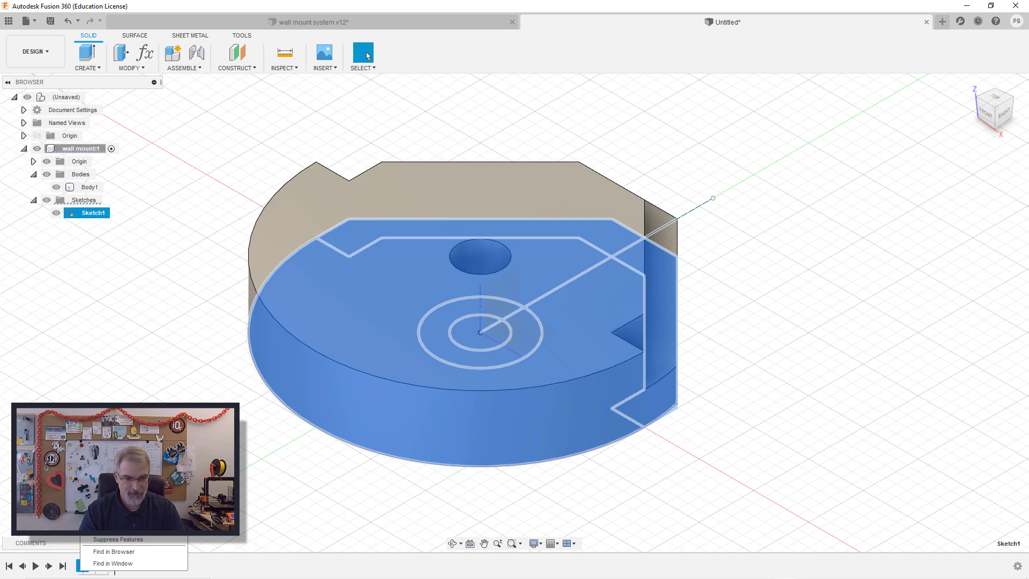
click(108, 526)
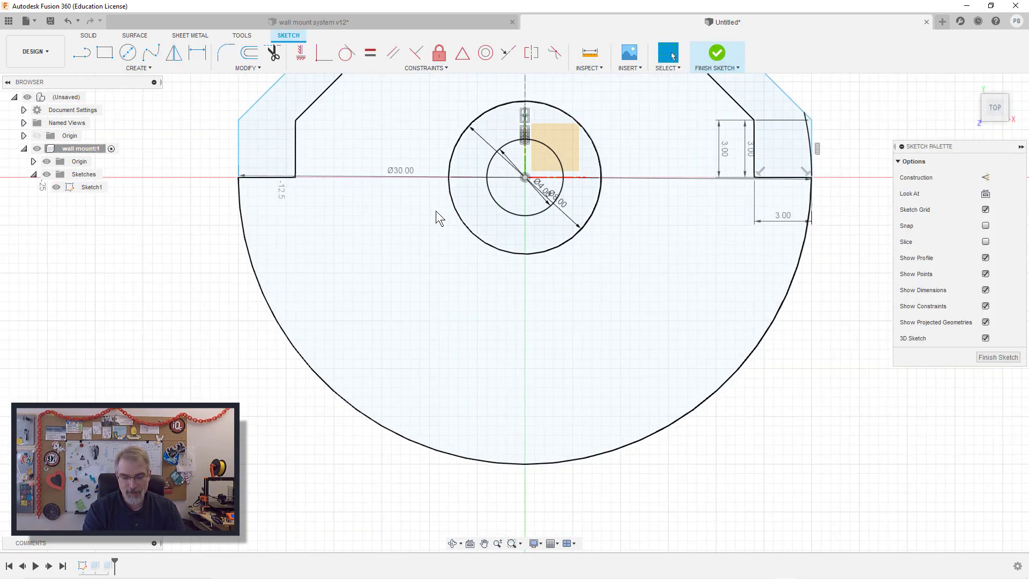
key(s)
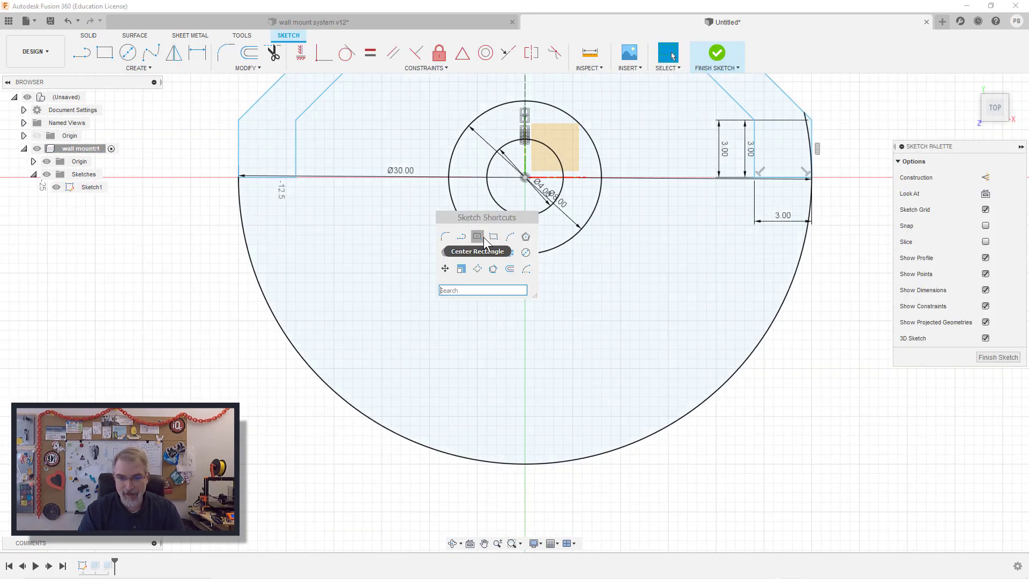
click(478, 237)
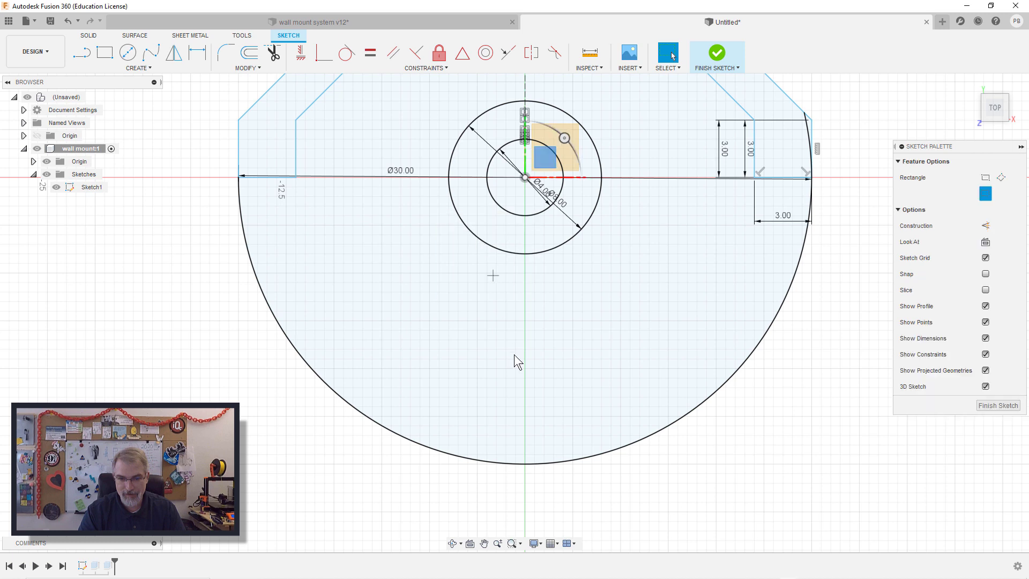
click(525, 385)
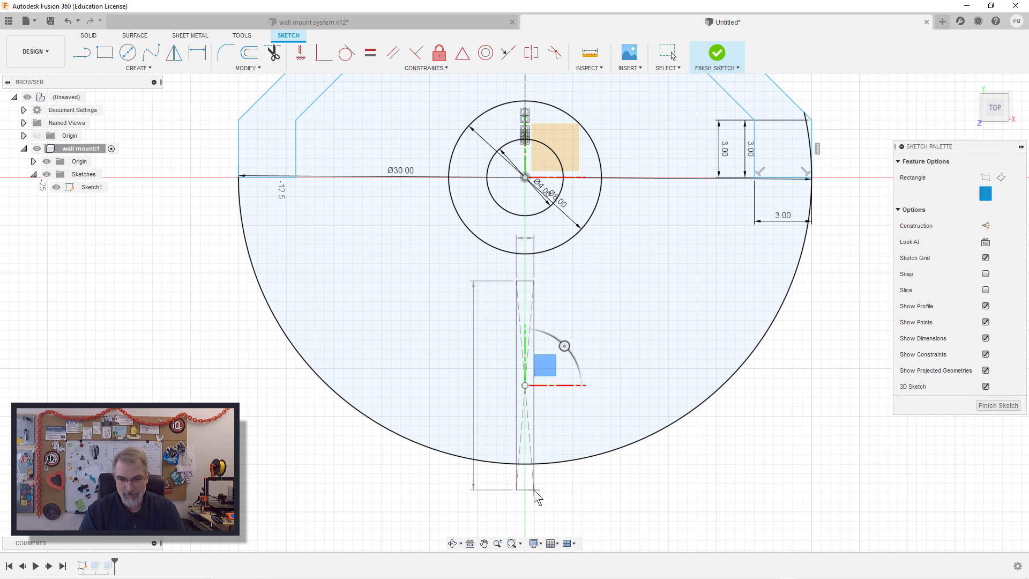
click(534, 489)
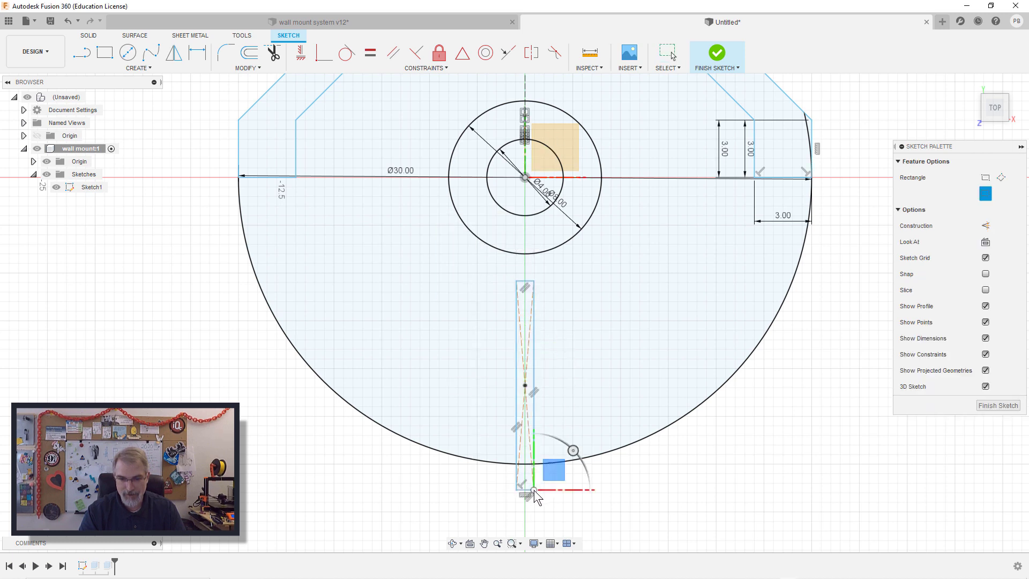
click(998, 405)
Cut the ring between the 4 mm and 8 mm circles 1.5 mm deep into the body's underside
click(972, 83)
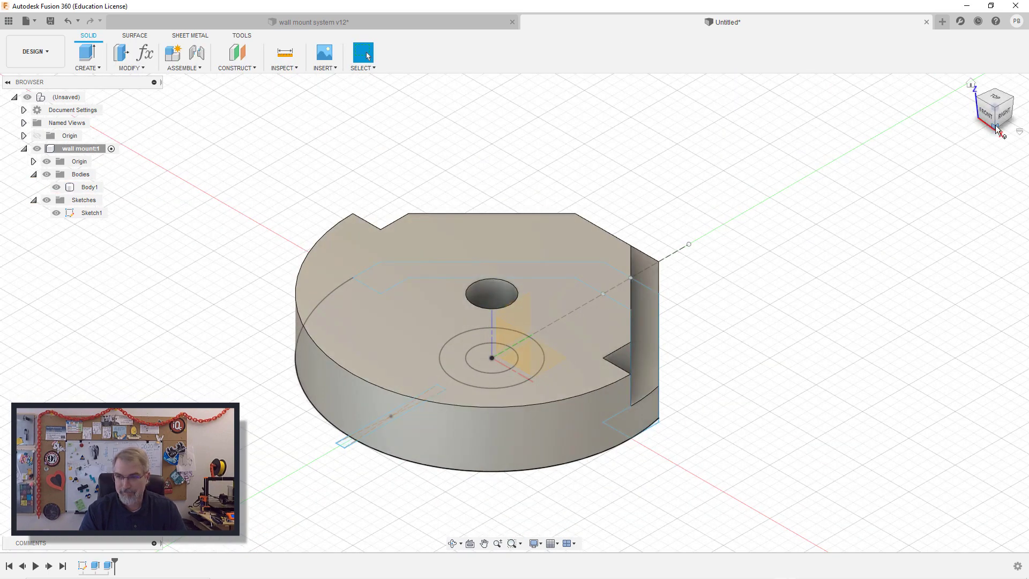
click(997, 129)
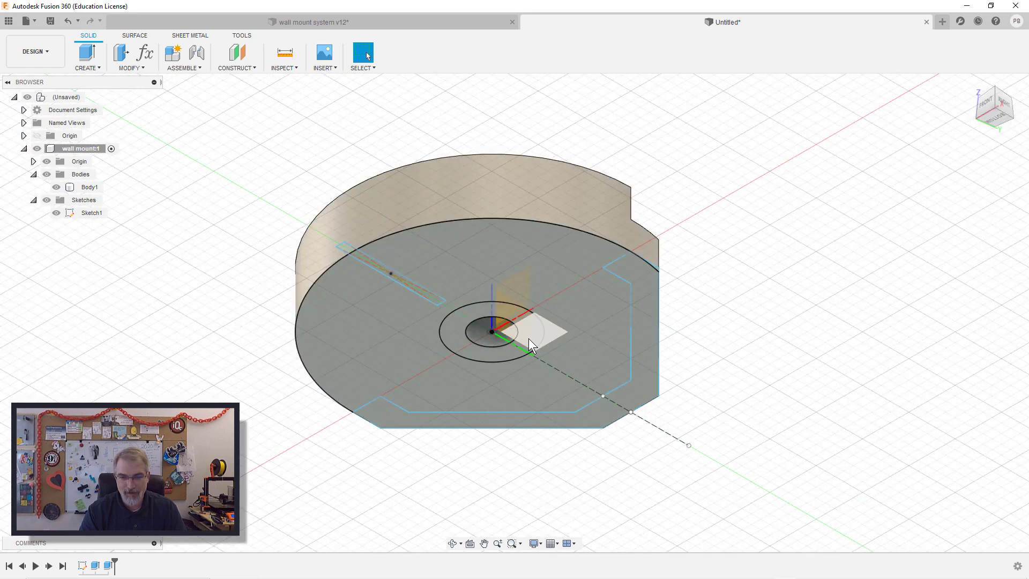
scroll(529, 338, up, 3)
click(532, 313)
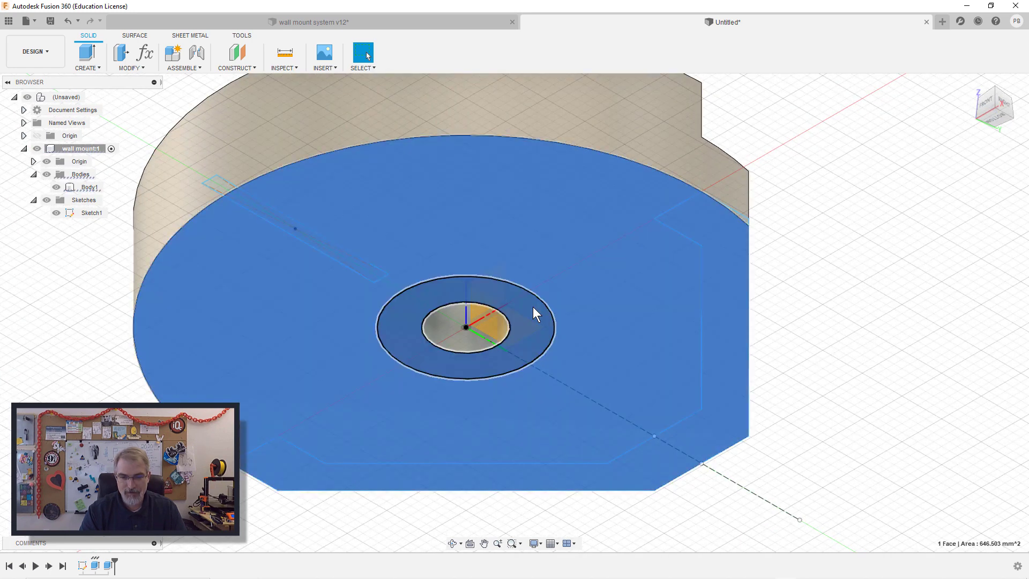
click(532, 306)
key(e)
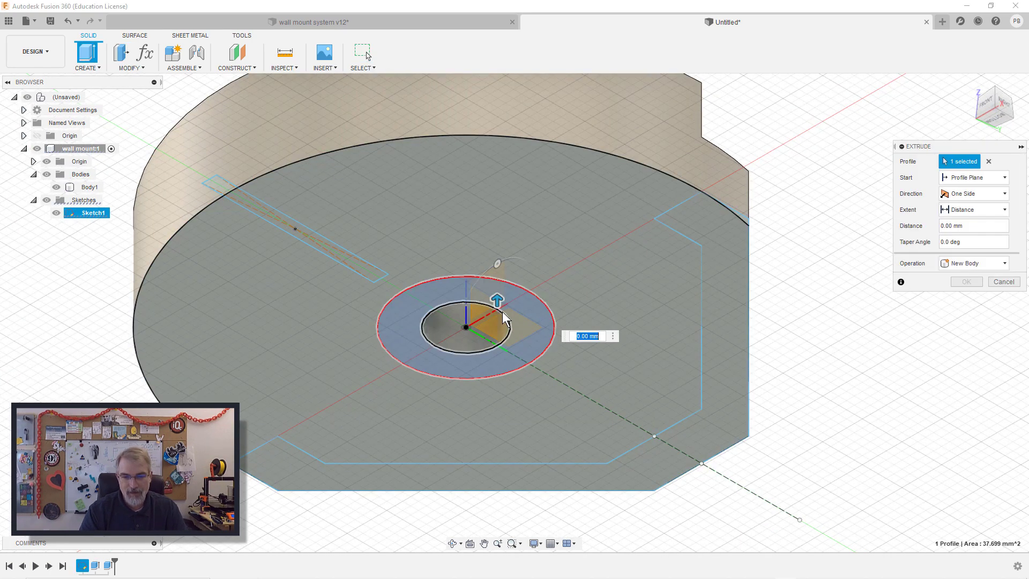
drag(497, 299, 496, 270)
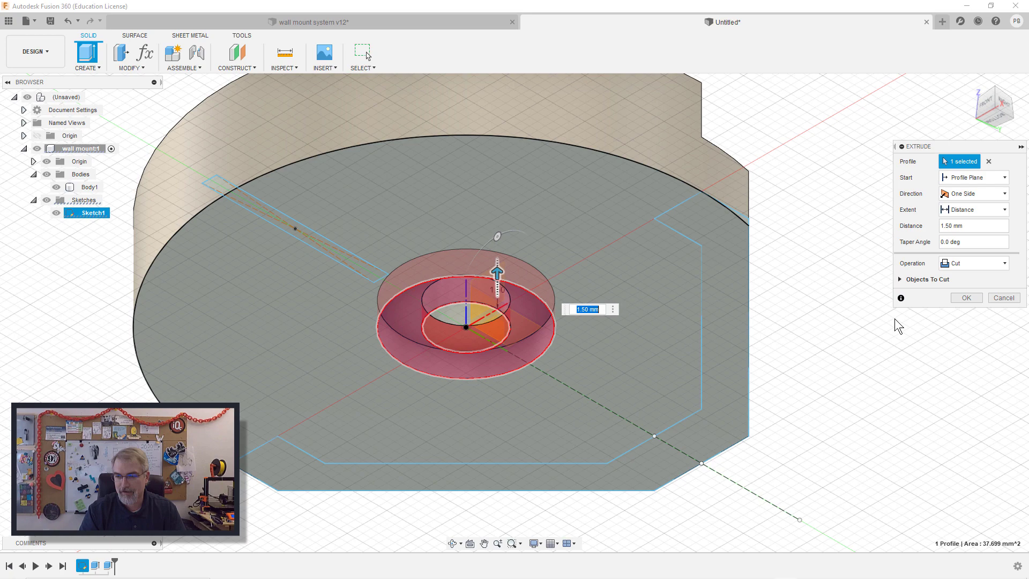
click(966, 298)
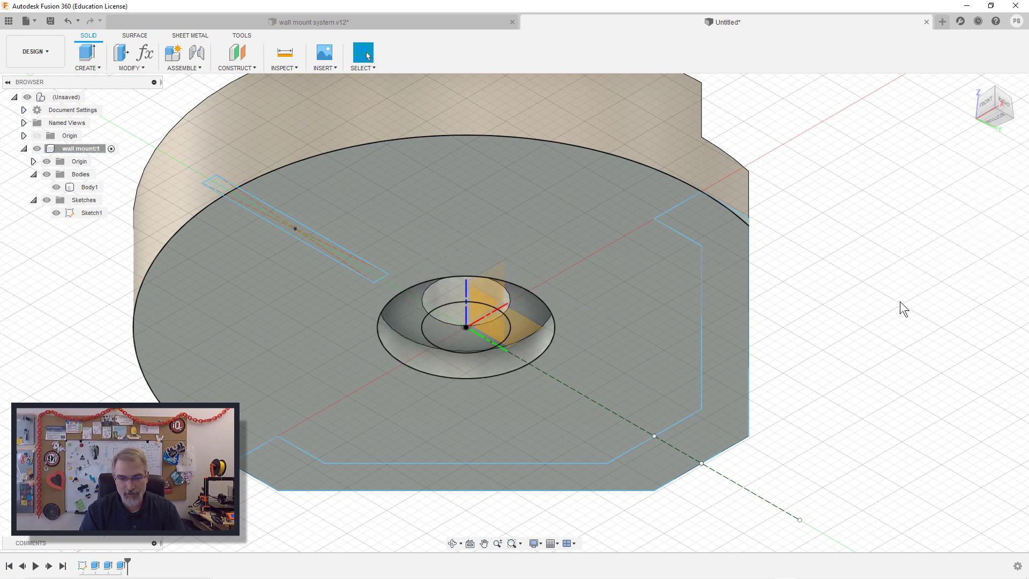
Cut both parts of the narrow rectangle 1 mm into the body's underside with a negative taper angle, forming a pointed V-shaped groove
scroll(262, 231, up, 5)
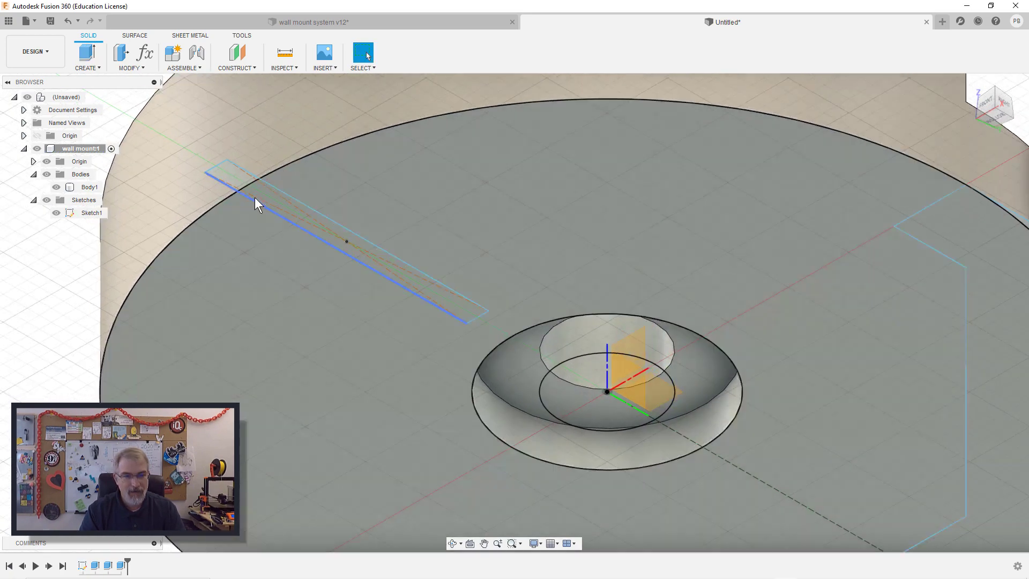
click(237, 175)
click(277, 205)
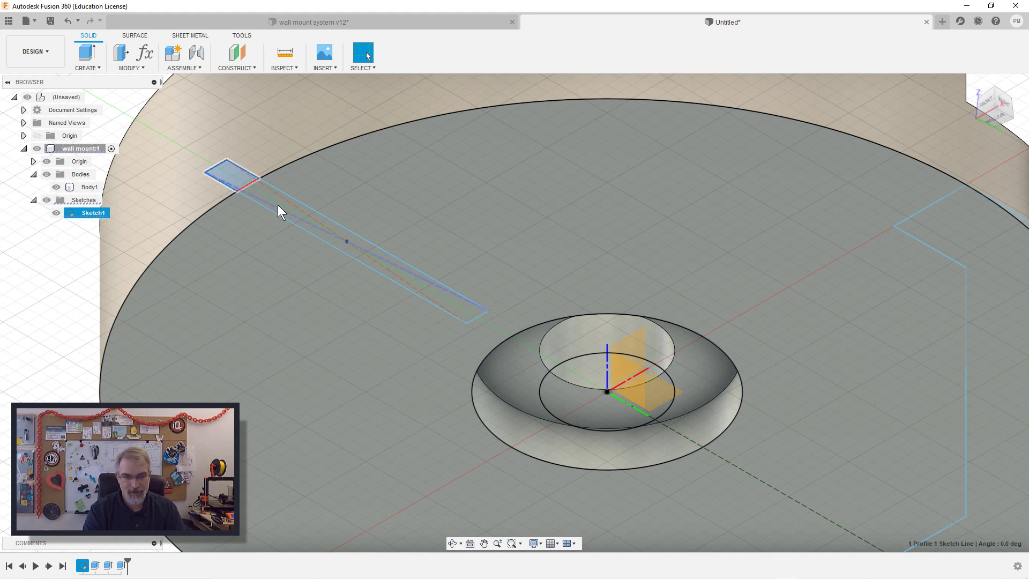
ctrl+click(359, 242)
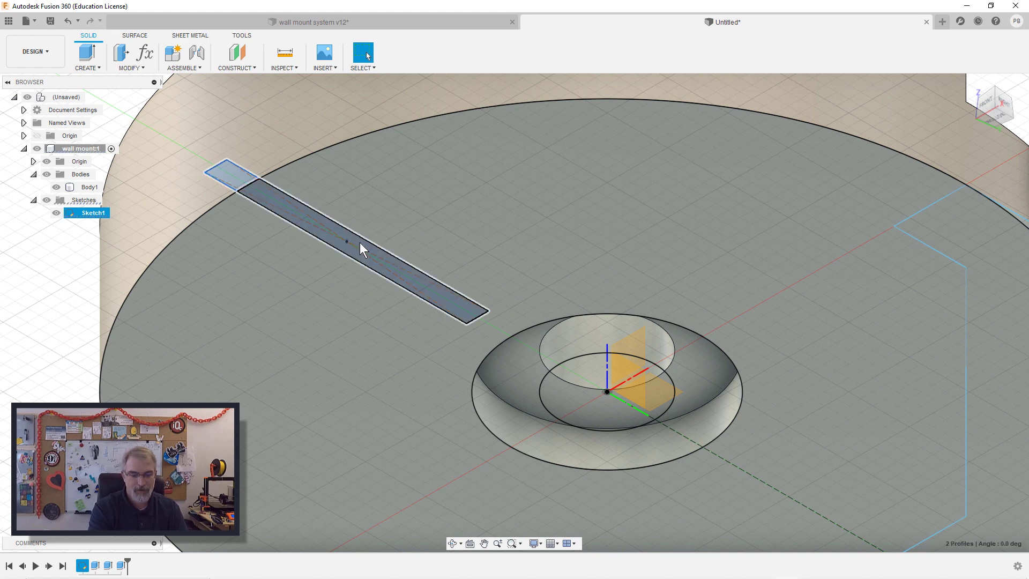
key(e)
mouse_move(356, 239)
mouse_down()
mouse_move(378, 190)
mouse_move(375, 233)
mouse_up()
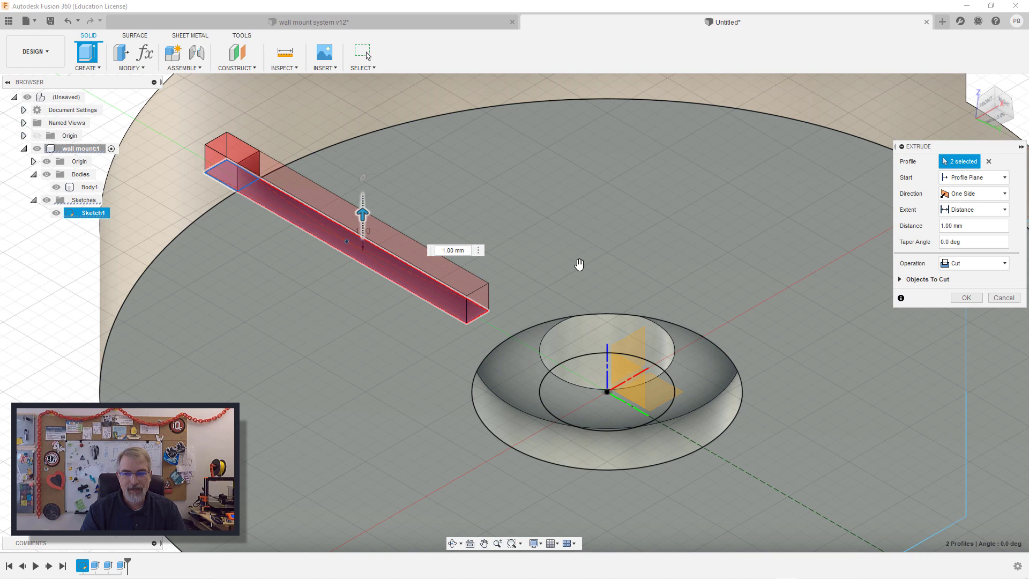
key(Tab)
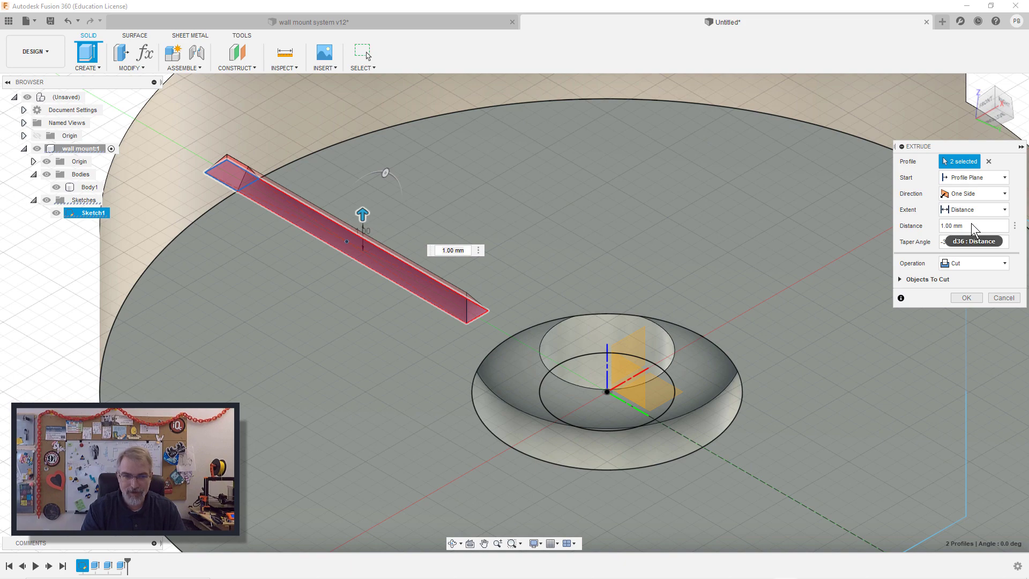
click(972, 302)
click(987, 104)
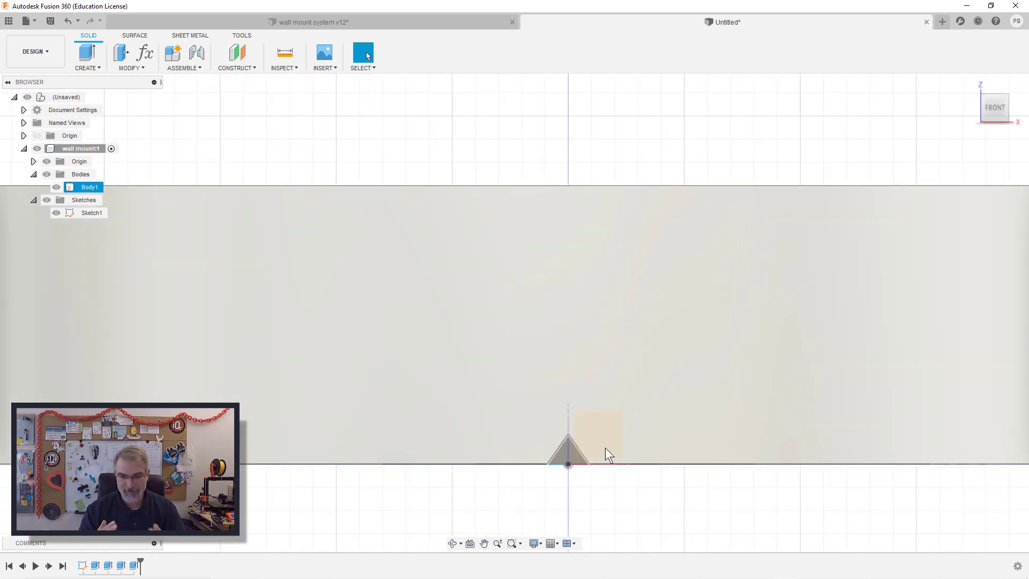
key(Escape)
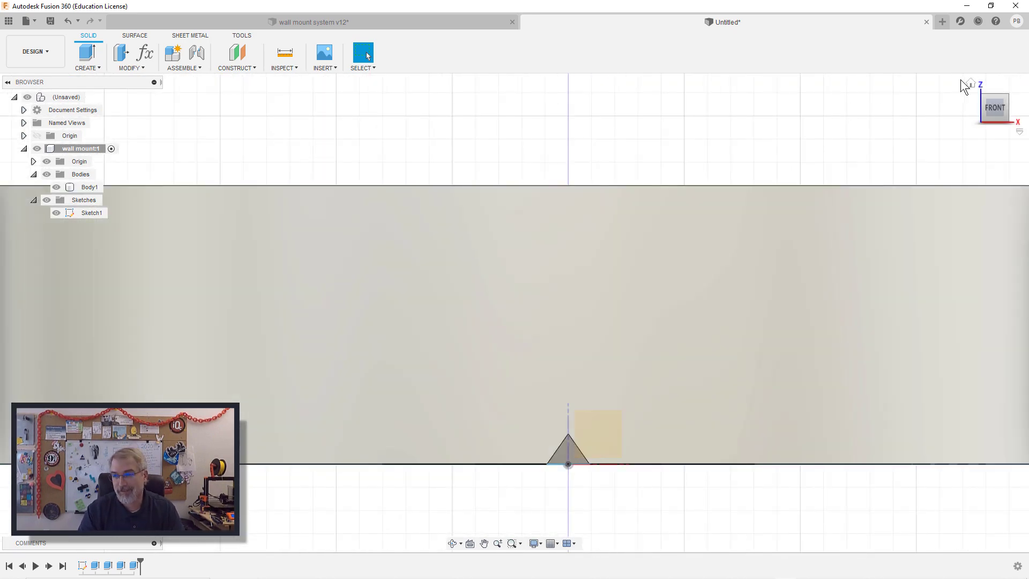
Chamfer the five upper edges of the raised section along the angular edge recess by 0.5 mm at equal distance
click(970, 84)
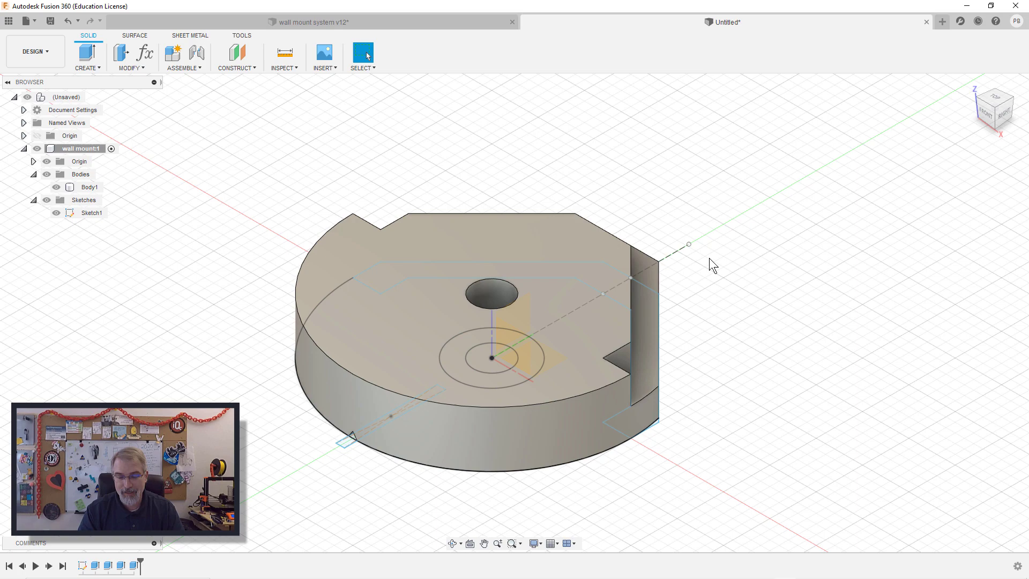
middle_drag(679, 269, 515, 315)
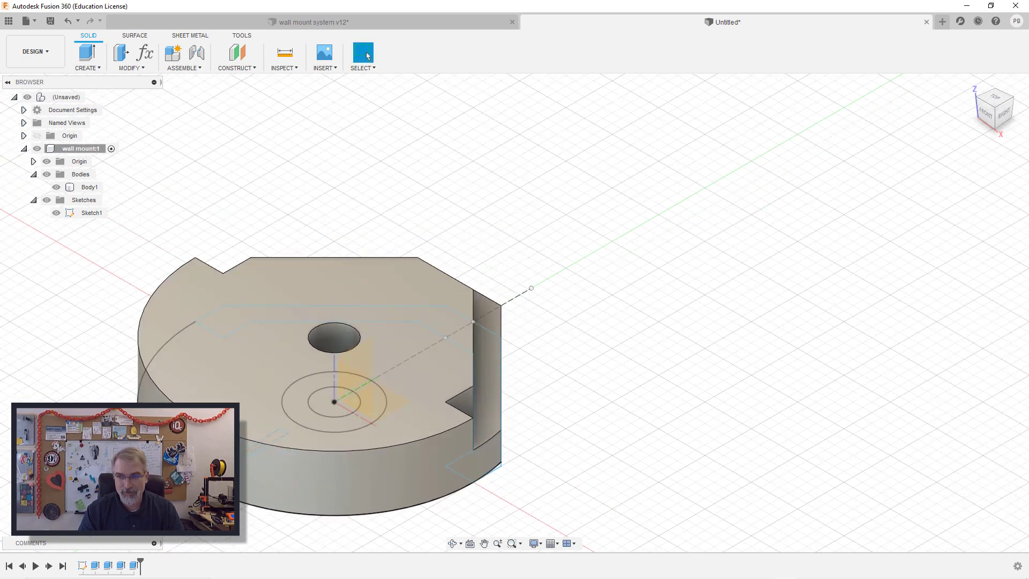
click(1014, 99)
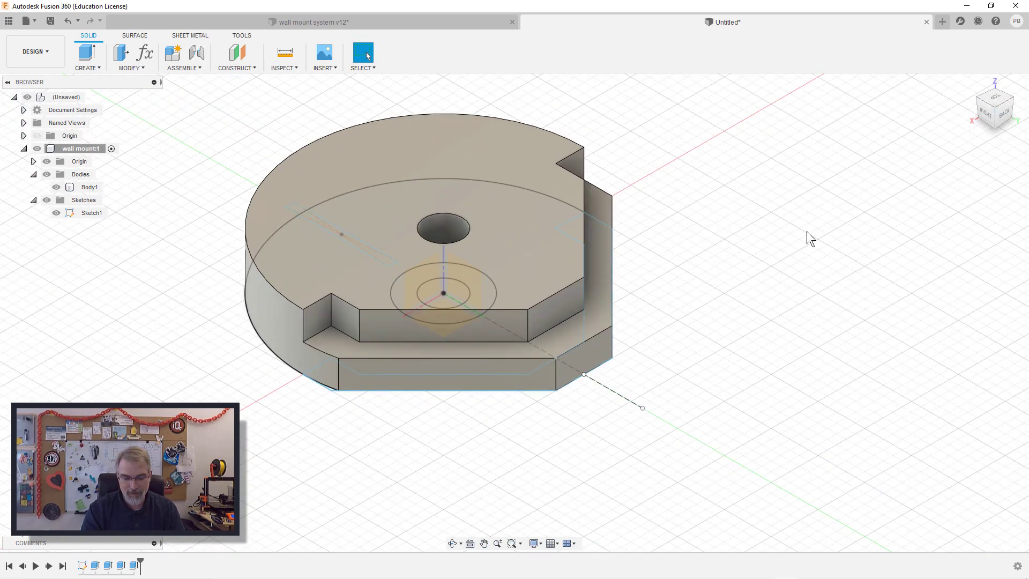
key(s)
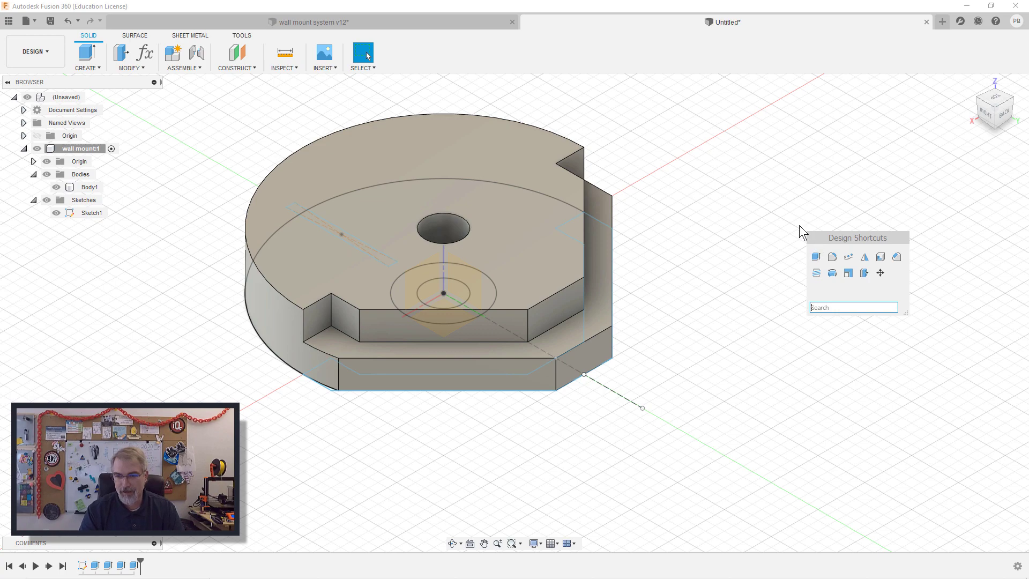
click(898, 258)
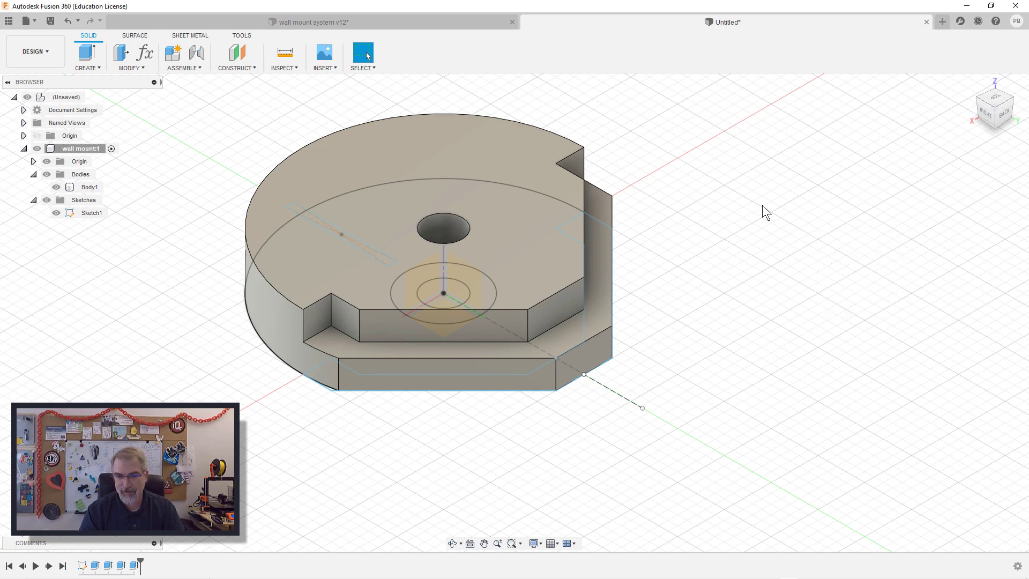
click(578, 176)
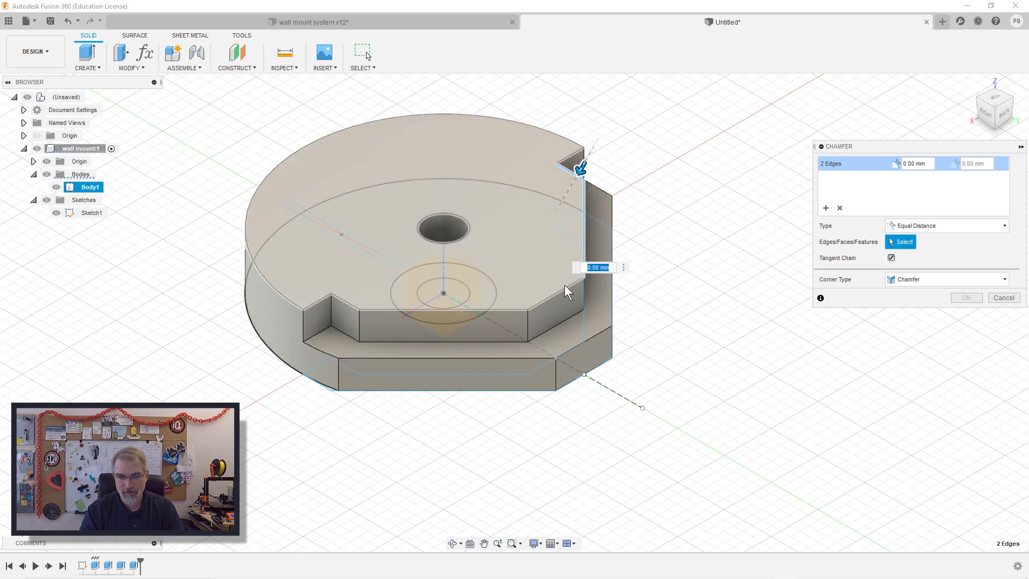
click(543, 301)
click(424, 321)
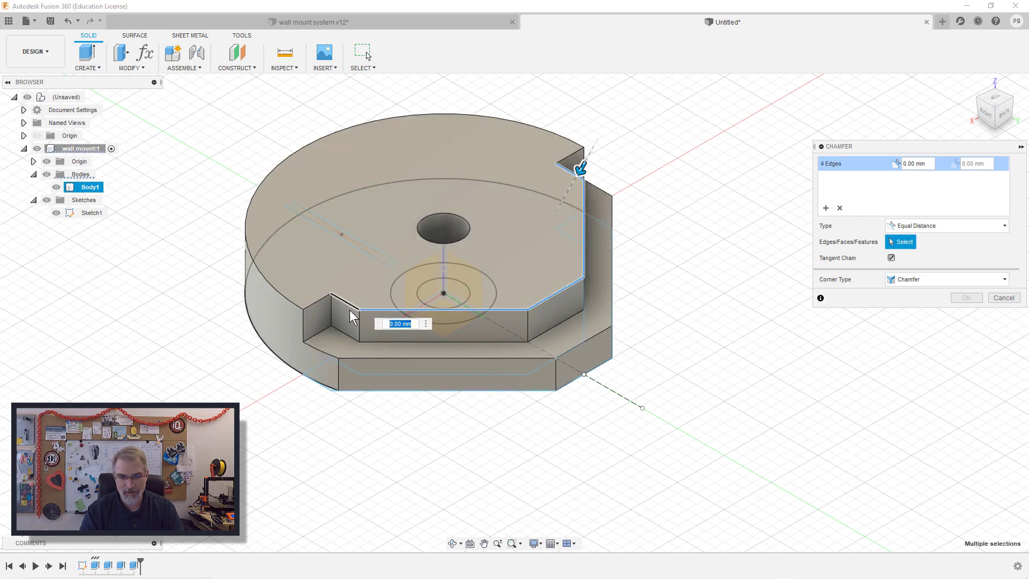
click(351, 305)
text(1)
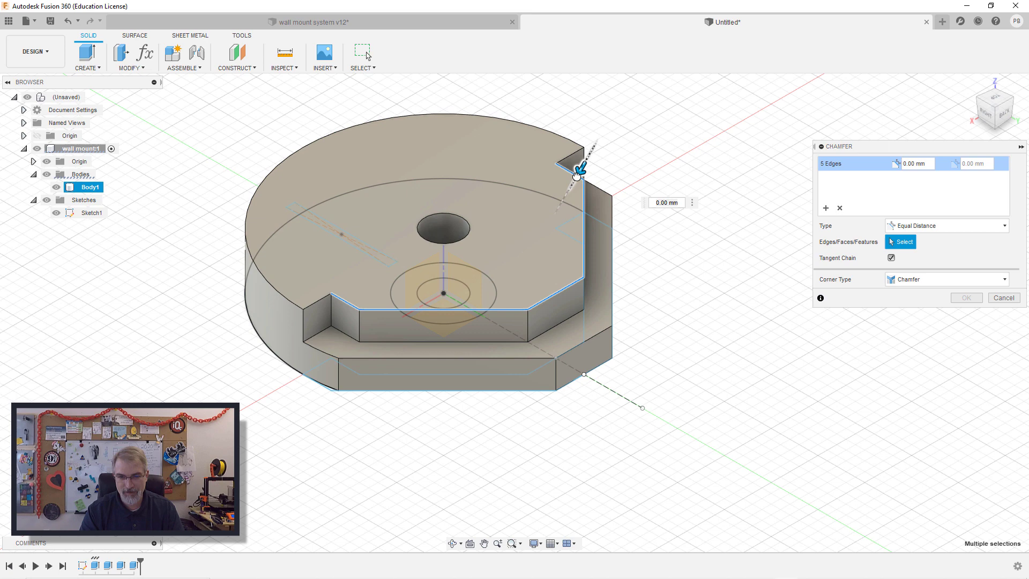
key(BackSpace)
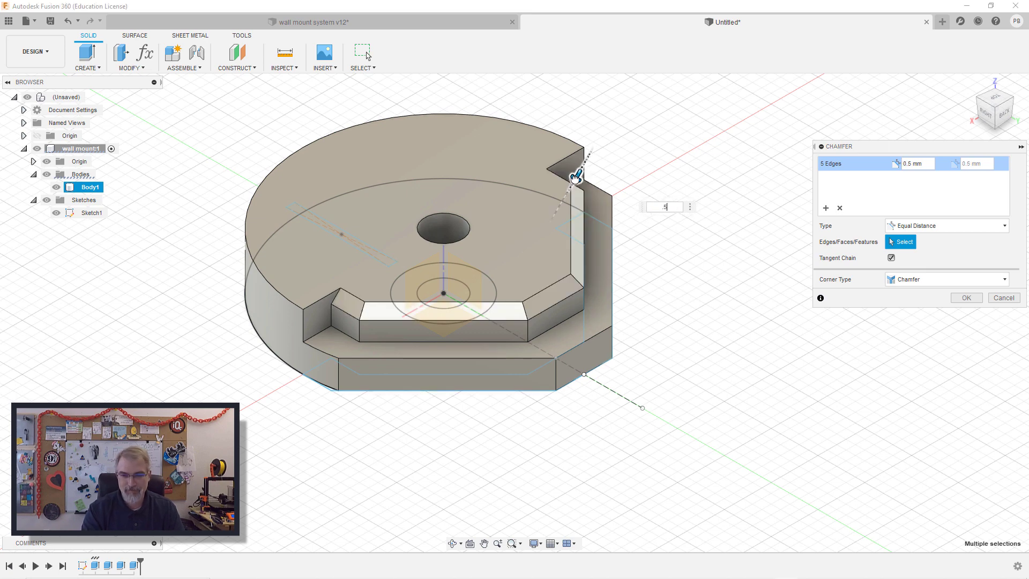
key(Return)
Chamfer the five outer edges of the lower ledge along the angular side with an equal-distance chamfer
key(s)
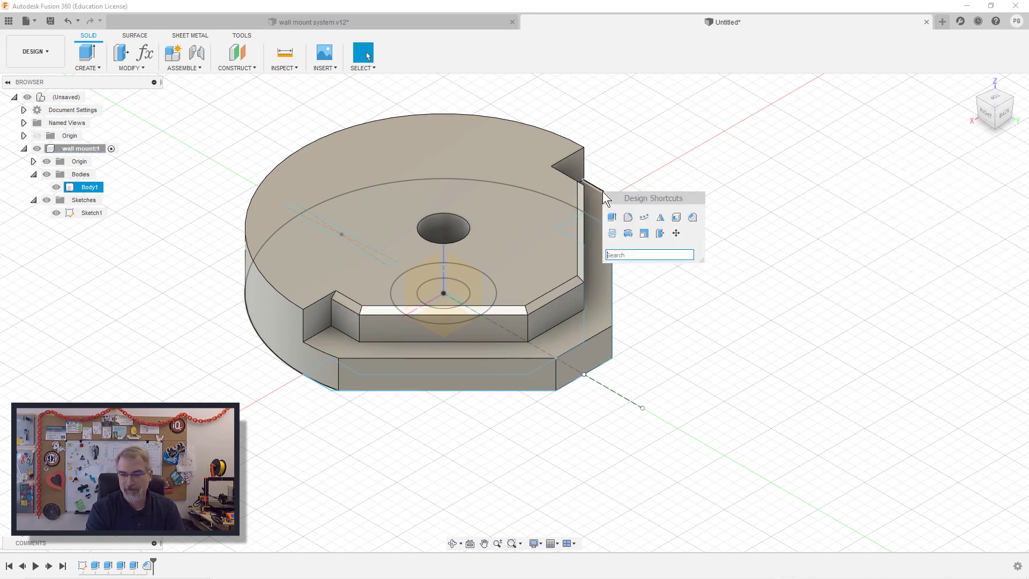
click(662, 220)
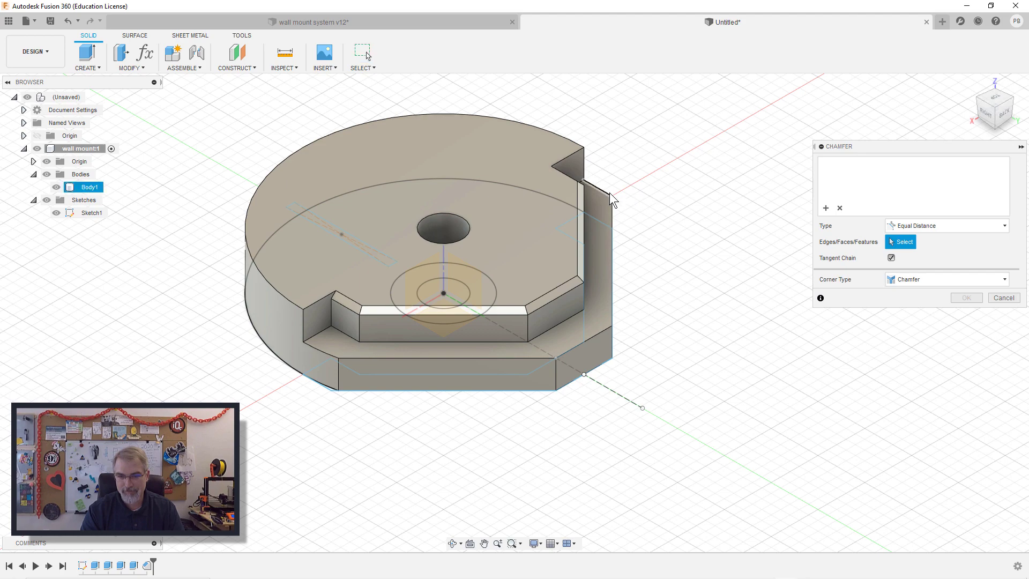
click(612, 194)
click(590, 343)
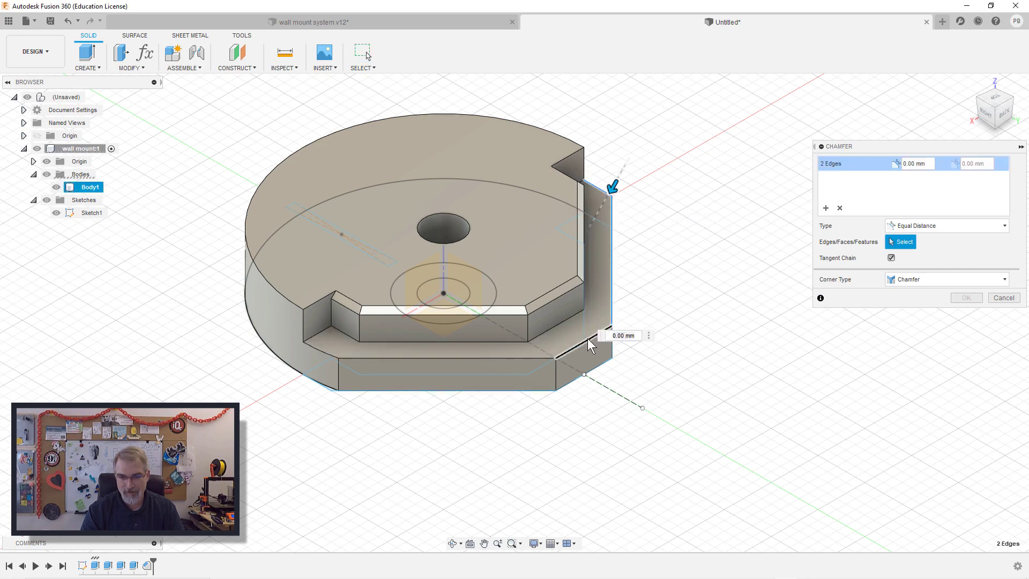
click(568, 354)
click(309, 368)
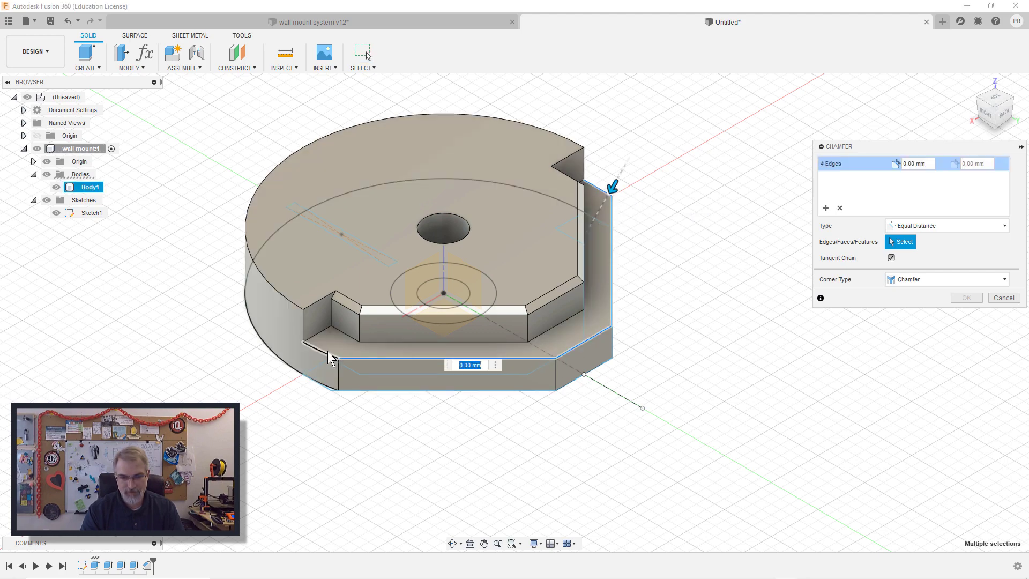
click(328, 354)
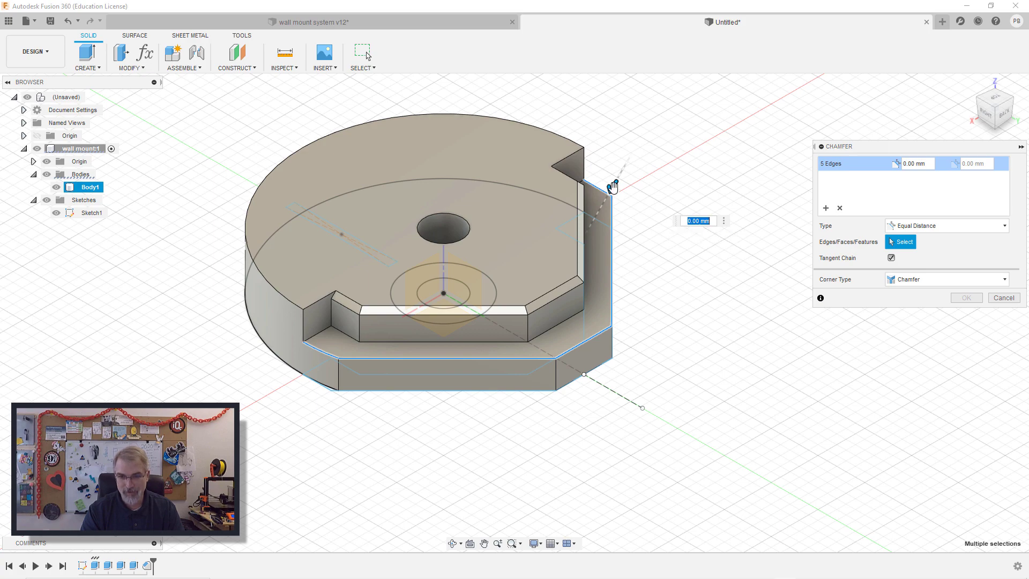
drag(613, 186, 608, 194)
key(Return)
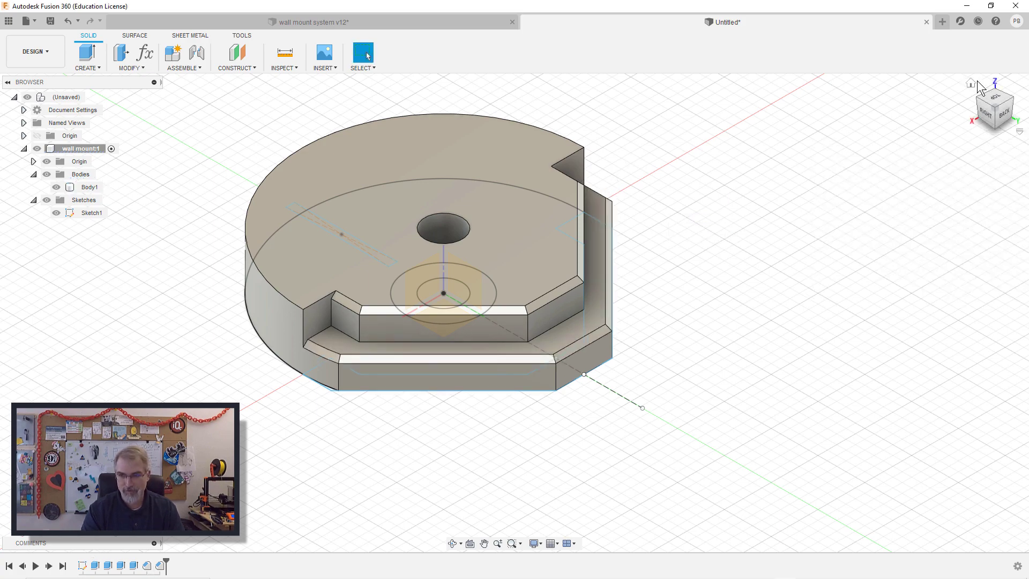
Create a new component directly under the top-level assembly and name it hook
click(973, 87)
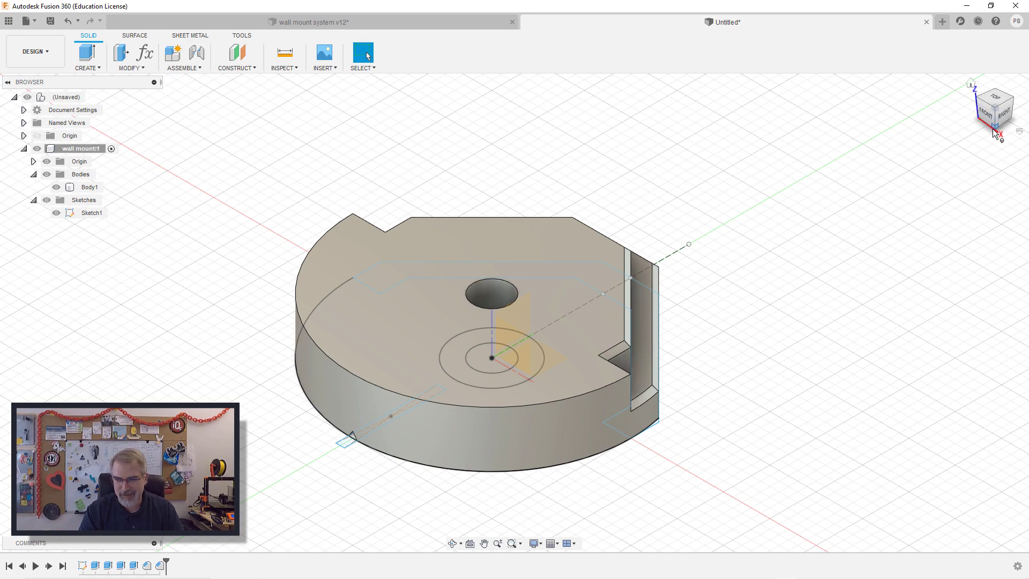
drag(997, 132, 663, 144)
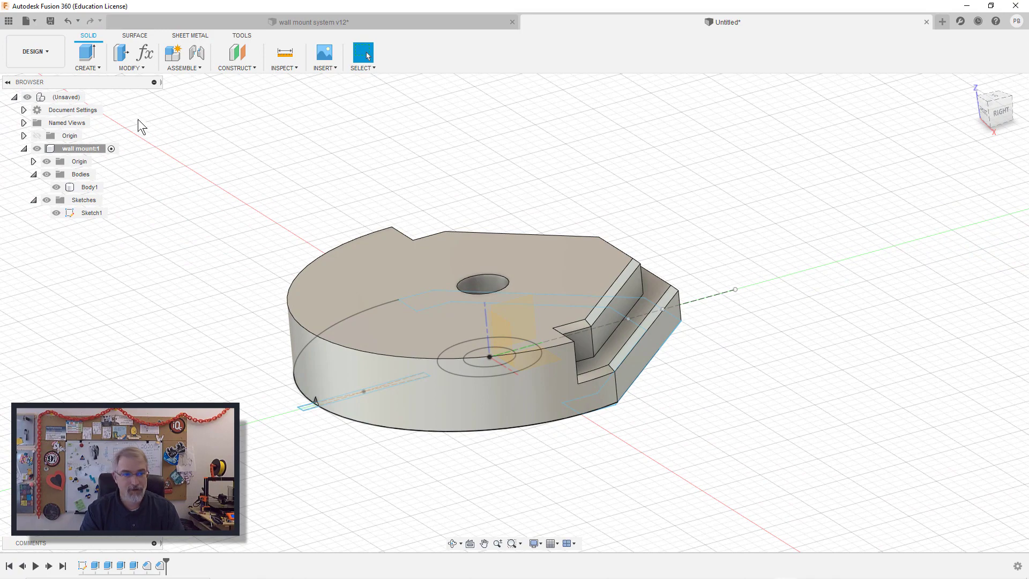
right_click(67, 97)
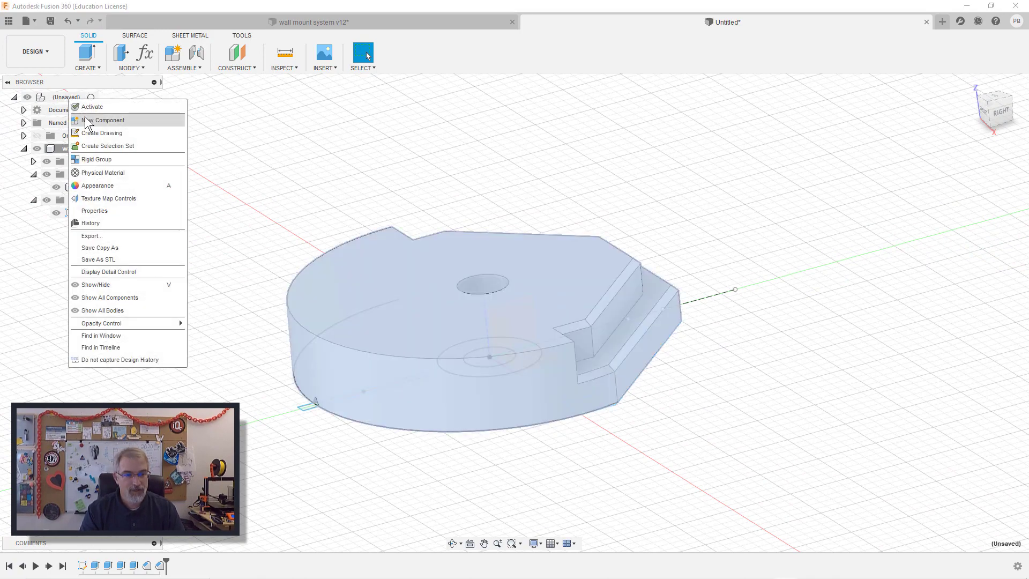
click(116, 119)
click(965, 287)
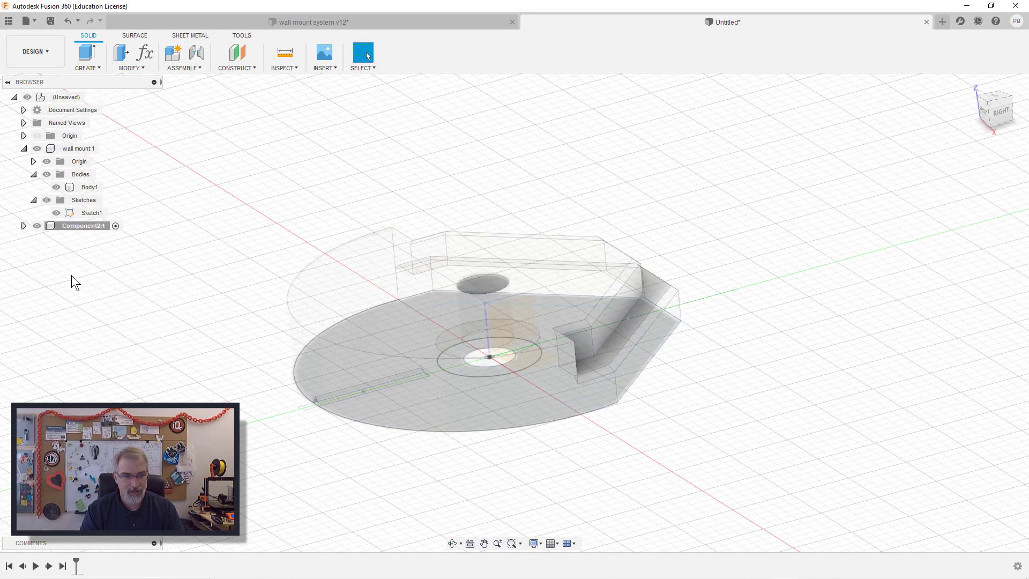
double_click(73, 226)
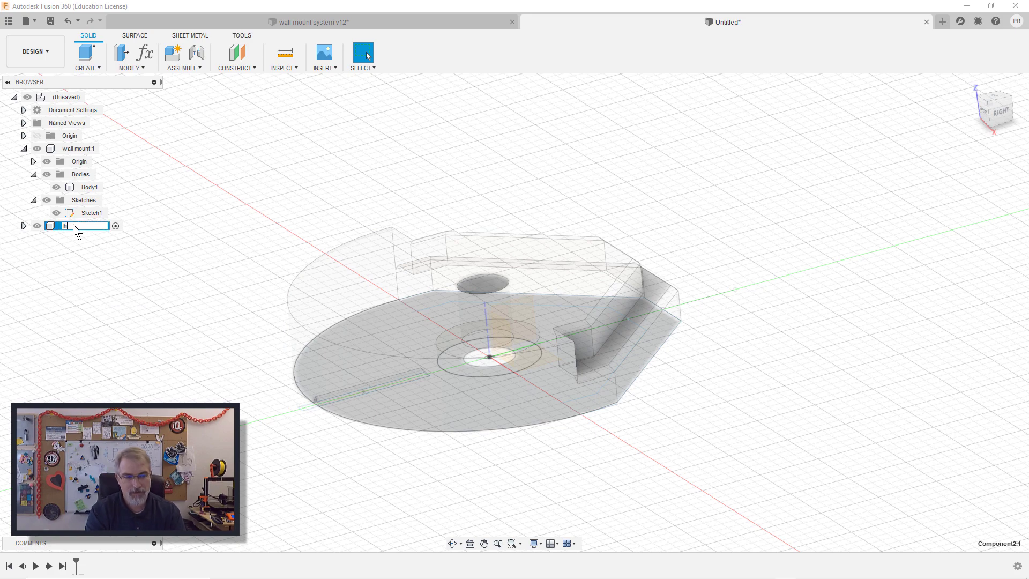
key(Return)
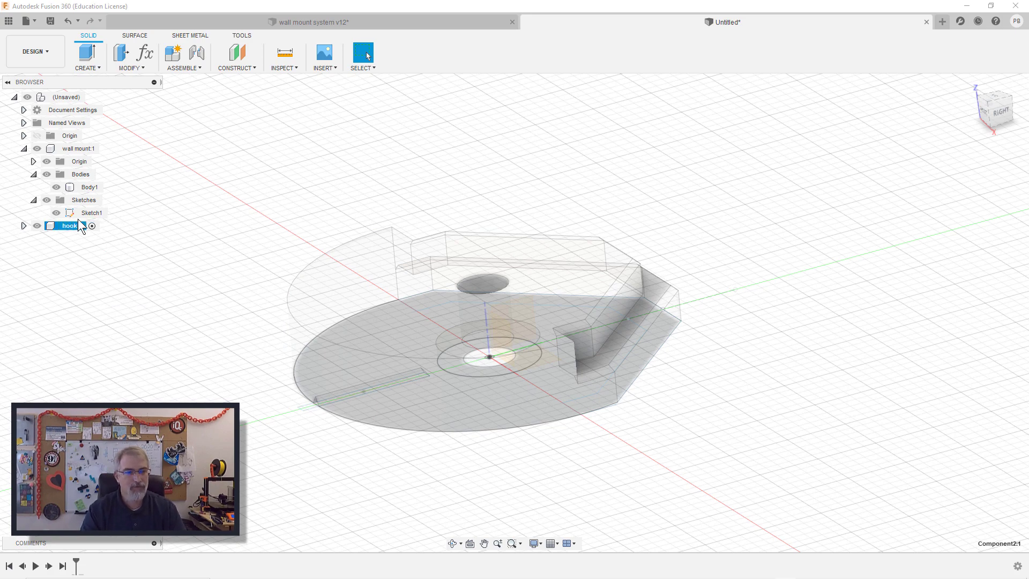
Hide the wall mount component and show the hook component's origin planes
click(35, 149)
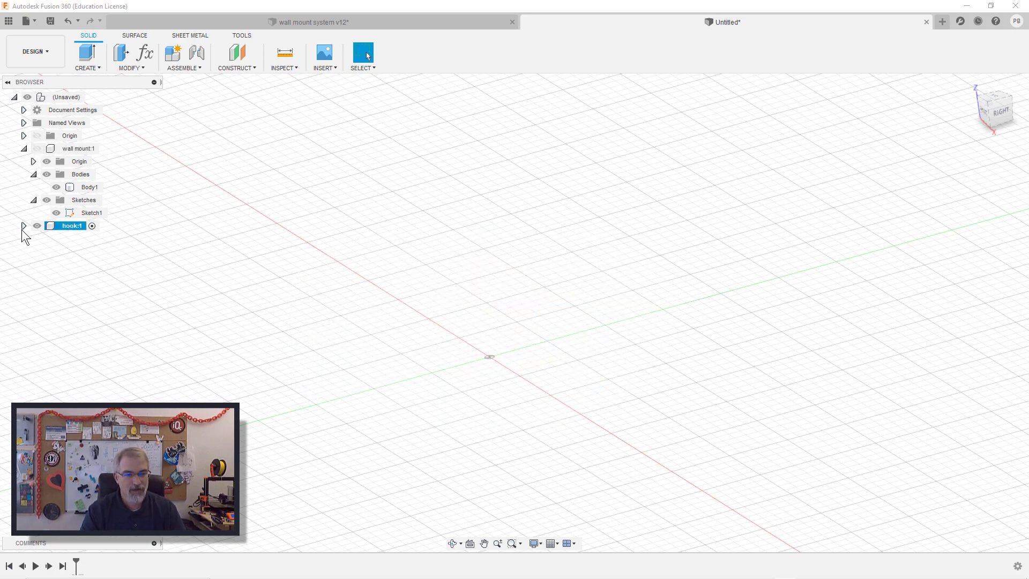
click(24, 227)
click(46, 238)
click(758, 374)
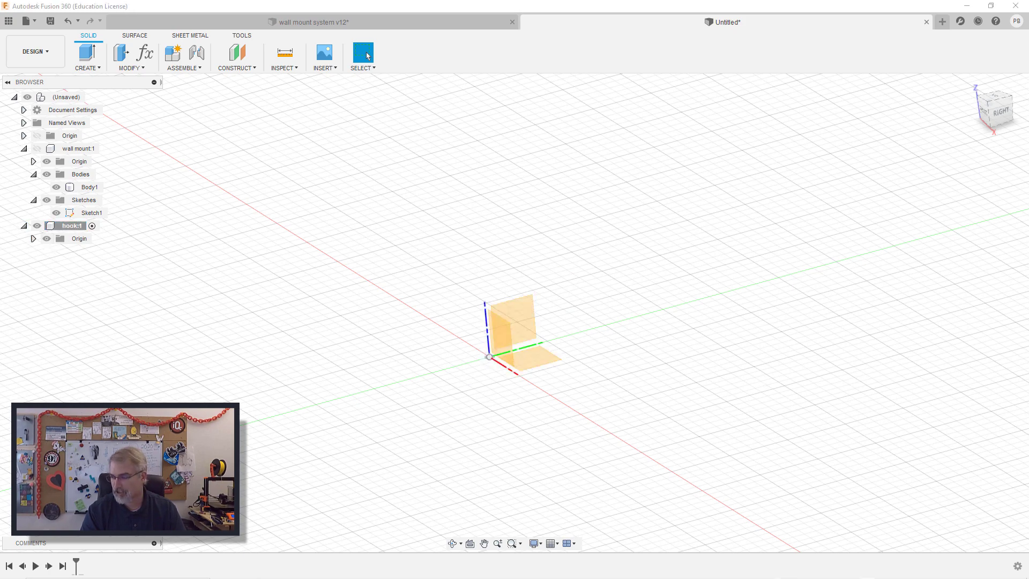
Start a new sketch on the hook component's XY plane
click(969, 82)
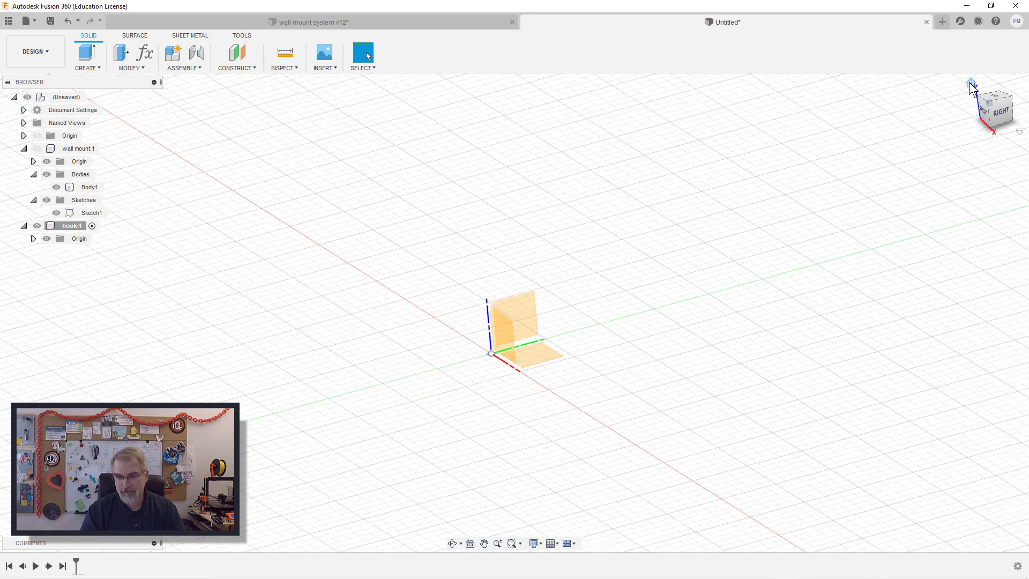
right_click(564, 313)
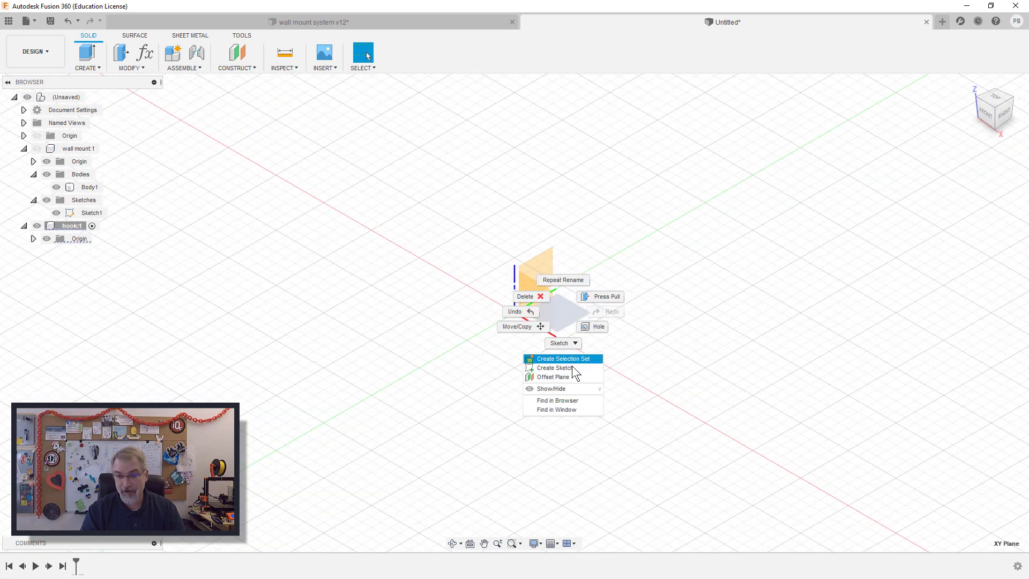
click(557, 358)
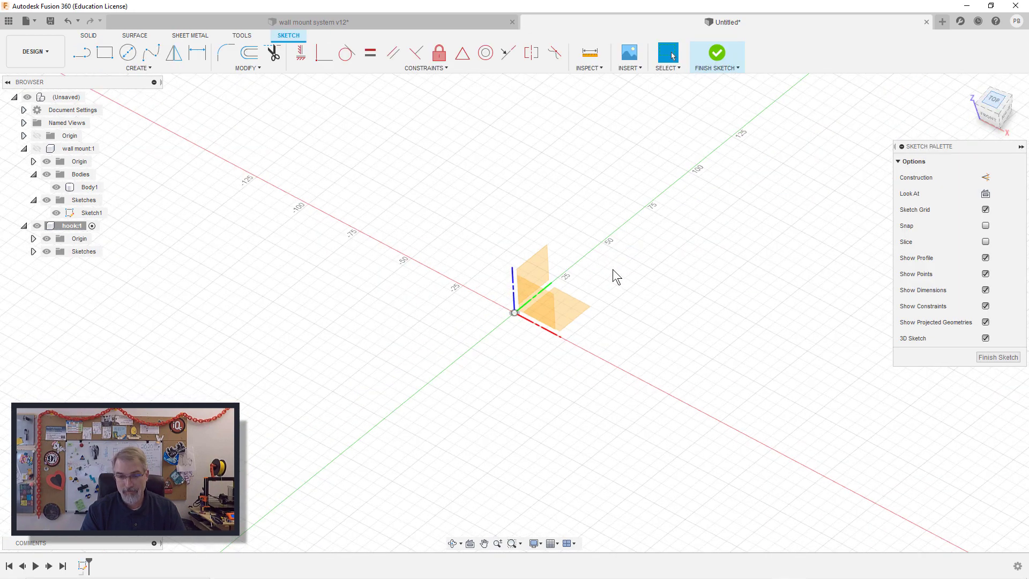
Draw a center-diameter circle of 45 mm centred on the sketch origin
key(s)
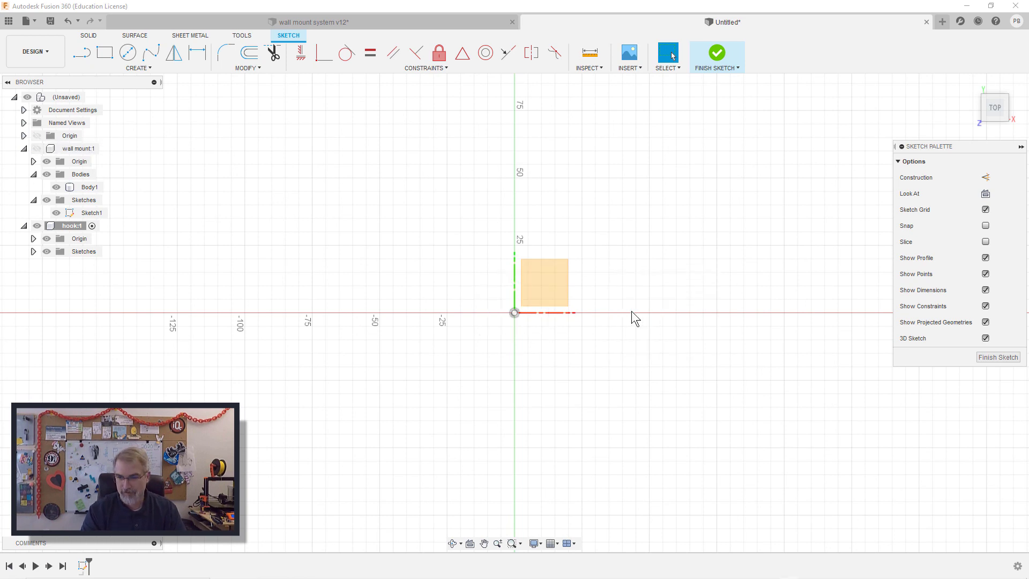
key(s)
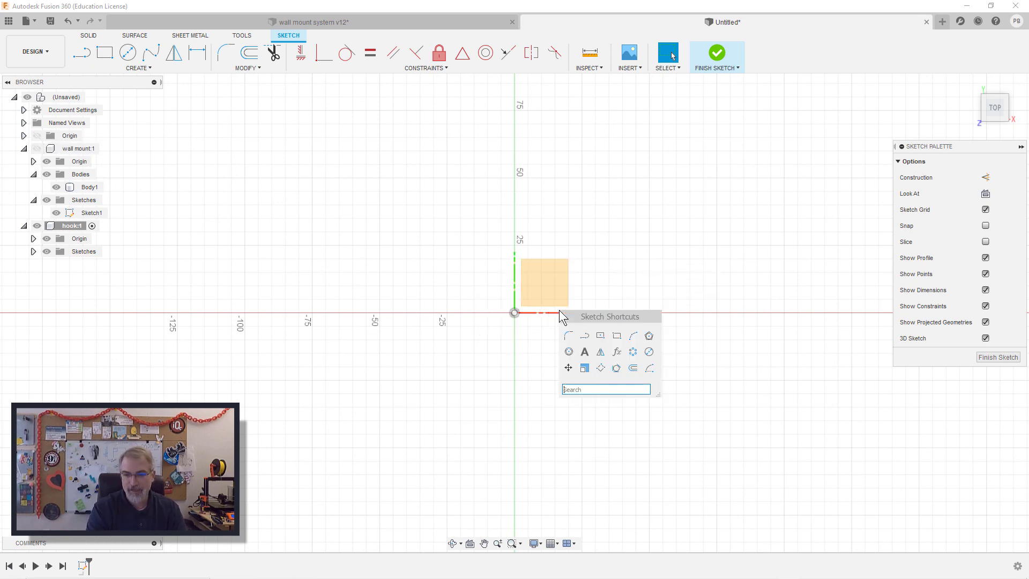
click(633, 351)
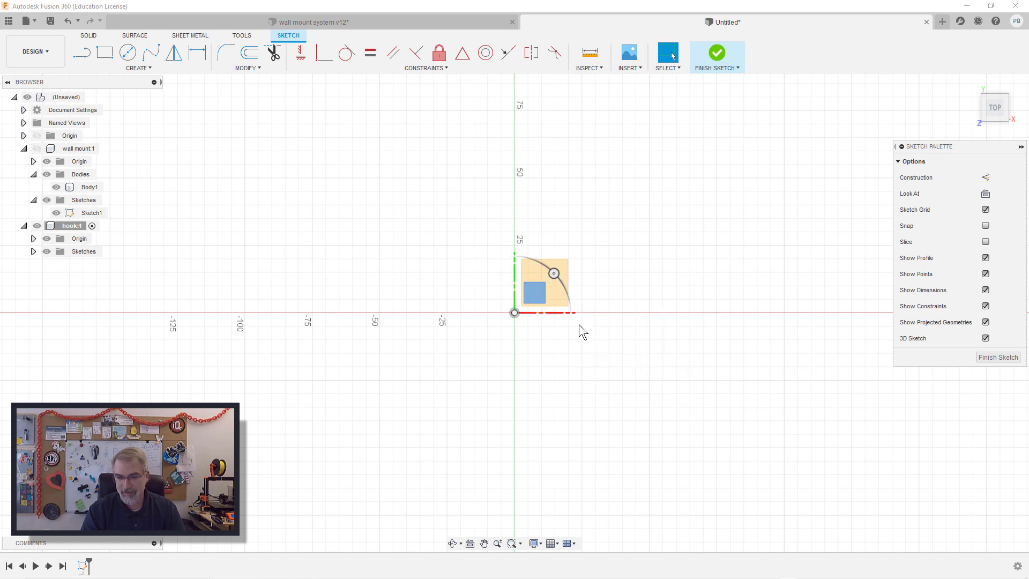
click(514, 313)
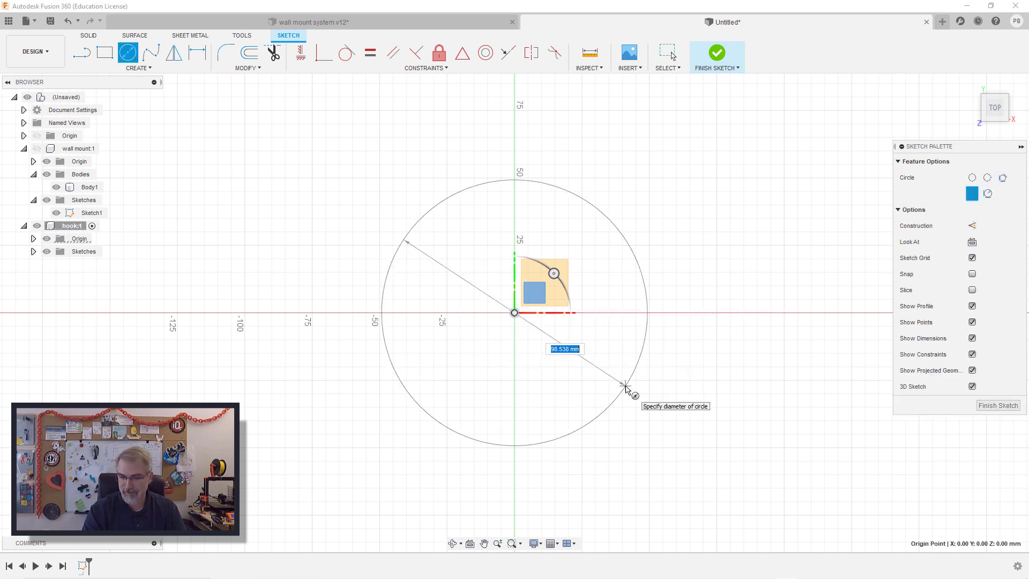
text(45)
key(Return)
scroll(629, 394, up, 5)
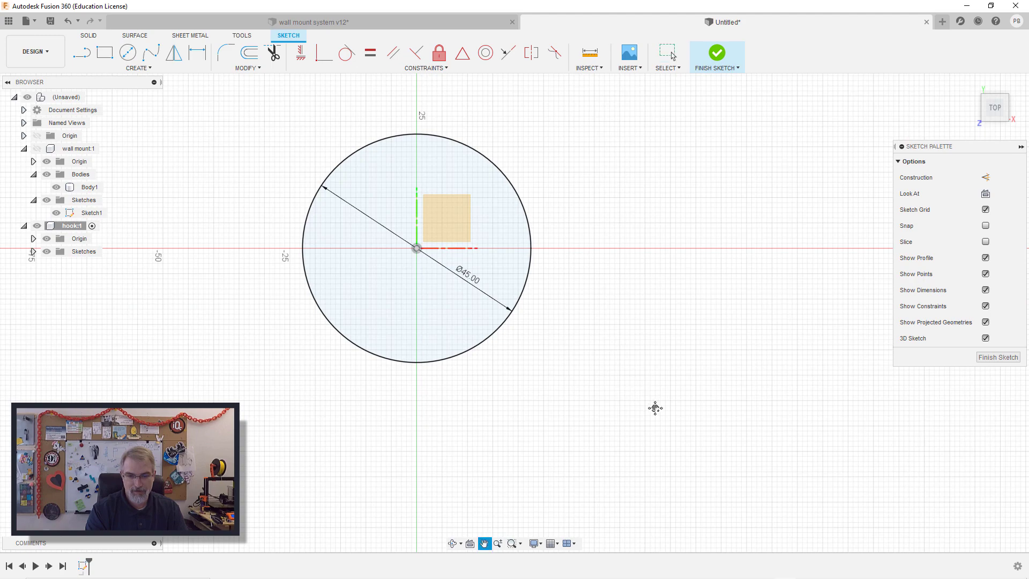
Draw a second circle centred on the origin, concentric with the 45 mm one, with its diameter entered as 19*2
key(s)
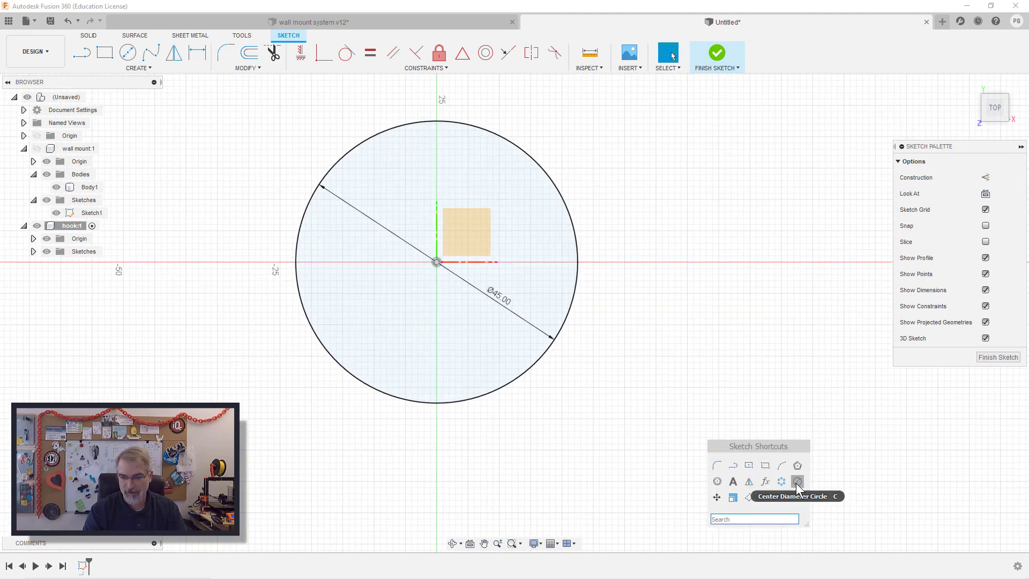
click(798, 481)
click(437, 262)
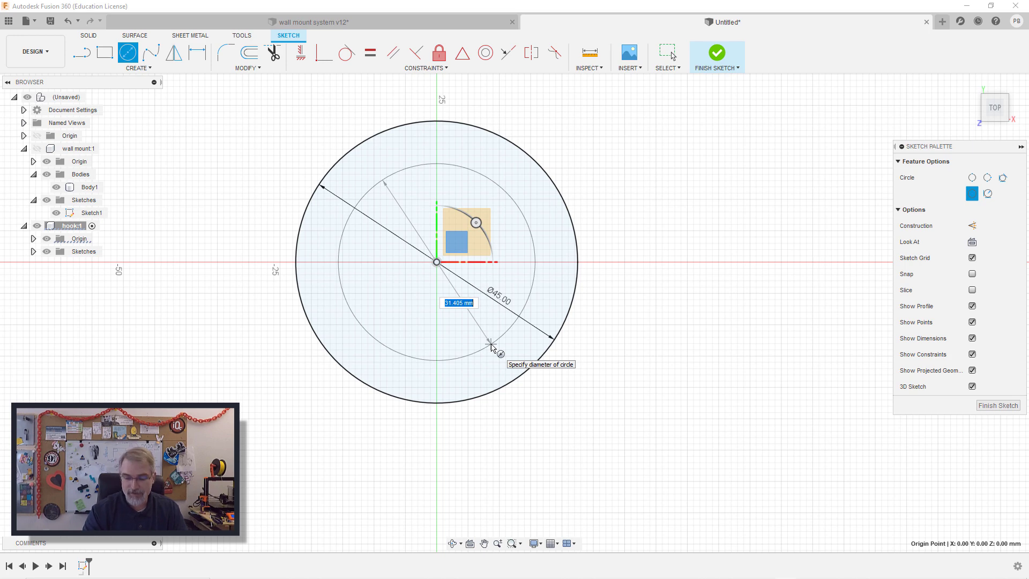
key(Tab)
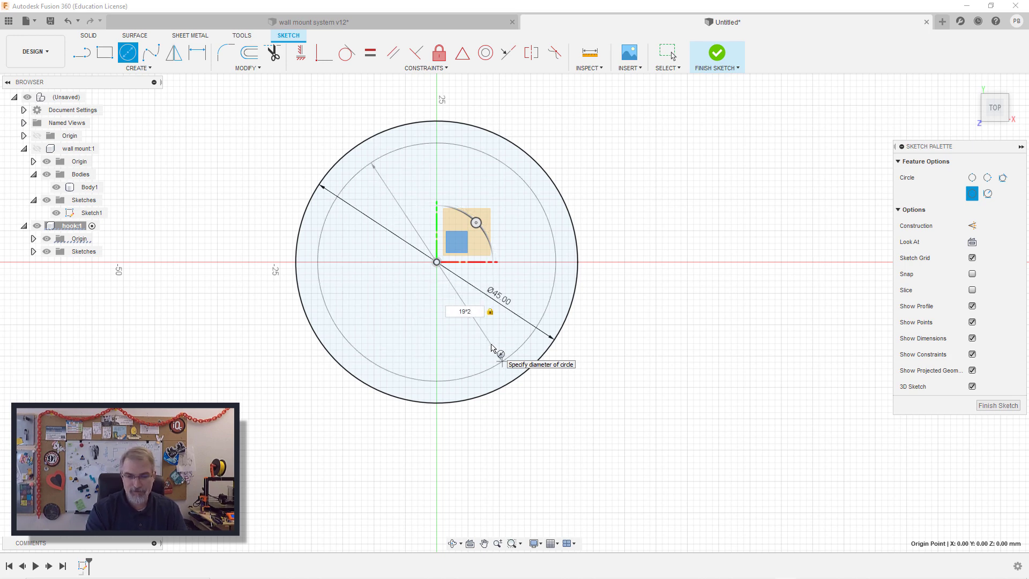
key(Return)
key(Escape)
middle_drag(493, 348, 519, 373)
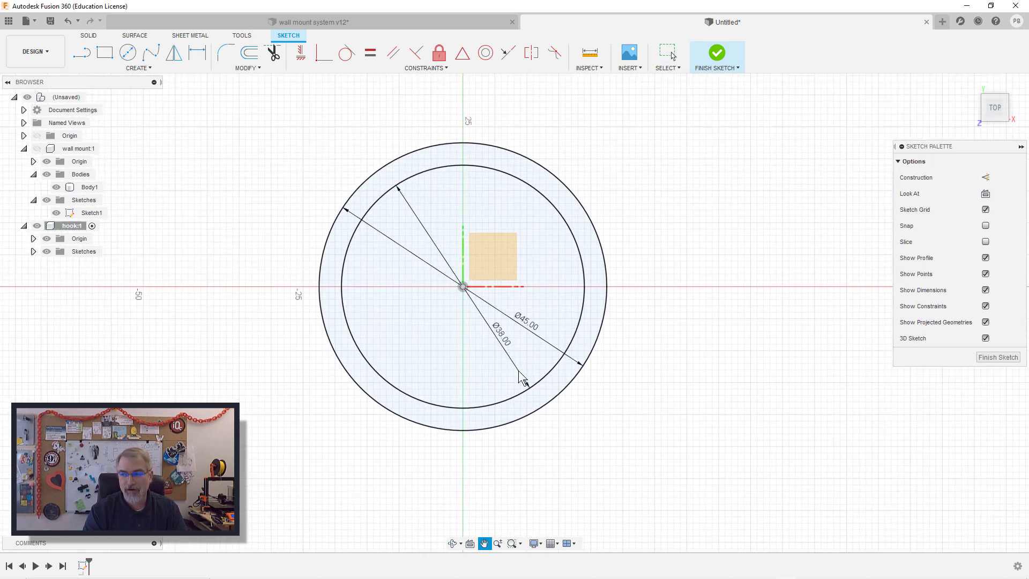
Draw a 12 mm line vertically up from the origin and convert it to a construction line
key(l)
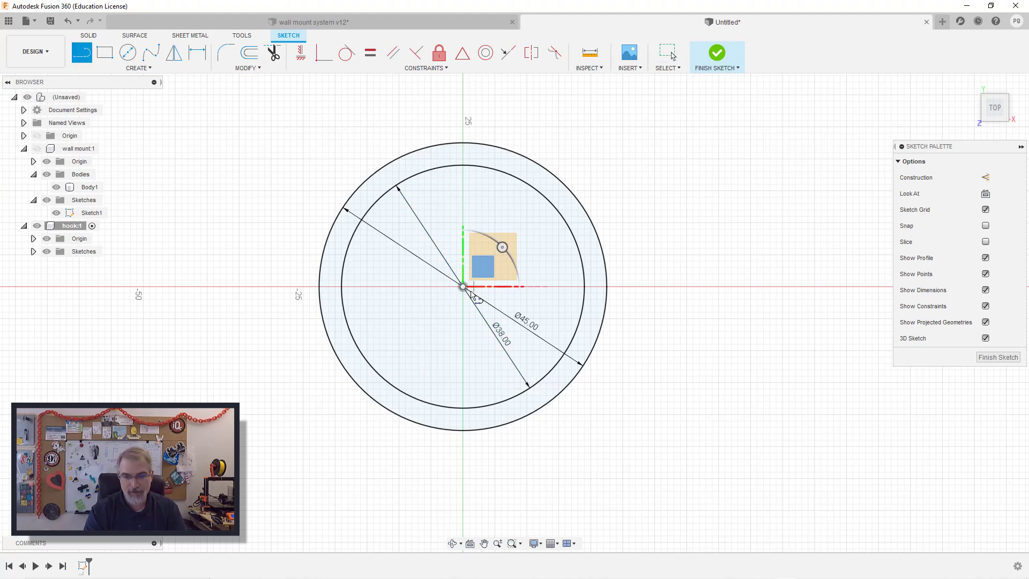
click(464, 288)
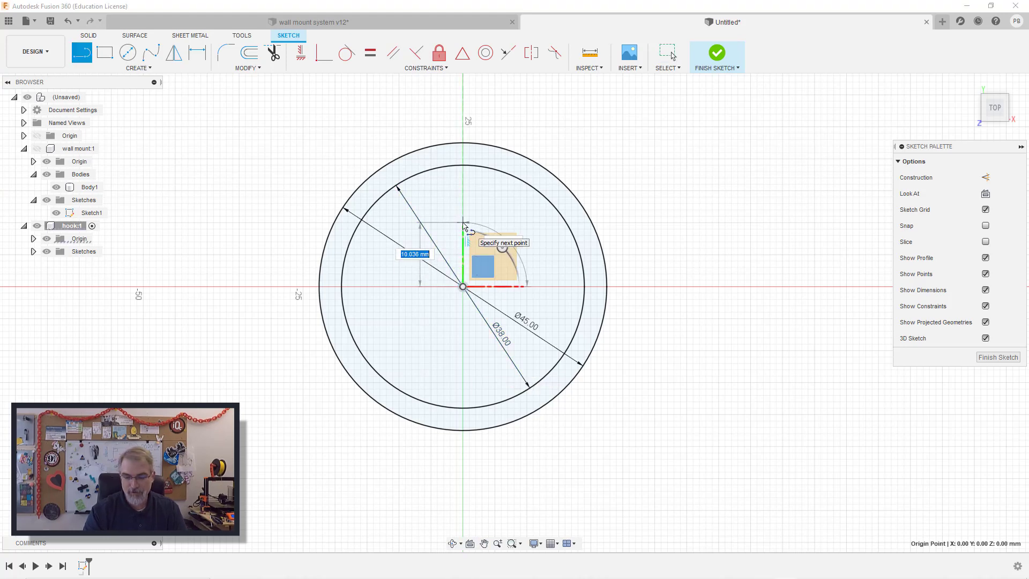
text(21)
key(Tab)
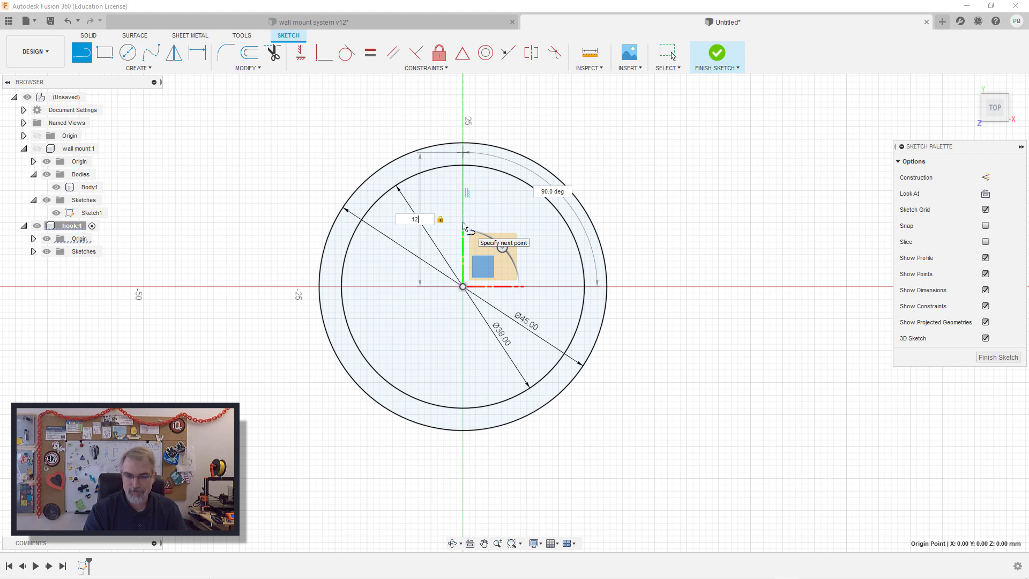
key(Return)
key(Escape)
scroll(464, 224, up, 4)
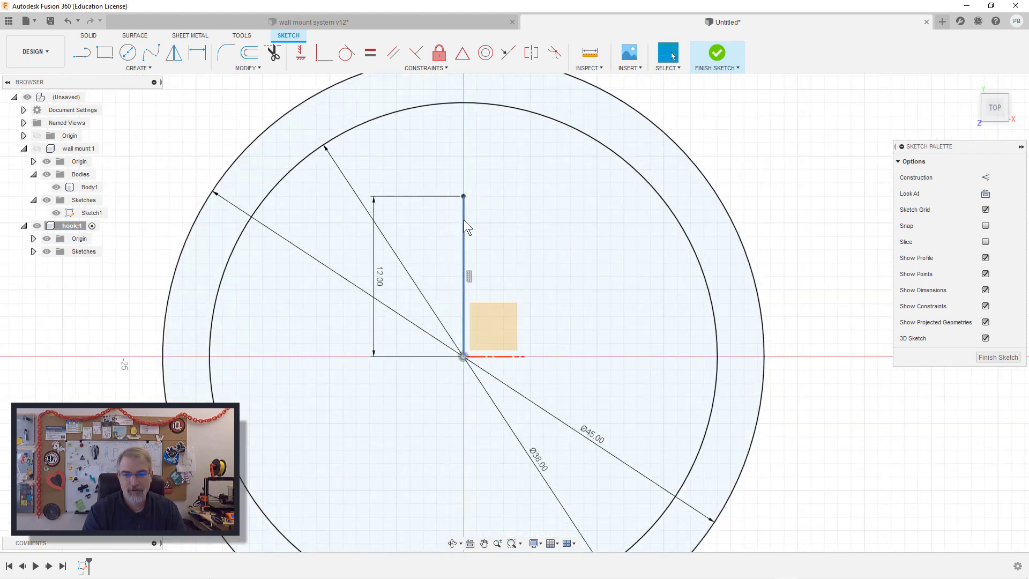
click(464, 222)
click(986, 178)
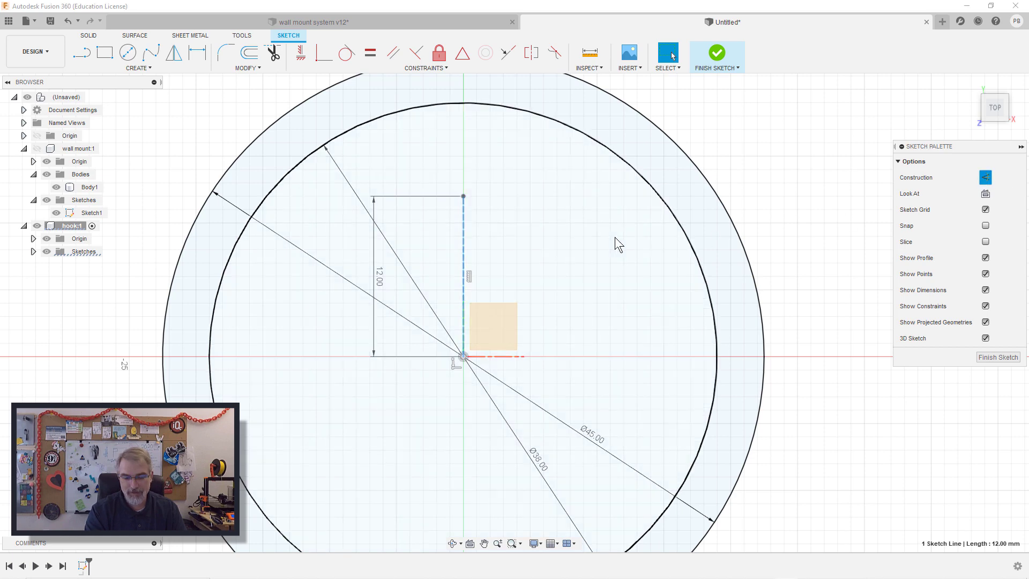
Draw a 3 mm horizontal line in the positive X direction from the upper end of the construction line
key(l)
click(465, 197)
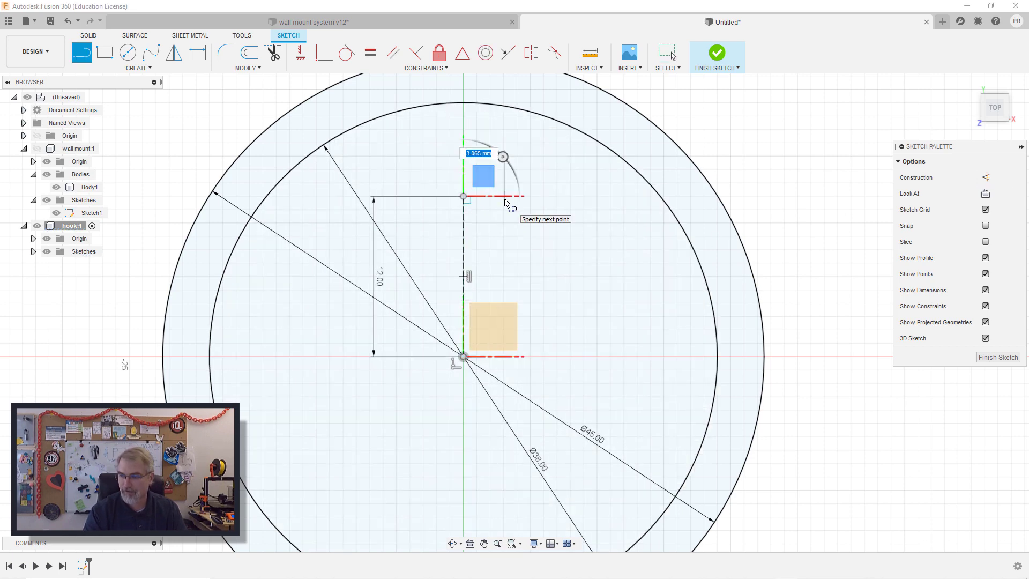
text(3)
key(Return)
key(Escape)
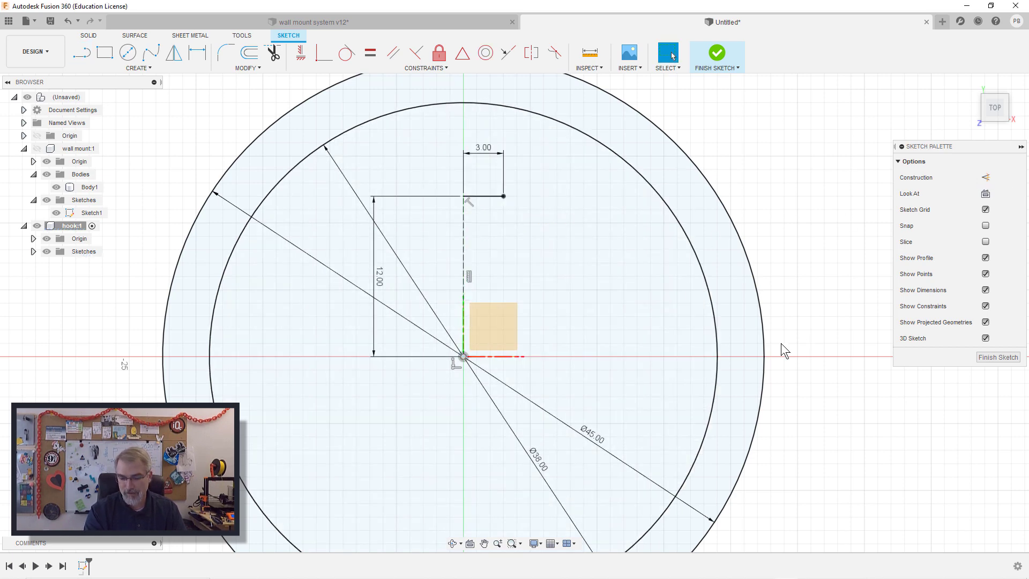
key(l)
click(717, 356)
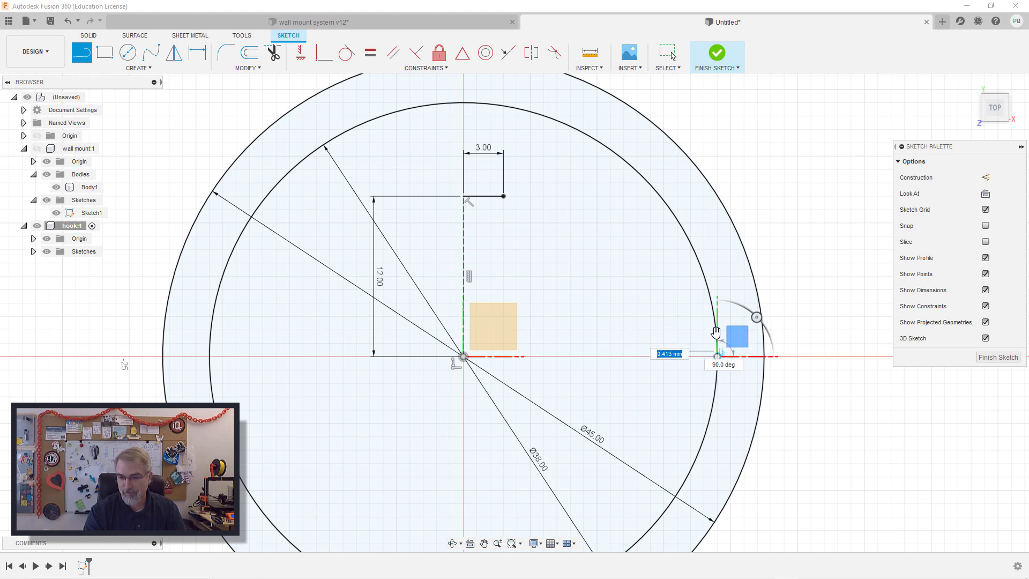
key(Escape)
key(Escape)
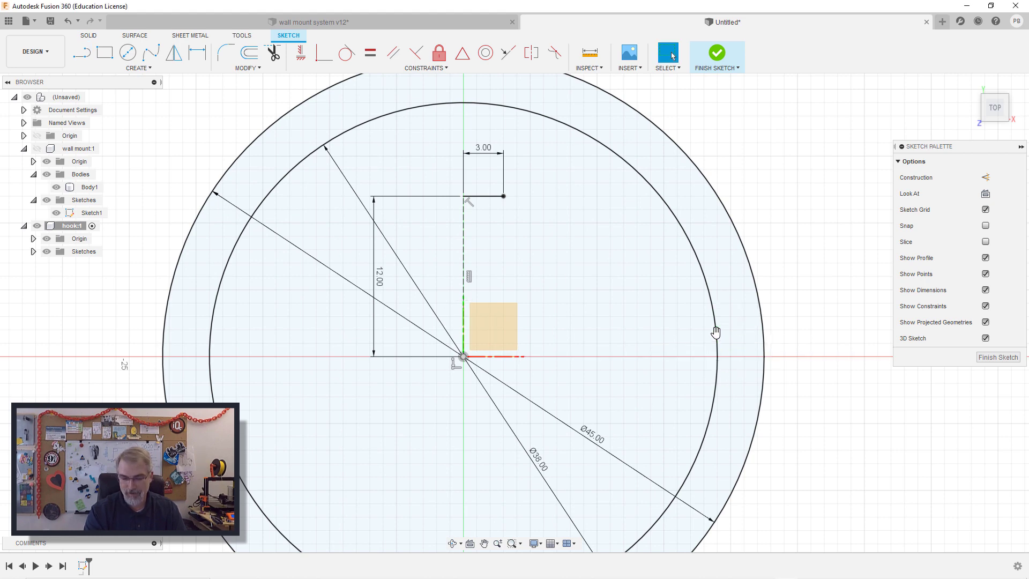
Draw a 3 mm vertical line upward from where the inner circle crosses the positive X axis
scroll(716, 333, up, 3)
key(l)
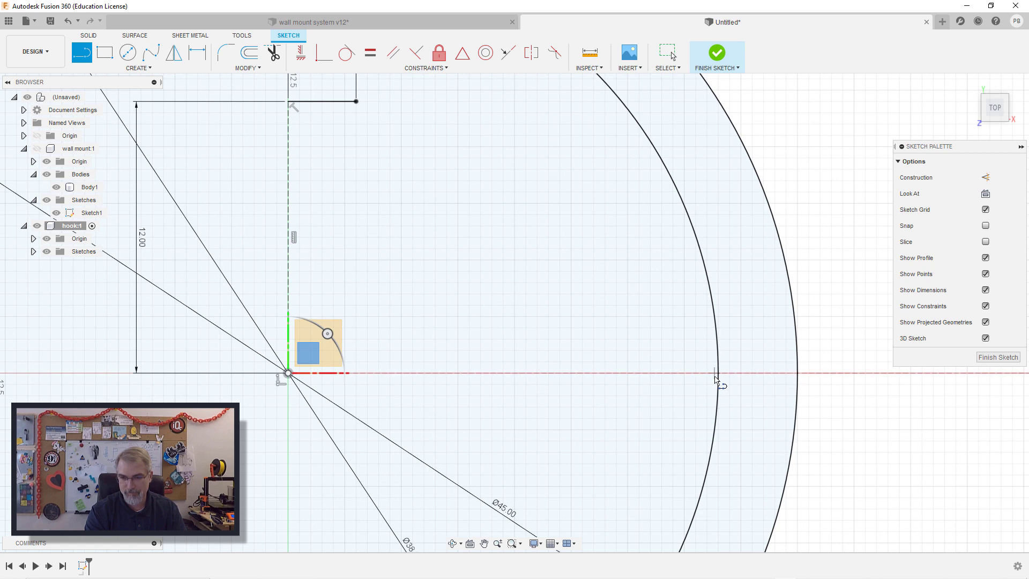
click(718, 373)
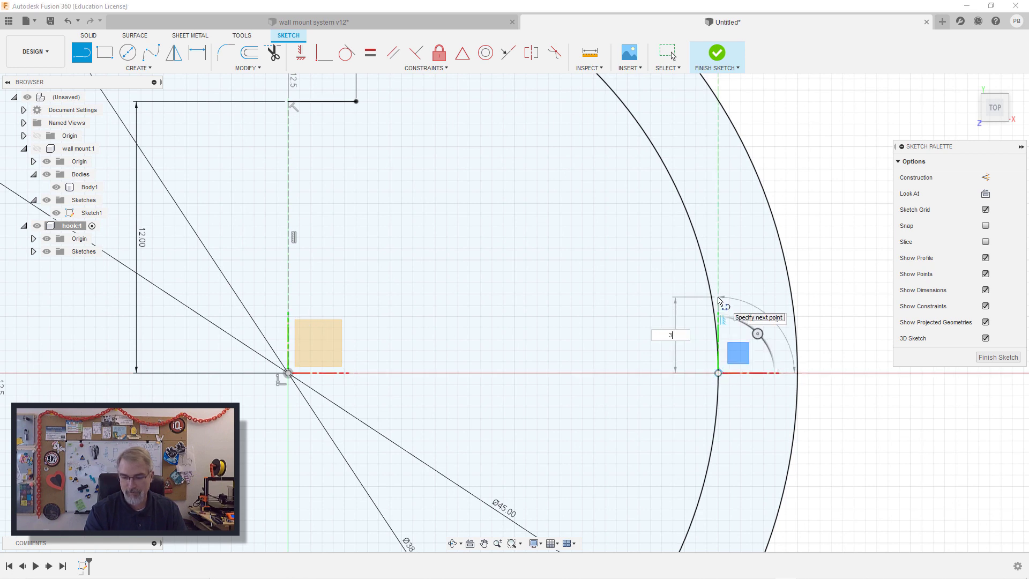
text(3)
key(Return)
key(Escape)
Draw a 7 mm horizontal line inward from the upper end of the short vertical line at the inner circle
key(l)
click(718, 305)
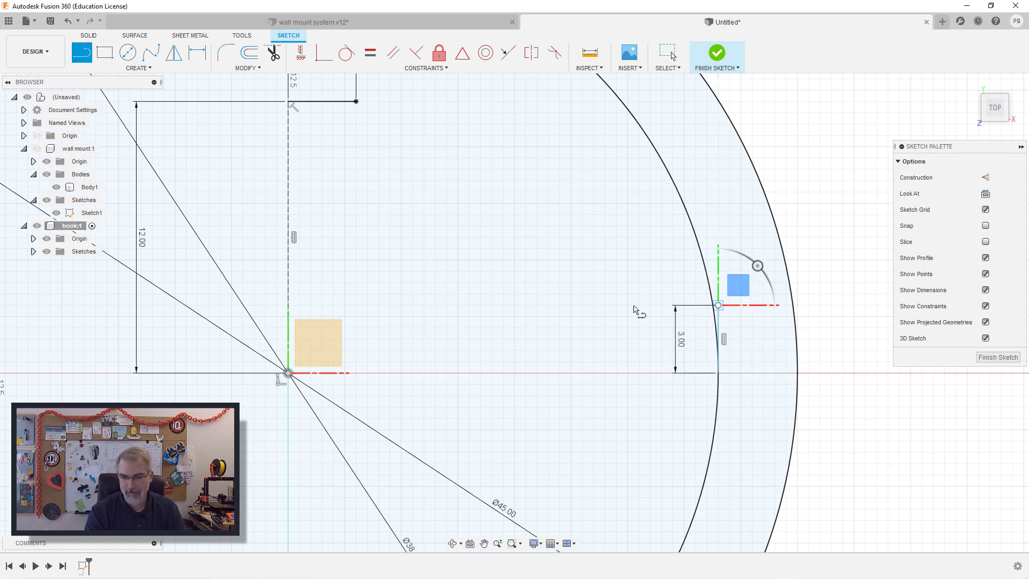
text(7)
key(Return)
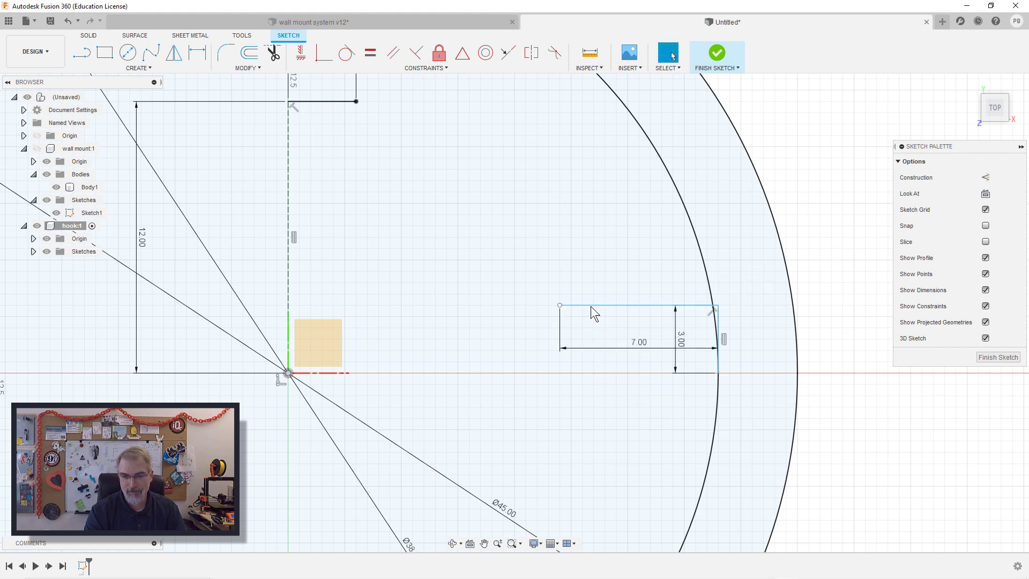
Connect the free end of the 3 mm horizontal line to the free end of the 7 mm line with a diagonal line
scroll(590, 307, down, 2)
click(397, 137)
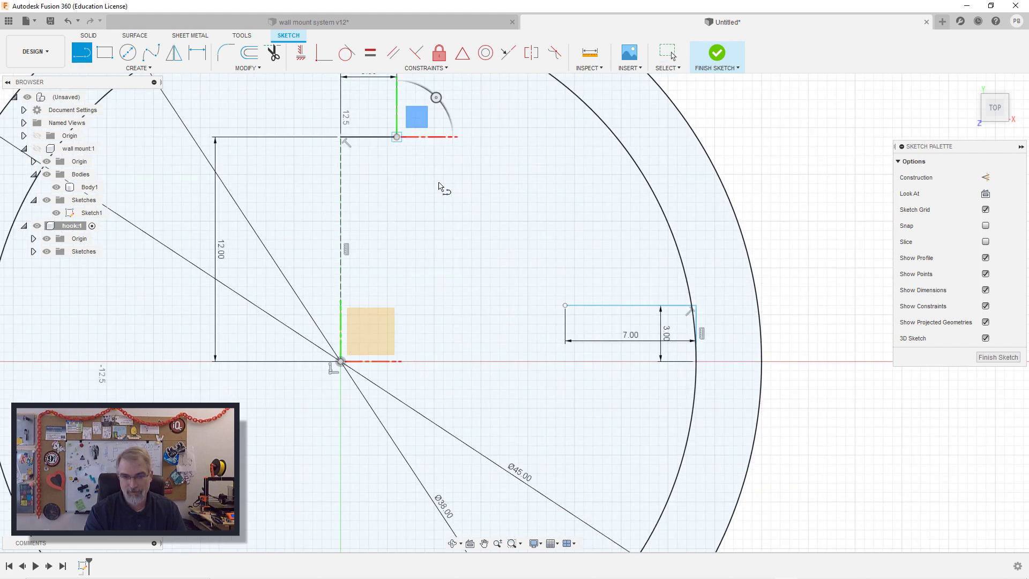
click(565, 305)
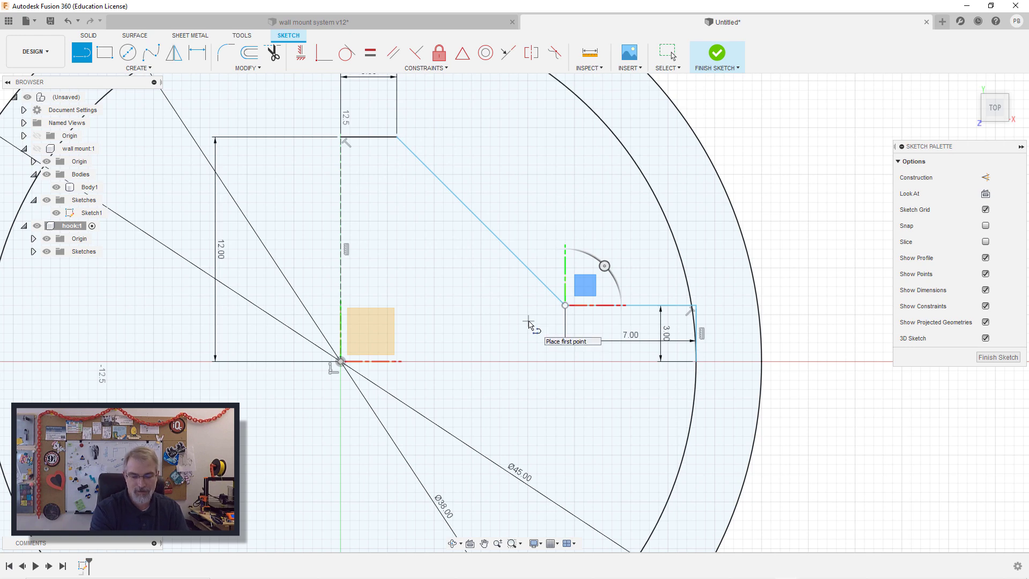
Mirror the four solid profile lines about the vertical construction line
key(s)
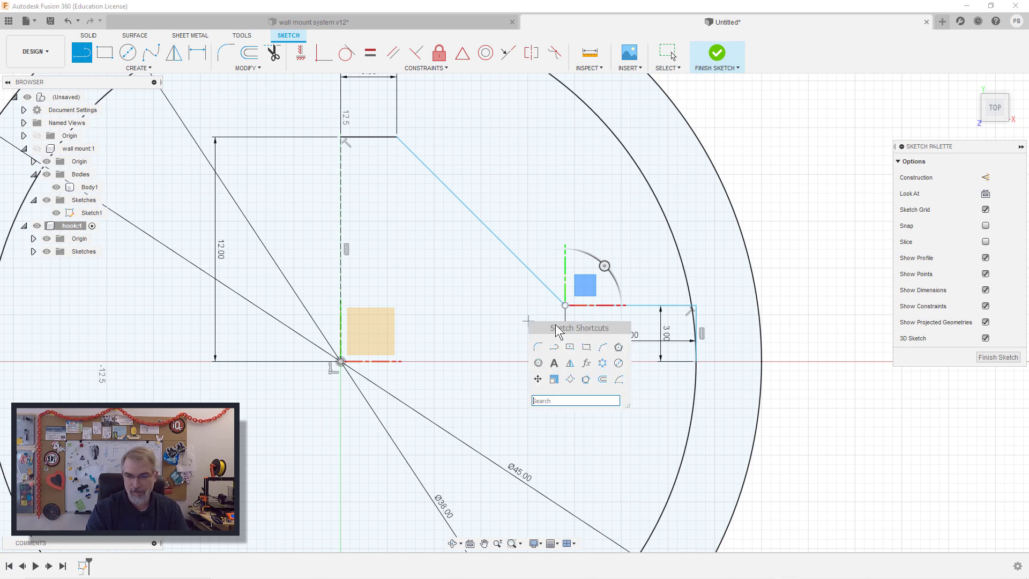
click(575, 370)
click(370, 136)
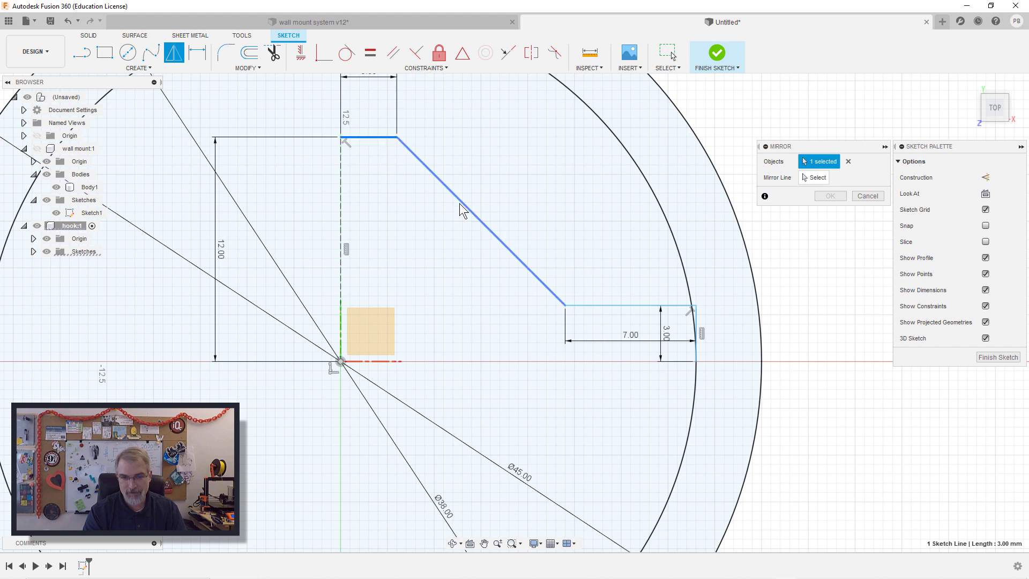
click(460, 203)
click(594, 305)
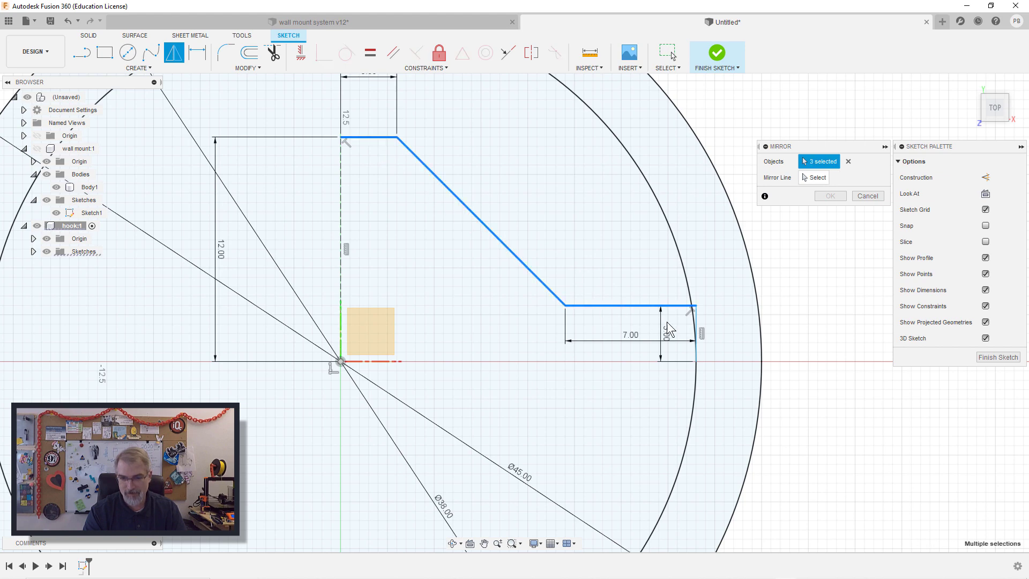
click(696, 317)
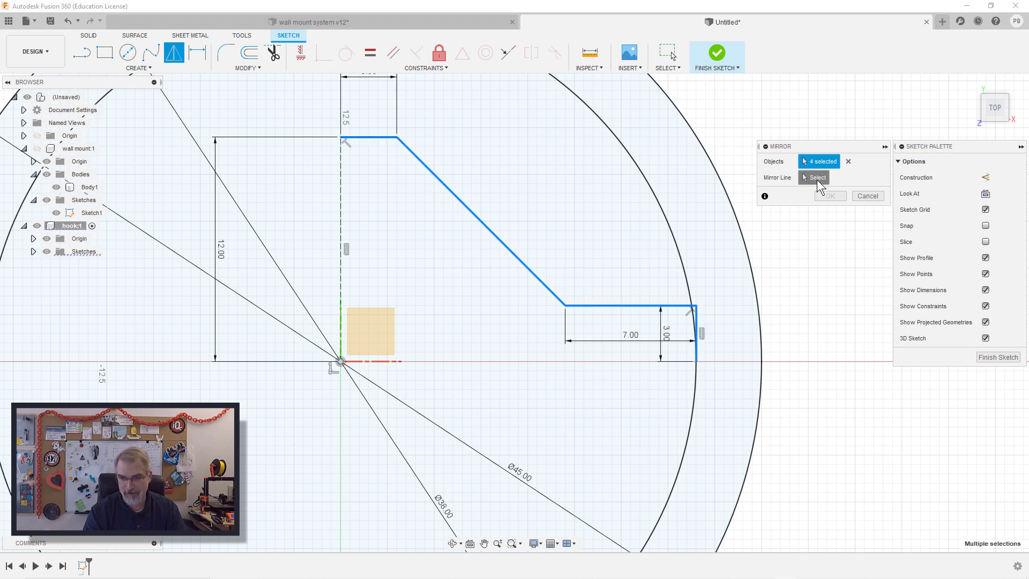
click(818, 178)
click(342, 218)
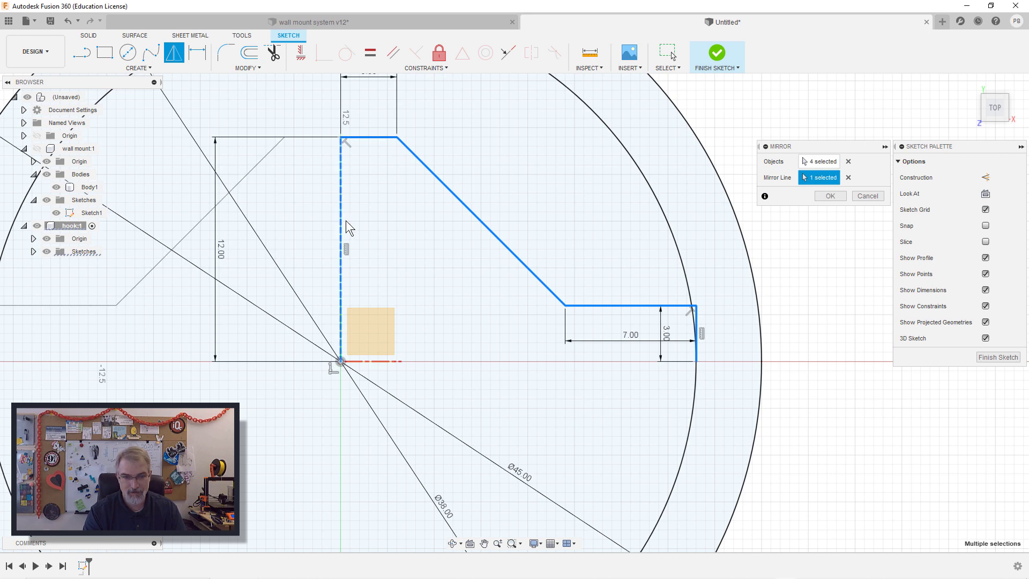
scroll(799, 220, down, 1)
click(825, 198)
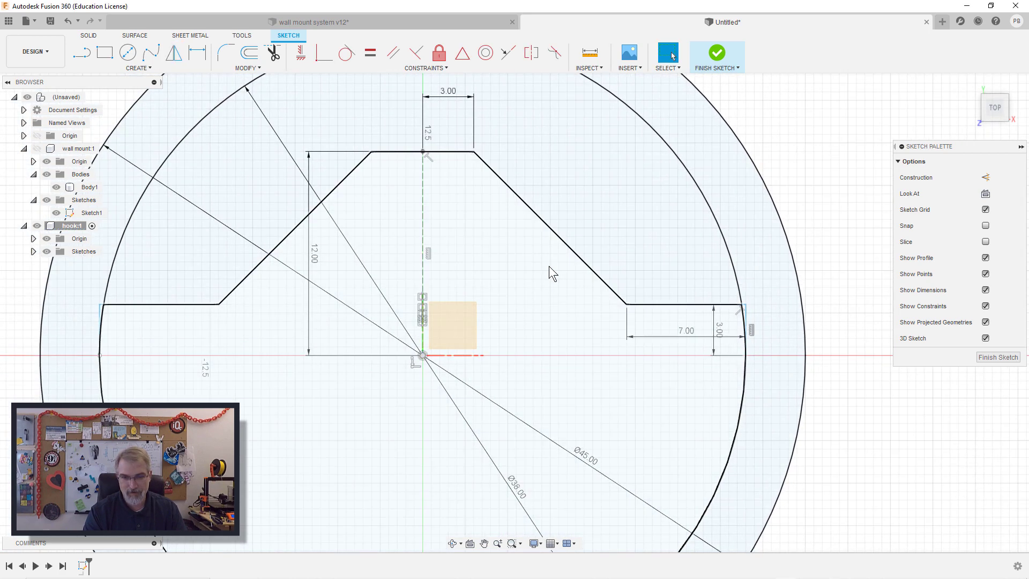
scroll(549, 265, down, 1)
scroll(584, 275, down, 1)
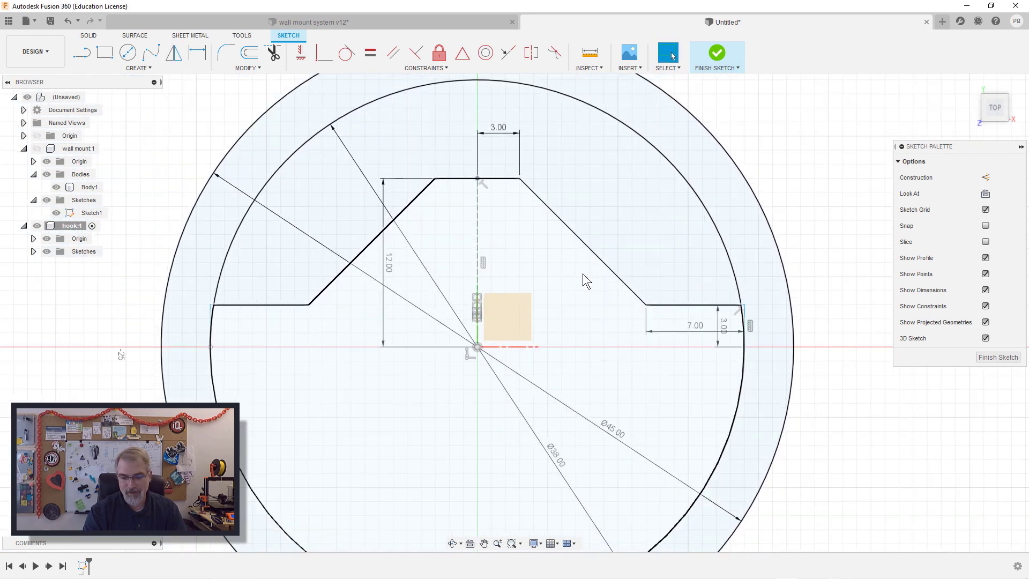
scroll(584, 275, down, 1)
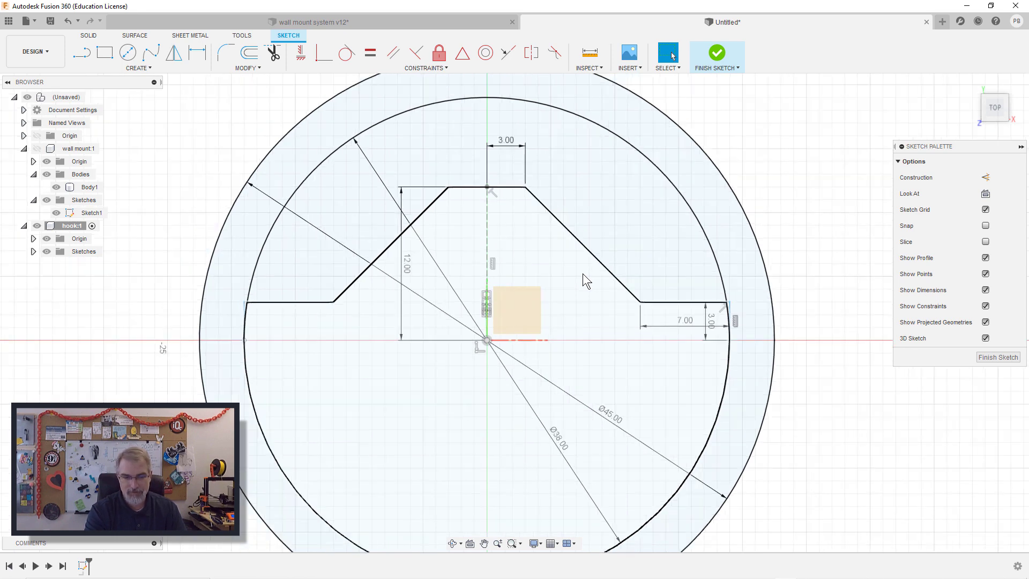
Trim away the inner circle's upper arc and the short arc remnants beside the 3 mm vertical lines on both sides
key(t)
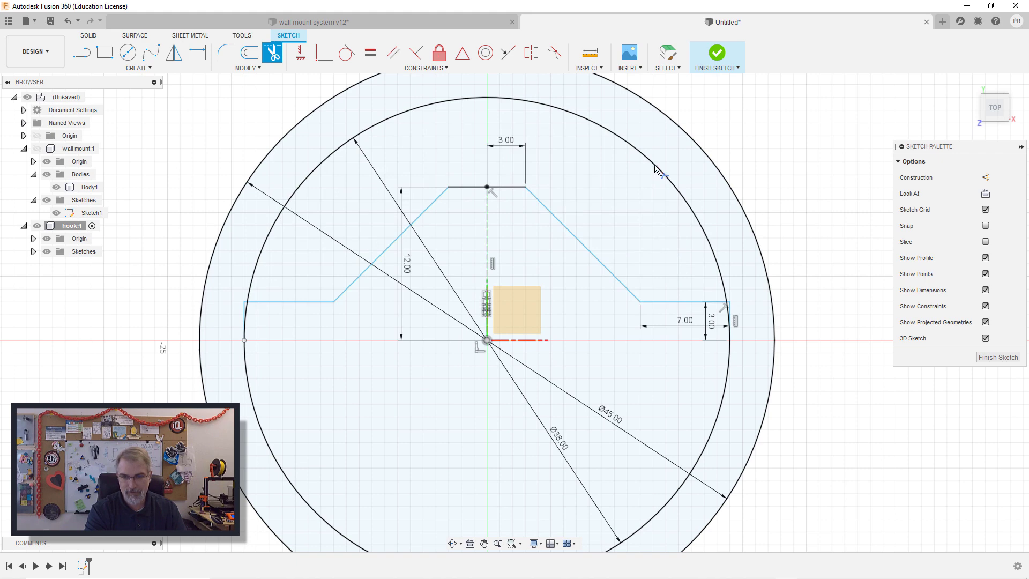
click(656, 169)
scroll(290, 301, up, 3)
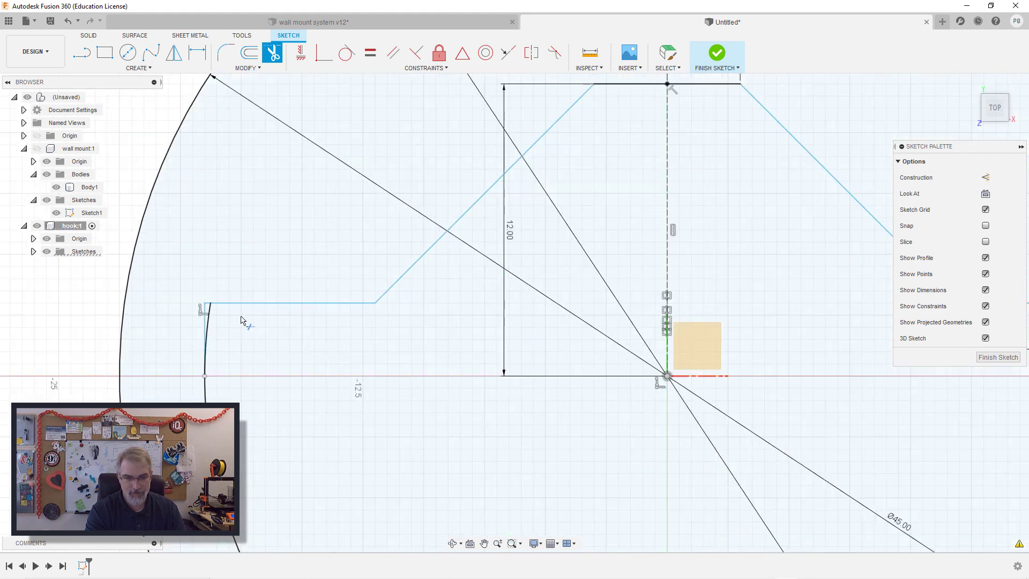
click(214, 320)
scroll(639, 347, down, 2)
middle_drag(643, 343, 375, 305)
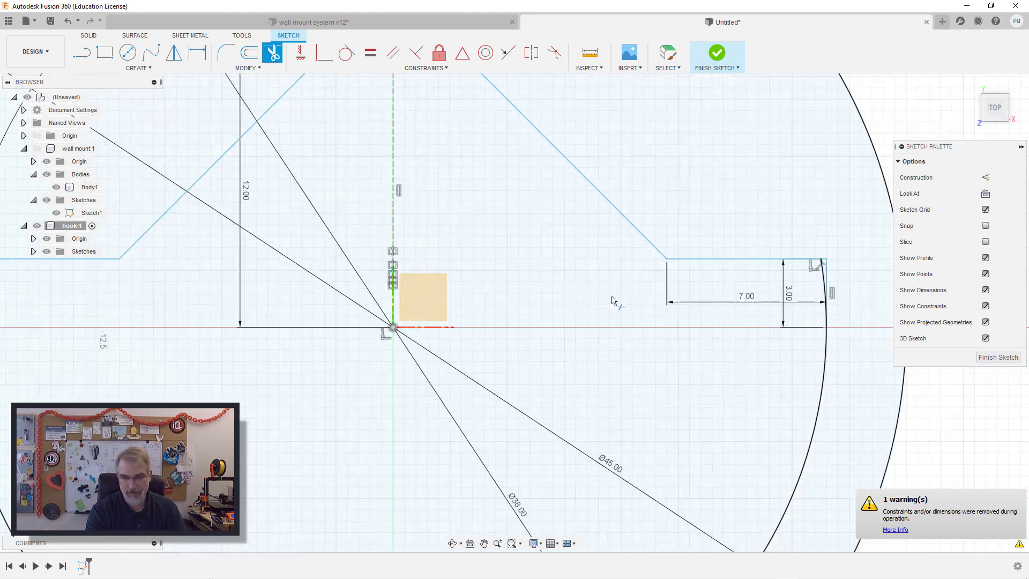
scroll(606, 304, up, 2)
scroll(656, 299, down, 5)
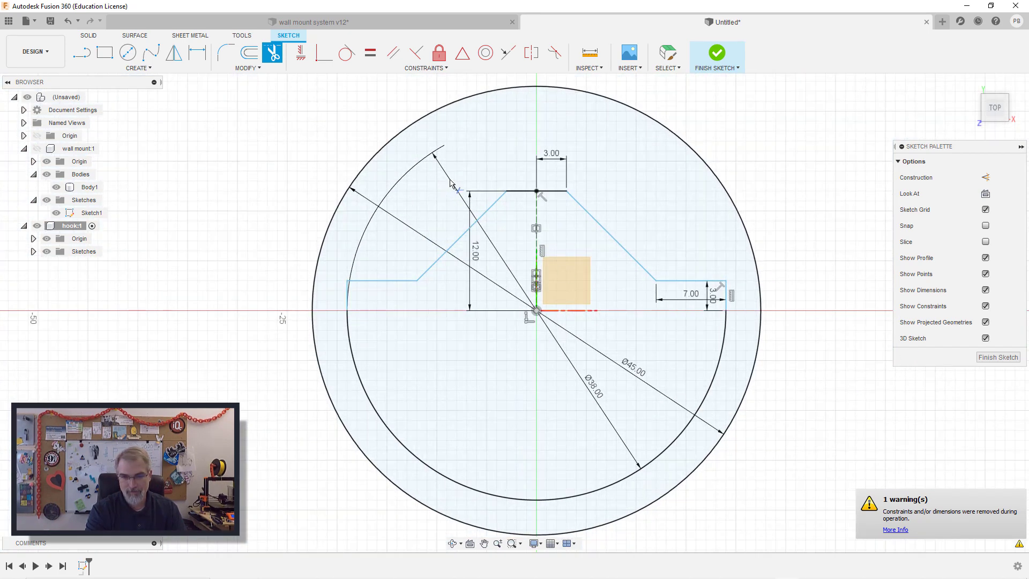
key(Escape)
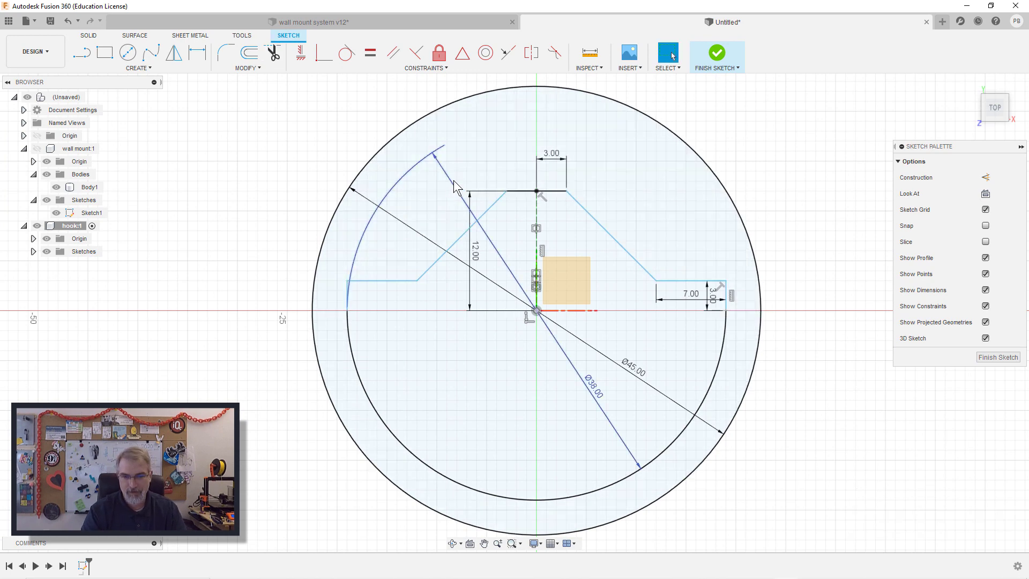
Reposition the 38 mm and 45 mm diameter dimensions so they lie close along the X axis
drag(454, 188, 397, 311)
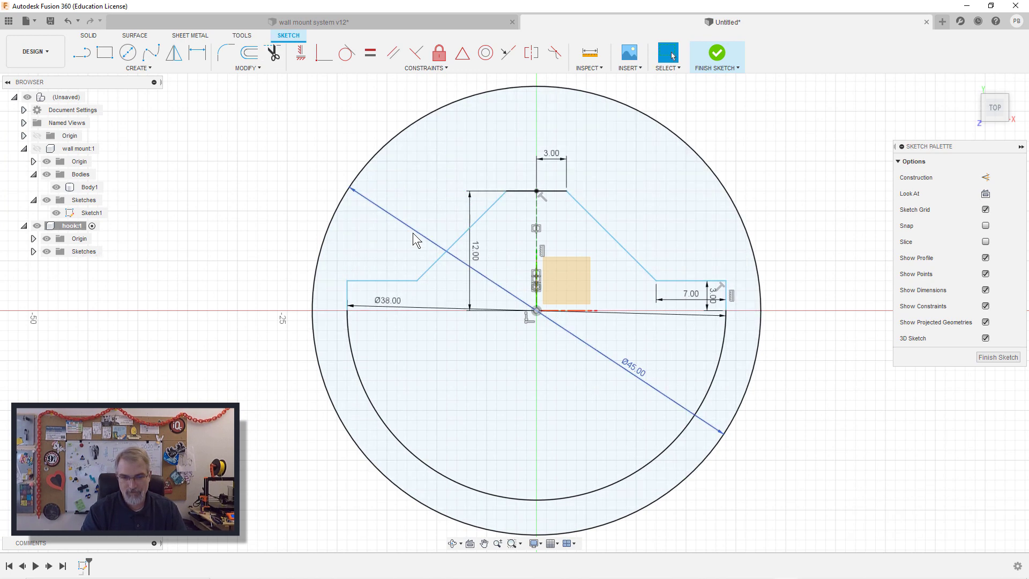
drag(418, 237, 372, 304)
scroll(376, 307, up, 1)
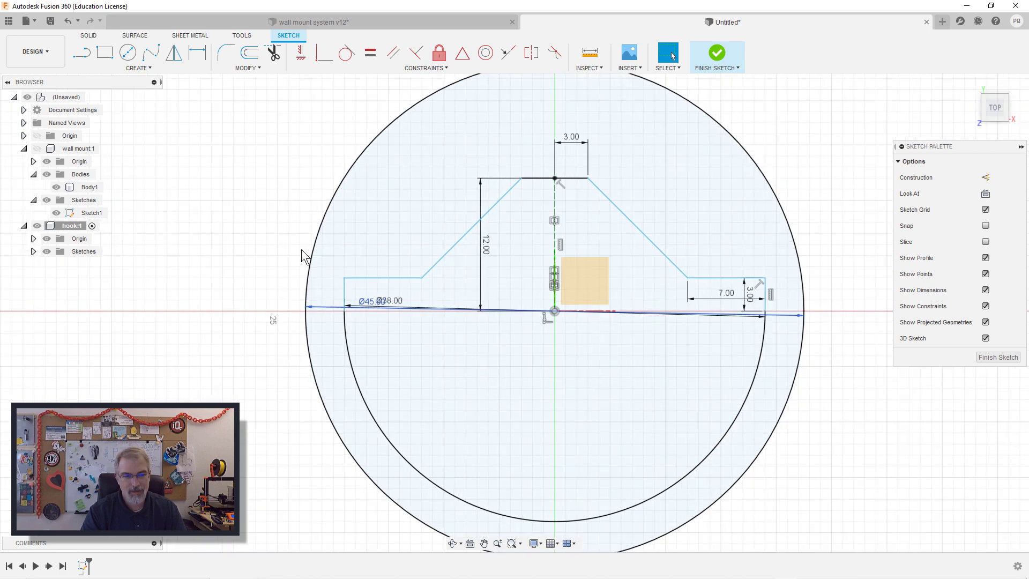
Show the wall mount component temporarily to compare its outline with the hook profile, and hide it again
click(37, 150)
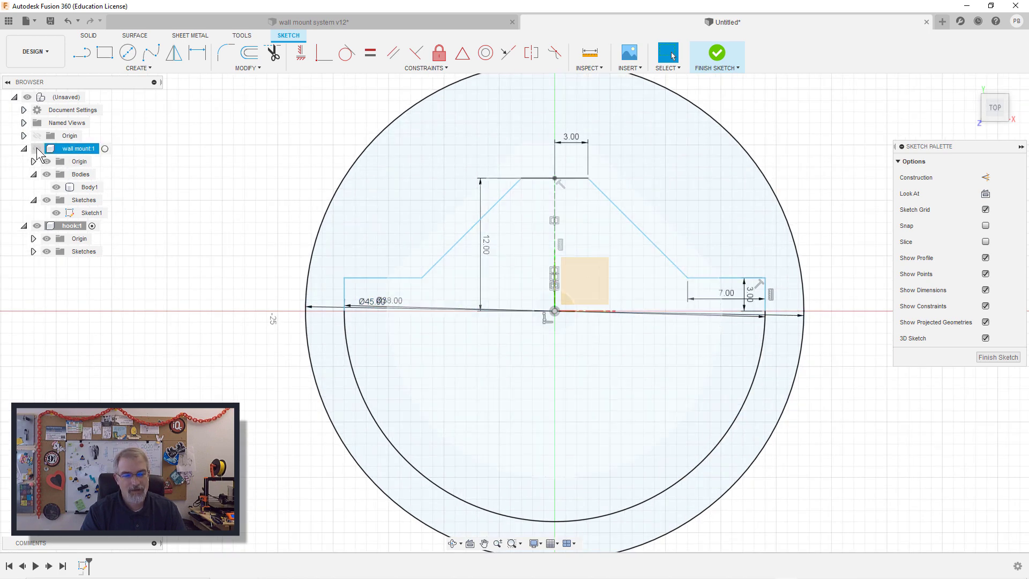
click(37, 150)
scroll(581, 252, up, 1)
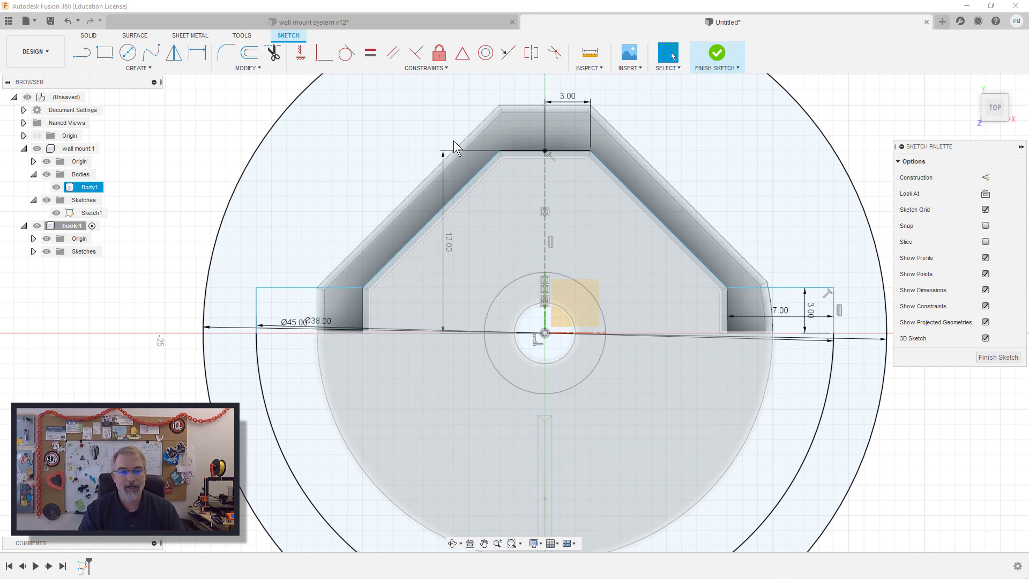
click(37, 148)
scroll(262, 243, down, 4)
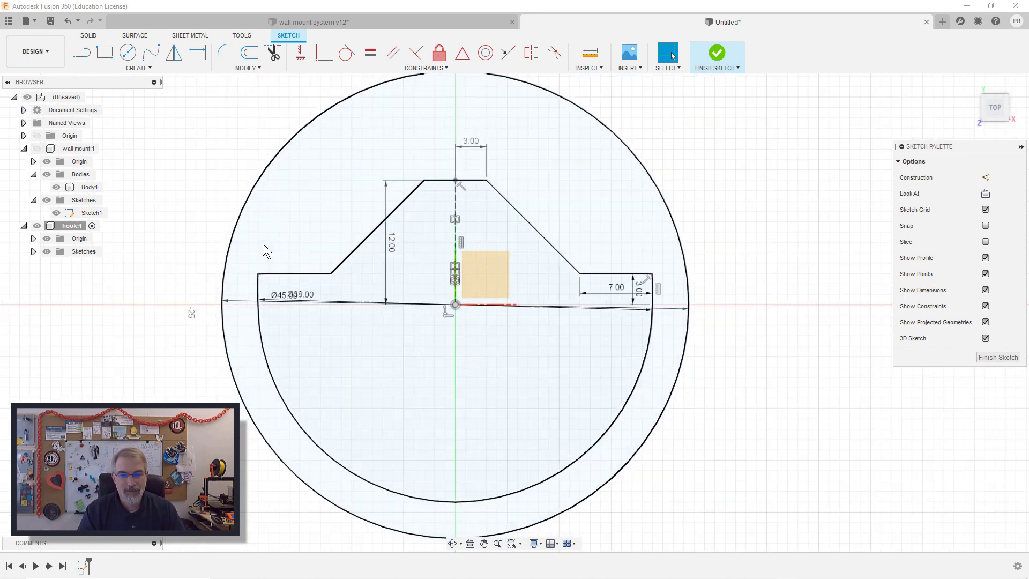
Finish the sketch and extrude the outer hook profile around the cutout 2.8 mm upward as a new body
click(717, 52)
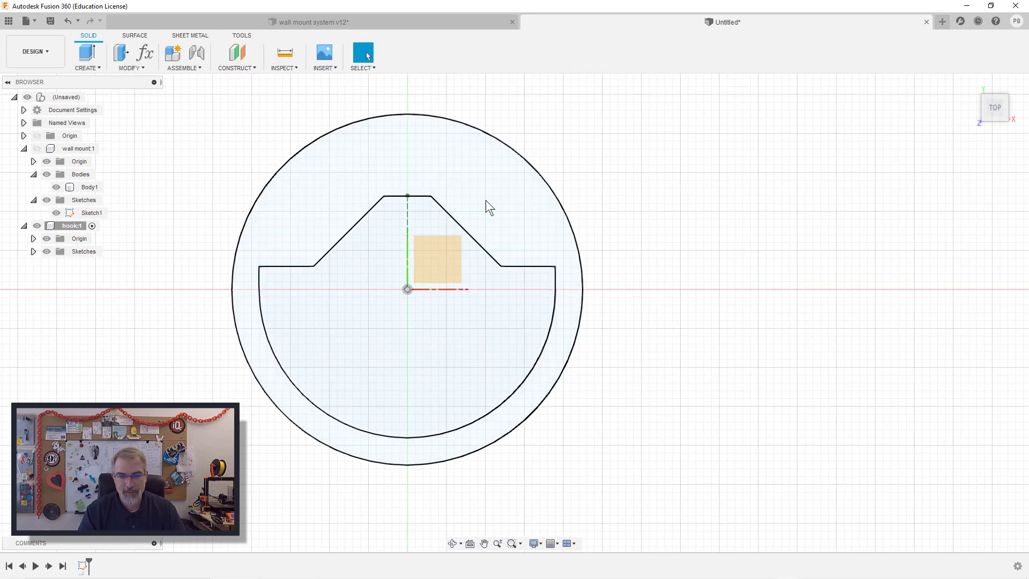
click(487, 201)
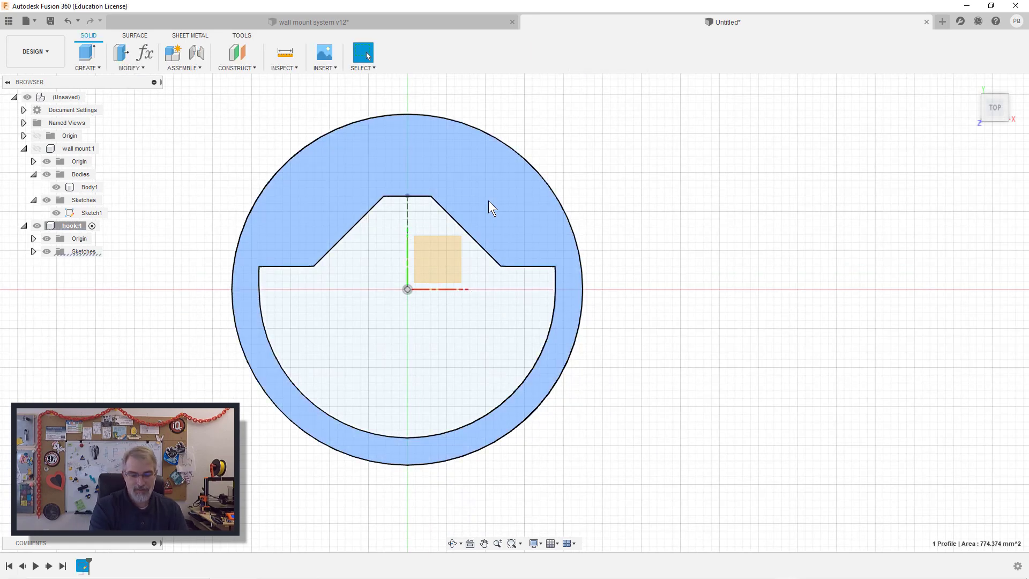
key(e)
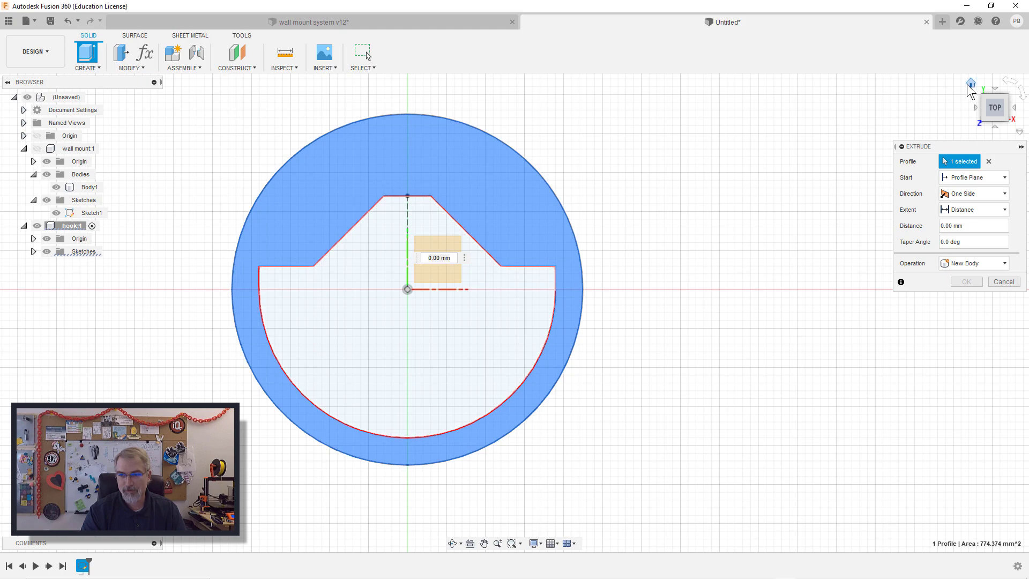
click(970, 84)
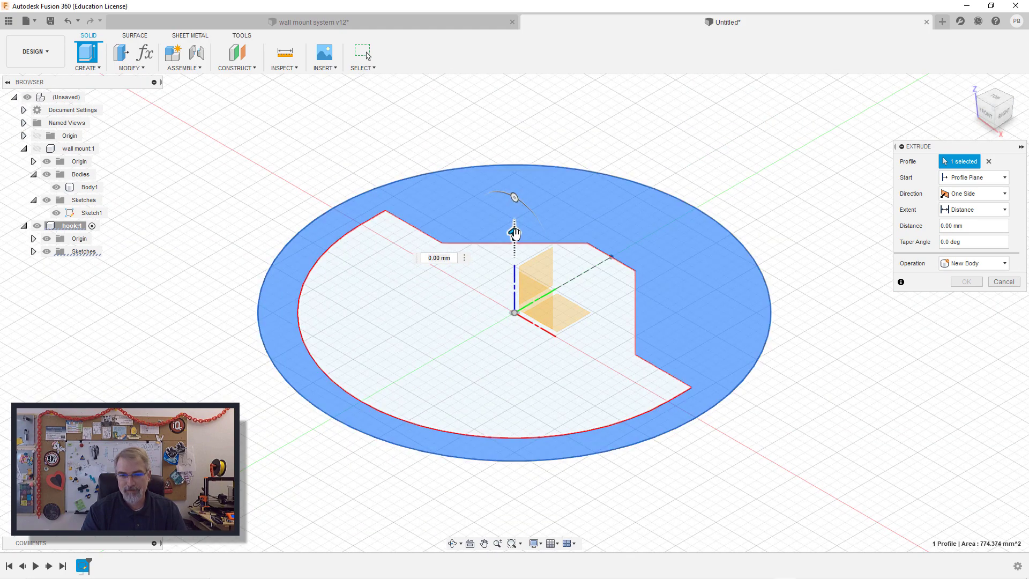
drag(514, 230, 519, 213)
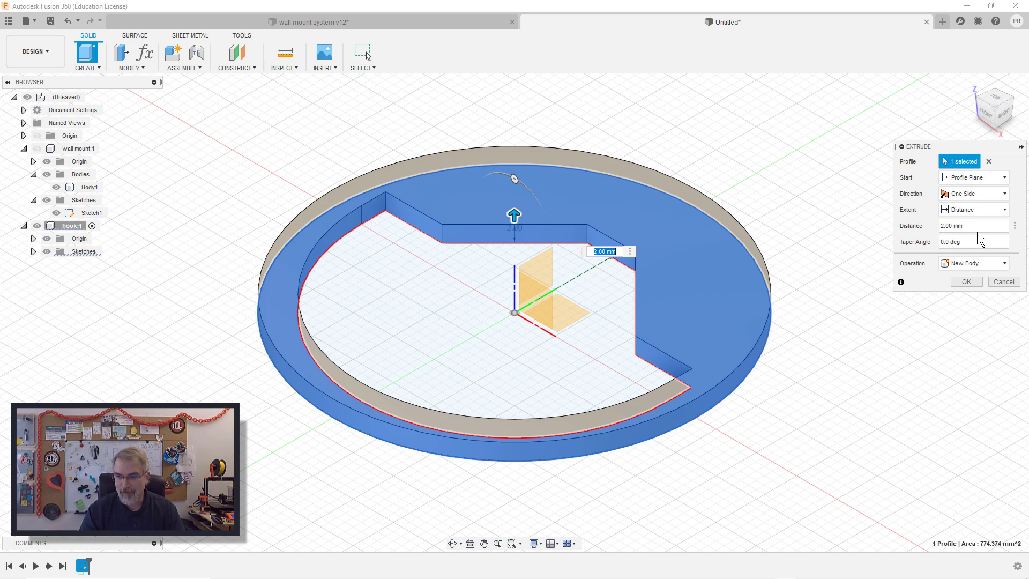
double_click(955, 227)
text(.8)
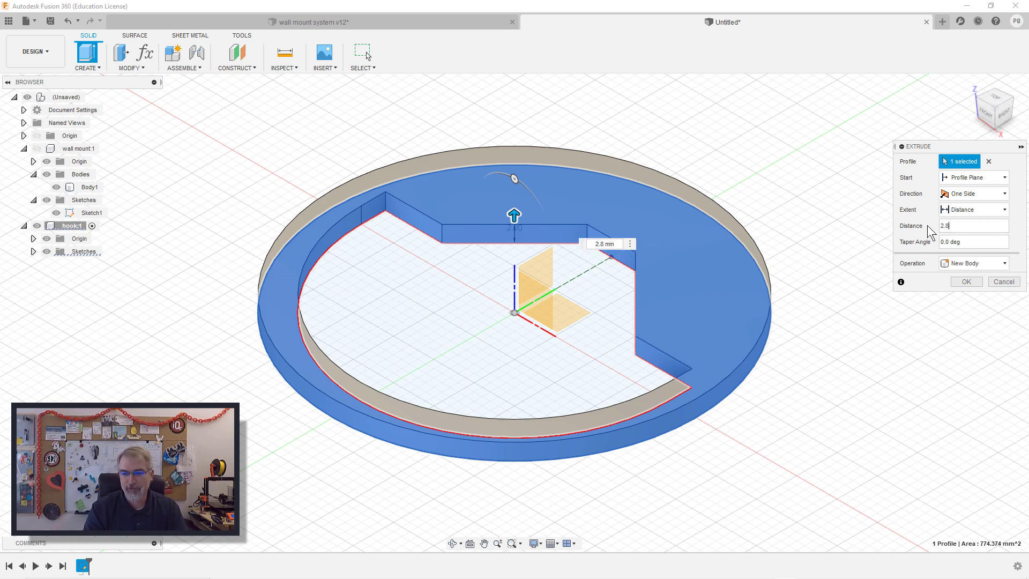
key(Return)
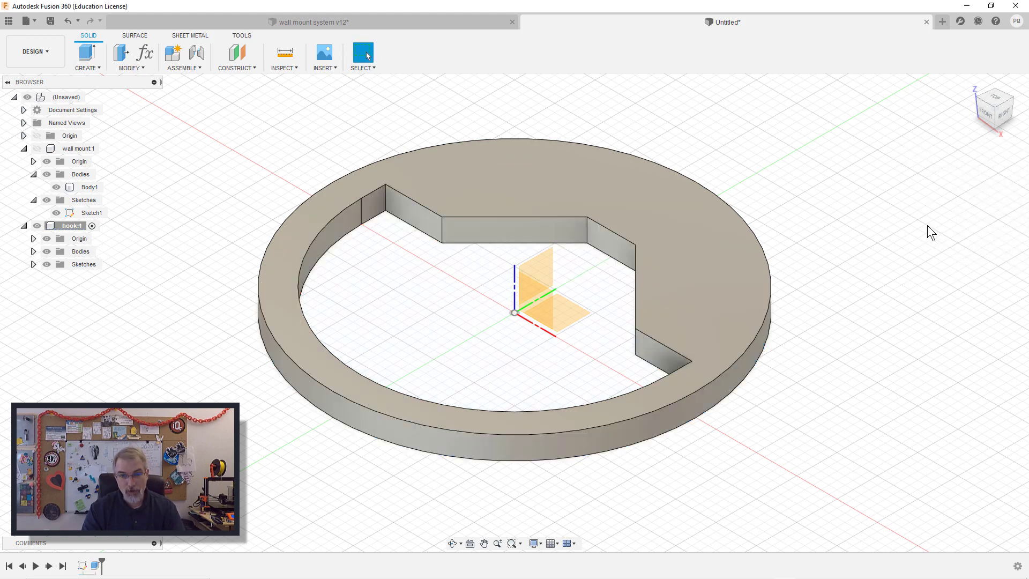
Sketch a circle on the plate's top face, centred on the origin and reaching the cutout's round edge, and finish the sketch
click(706, 272)
right_click(705, 271)
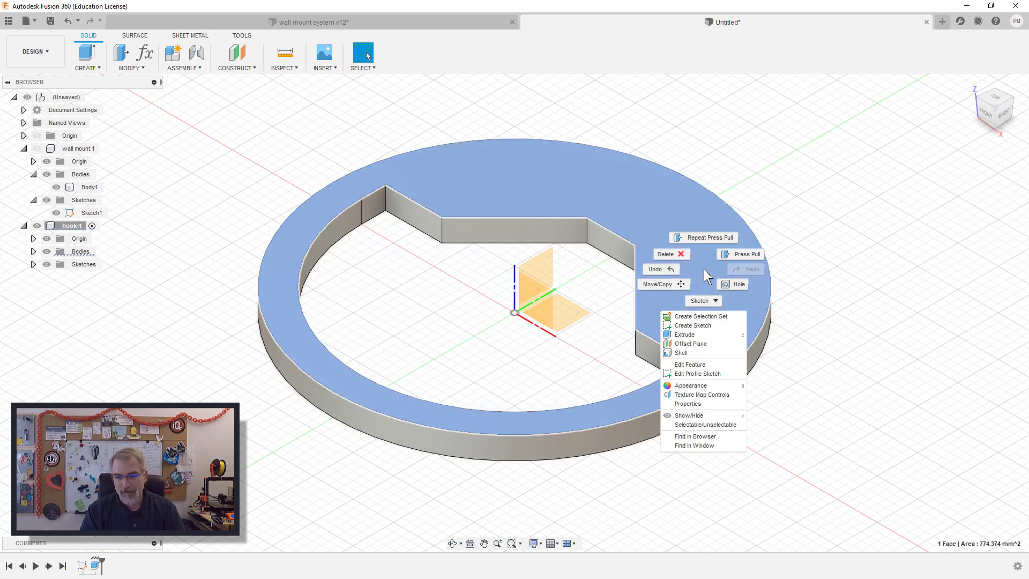
click(707, 325)
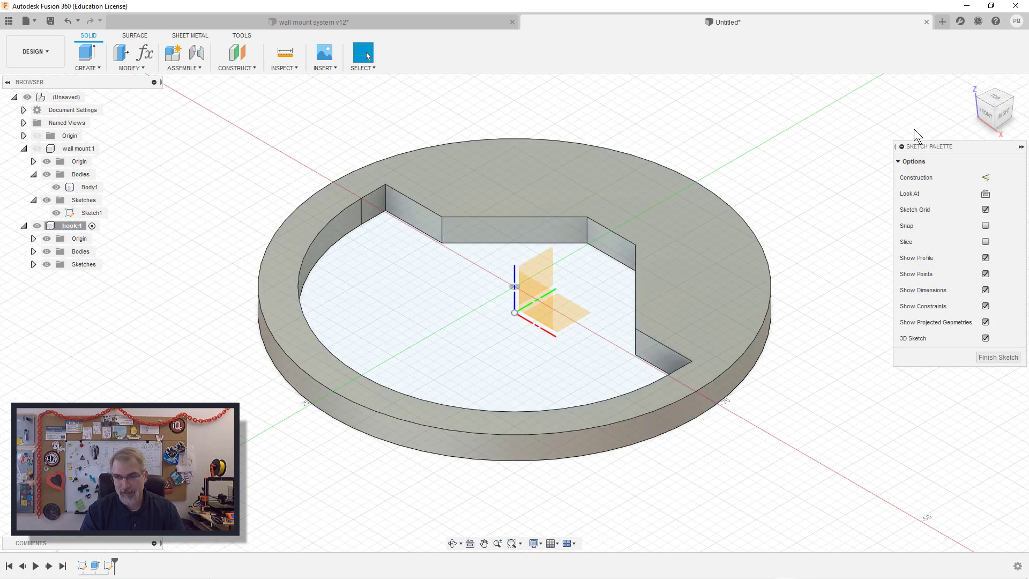
click(993, 100)
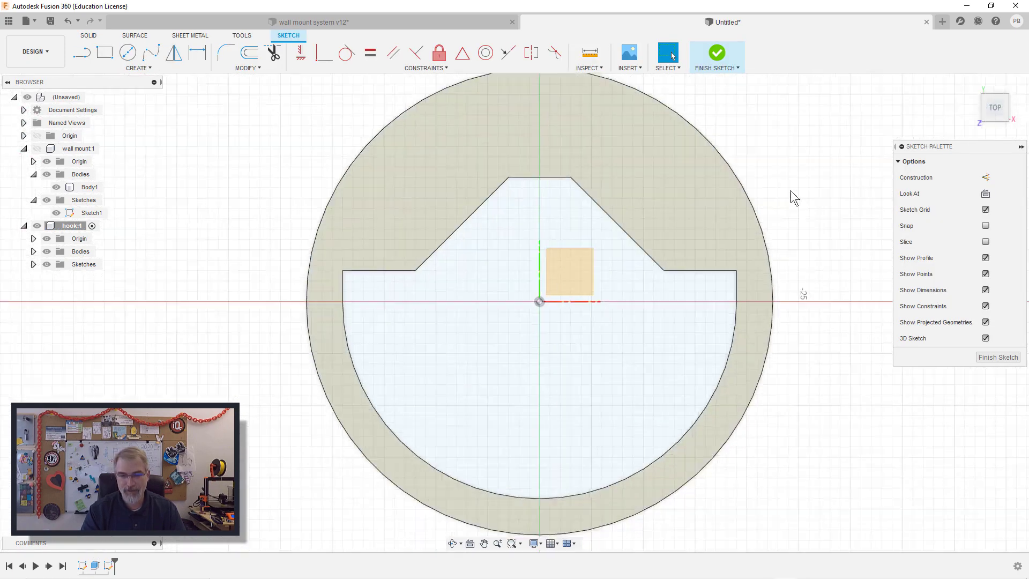
scroll(790, 191, down, 2)
key(s)
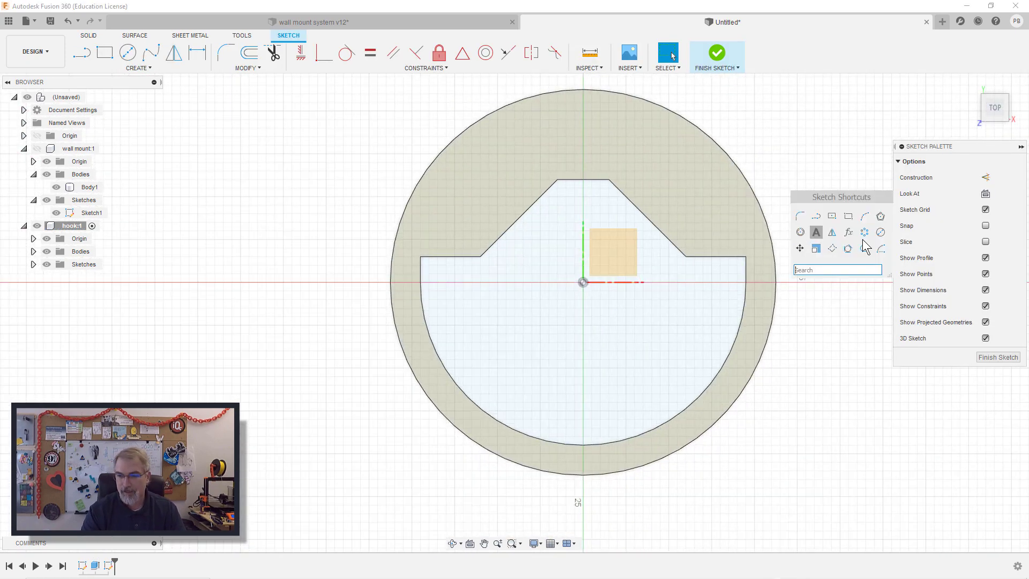
click(879, 232)
click(583, 282)
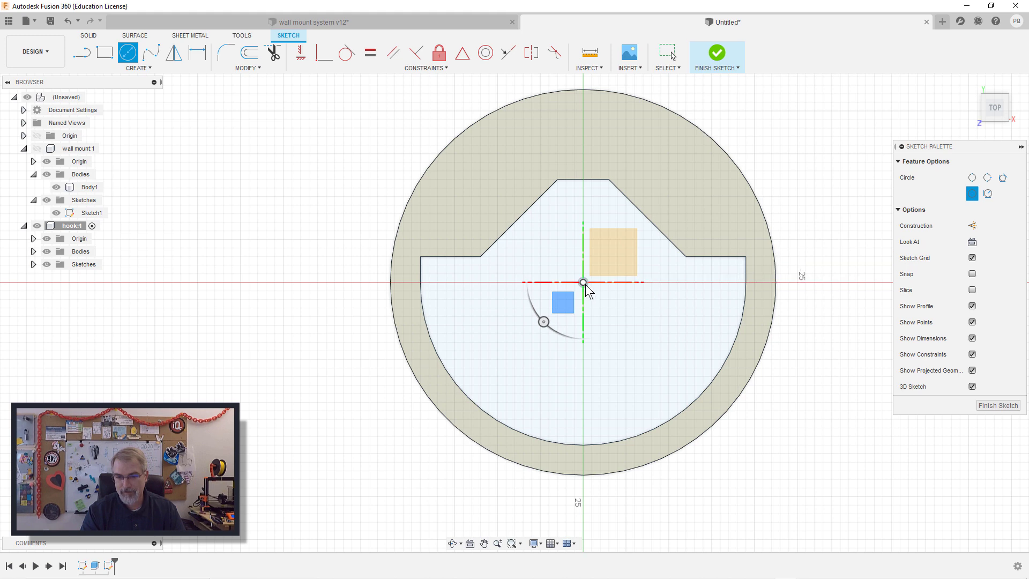
click(747, 269)
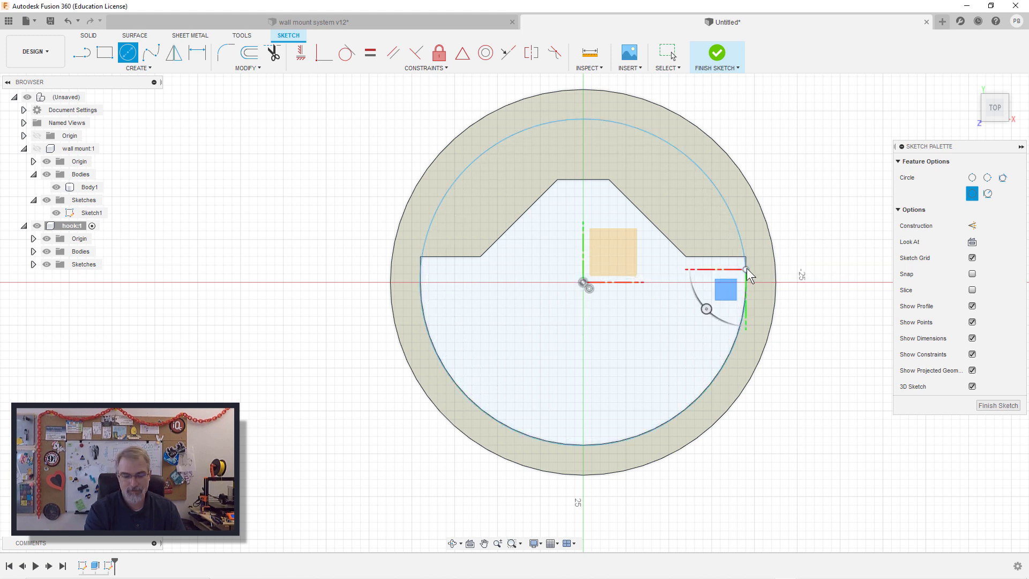
click(989, 405)
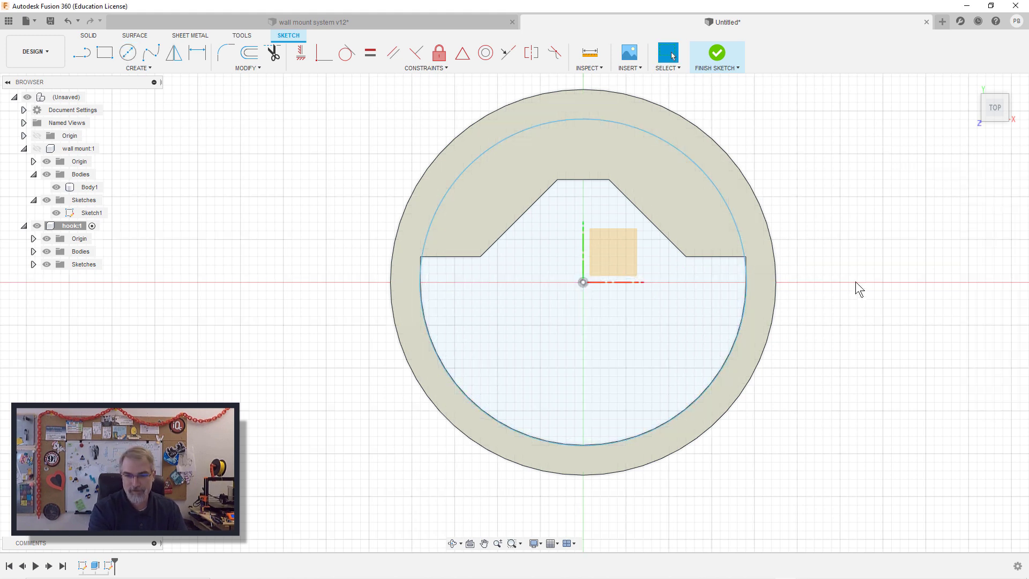
Extrude the outer ring profile 3 mm upward from the plate's top face
click(765, 253)
key(e)
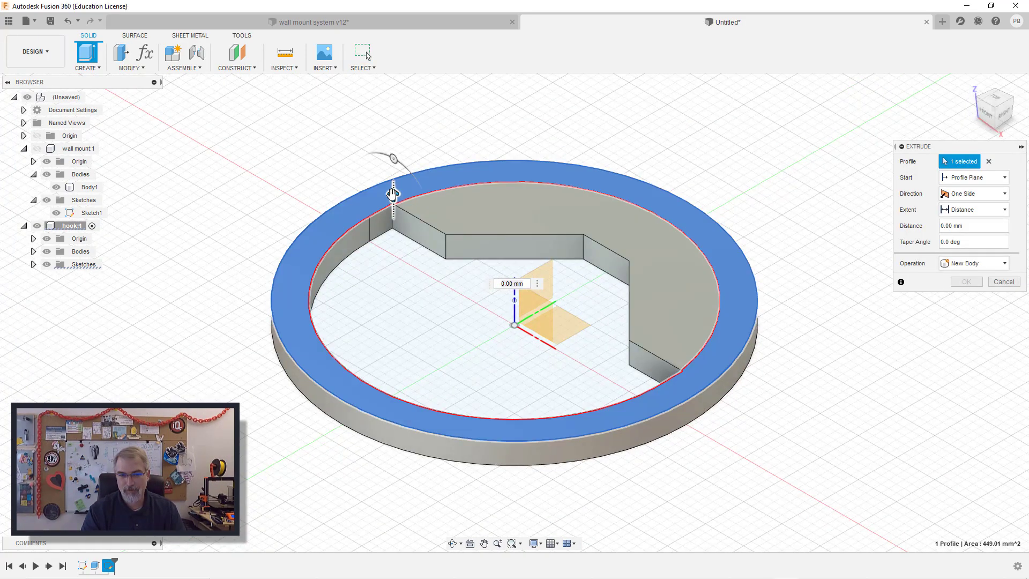
text(3)
key(Return)
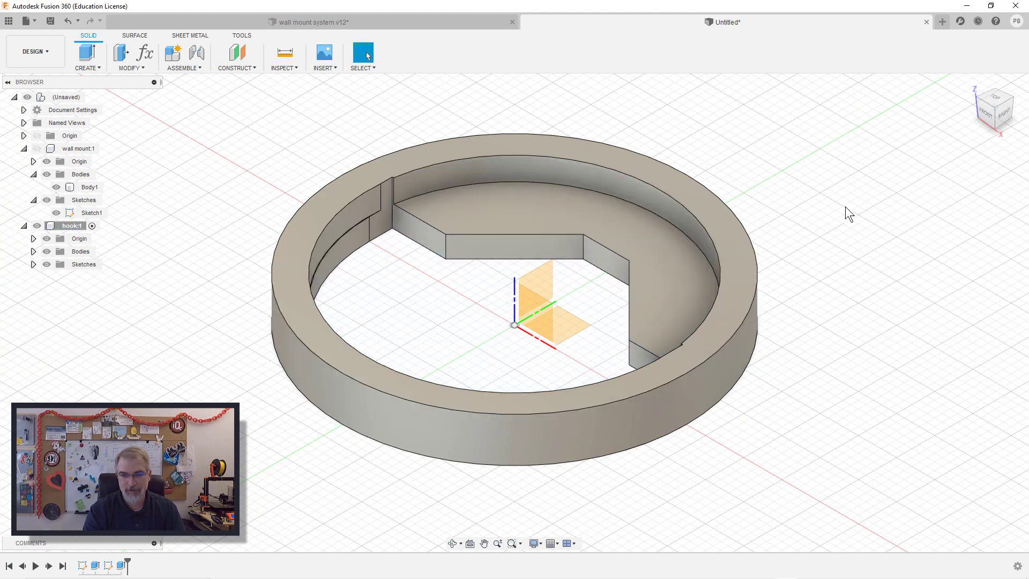
Start a sketch on the ring's top face and extrude its ring and inner profiles 2 mm upward, joined to the body
click(739, 247)
right_click(738, 246)
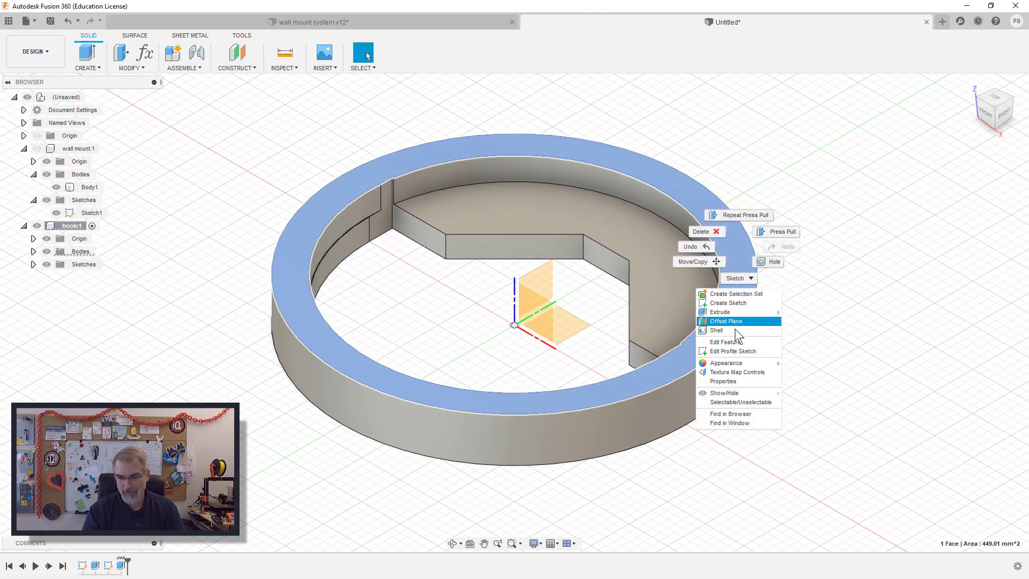
click(737, 301)
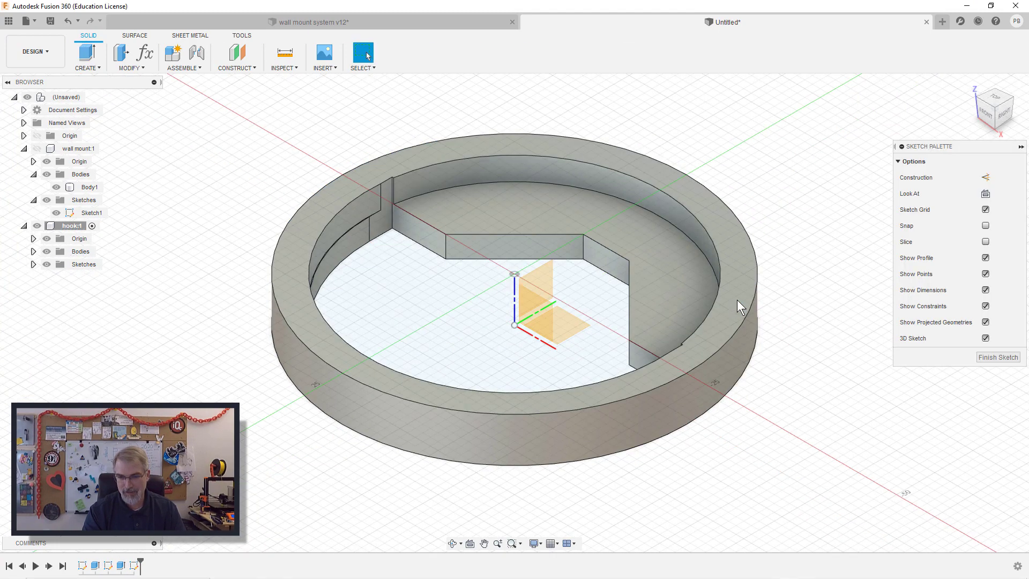
click(737, 300)
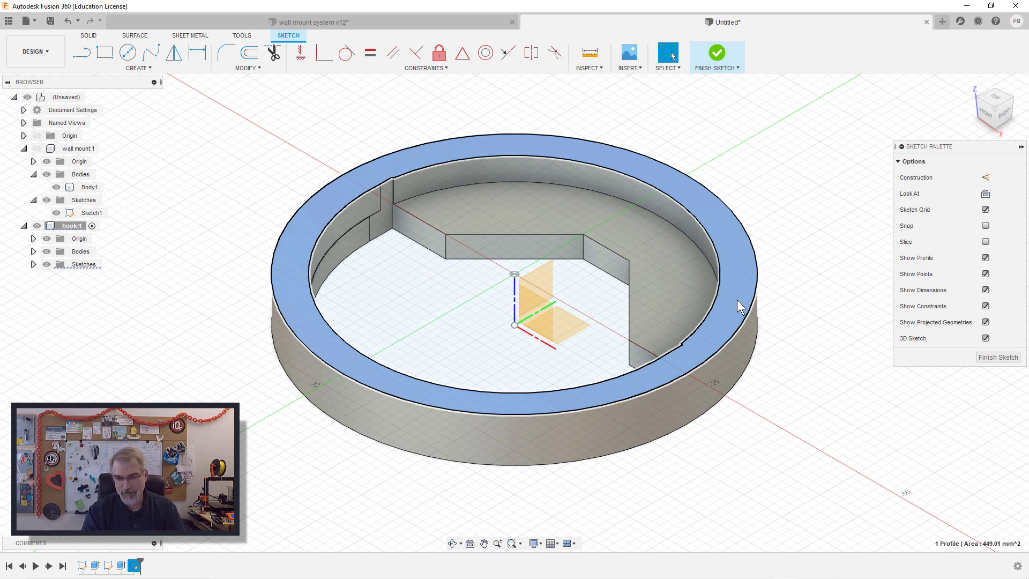
click(690, 279)
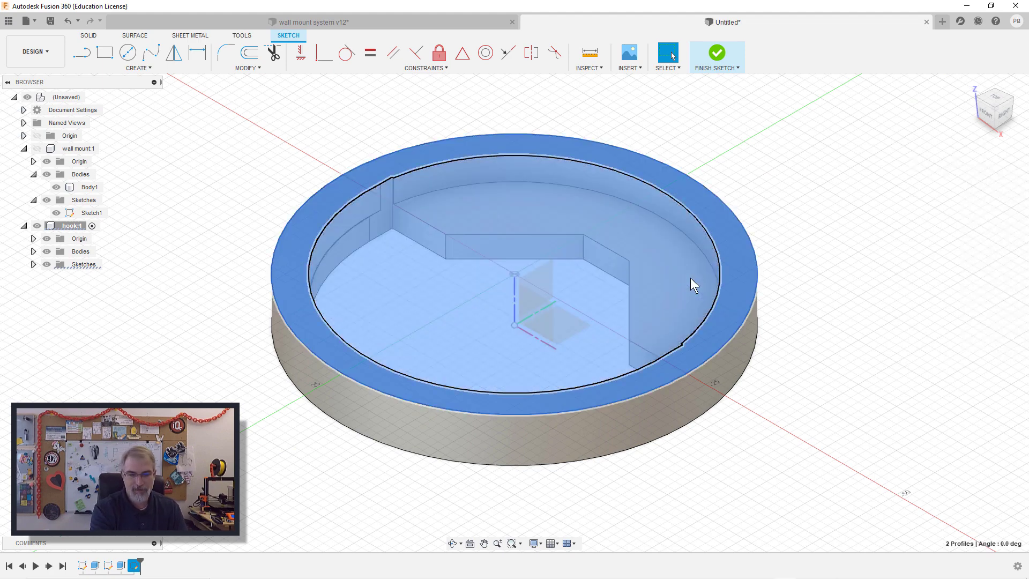
key(e)
drag(501, 271, 502, 252)
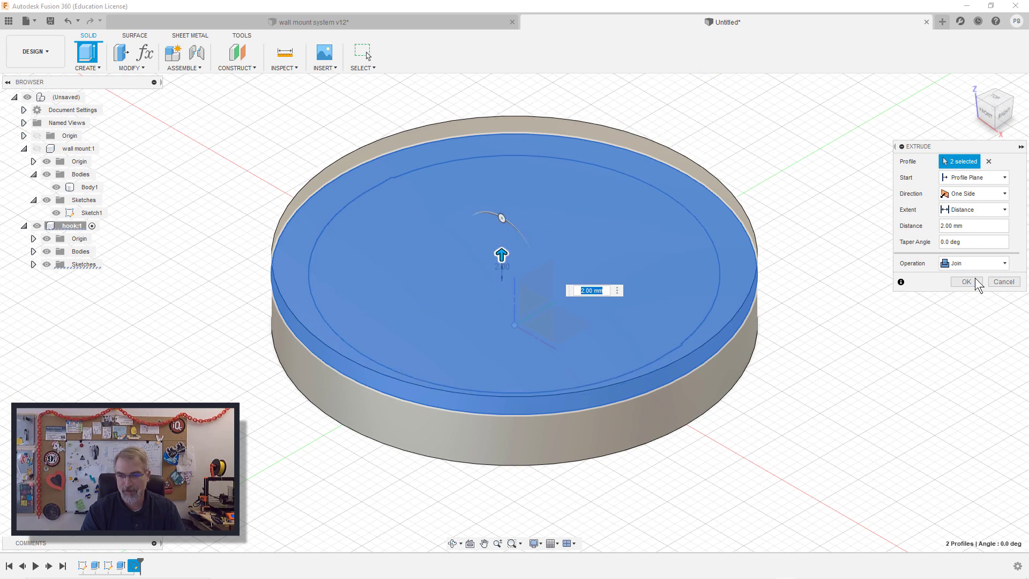
click(966, 282)
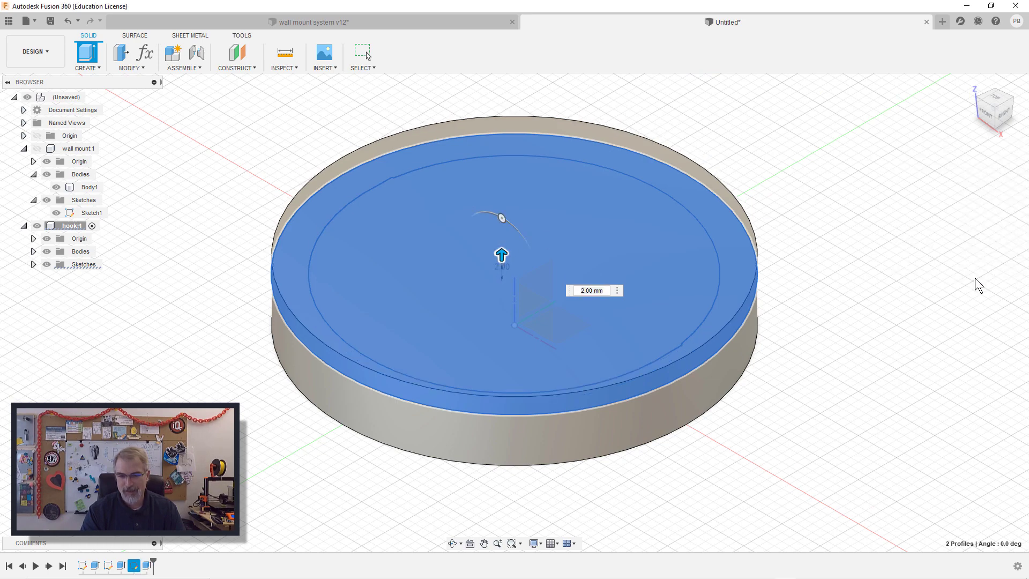
Start a sketch on the disc's top face, draw a centre rectangle on the vertical axis below the origin, and finish the sketch
right_click(638, 248)
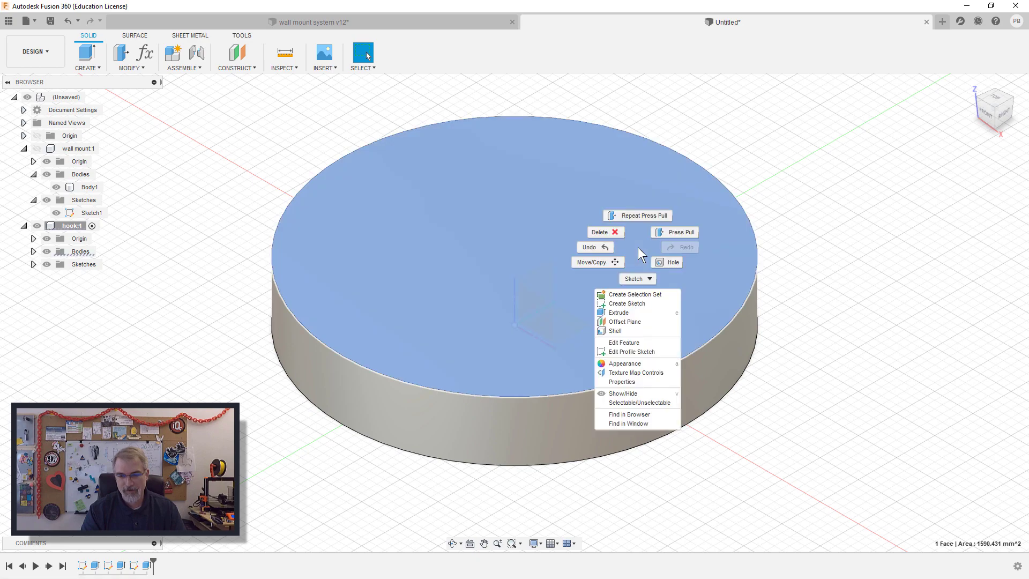
click(638, 305)
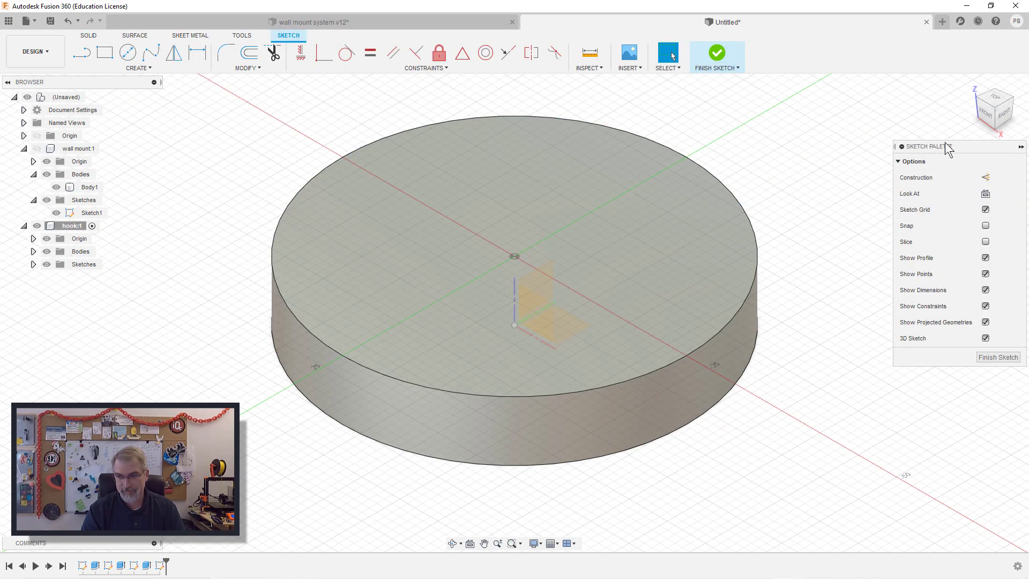
scroll(693, 217, down, 2)
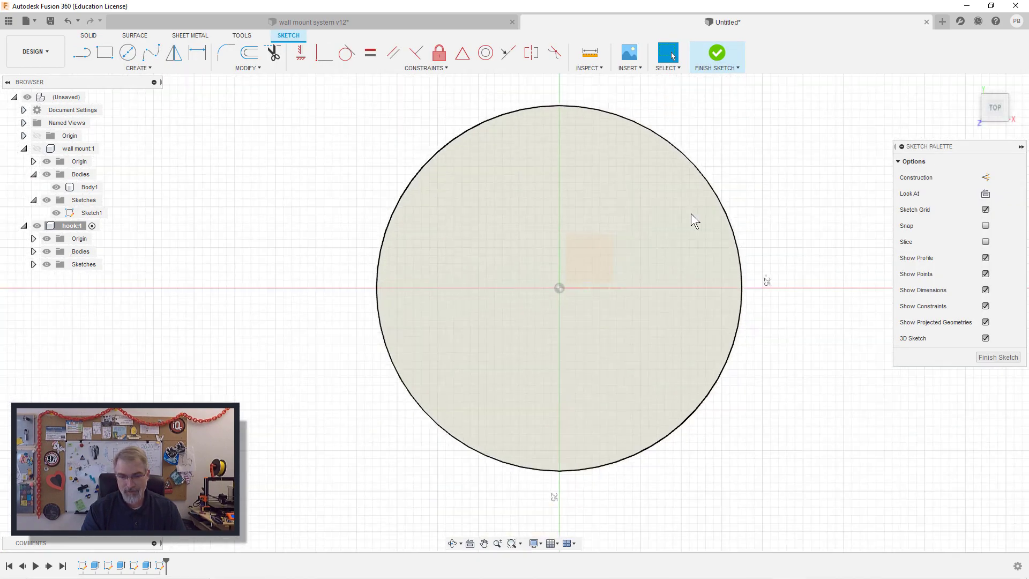
key(s)
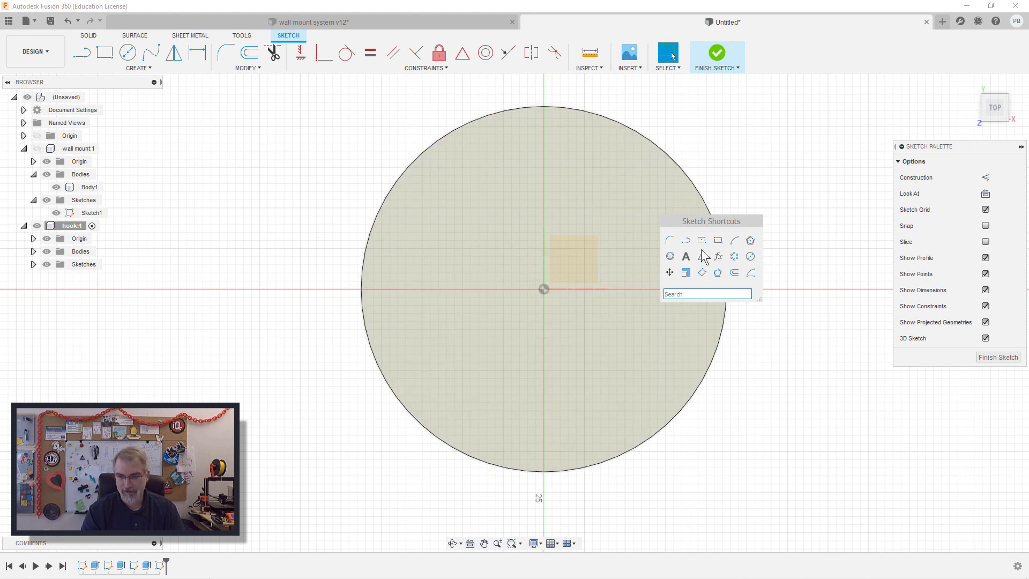
click(702, 240)
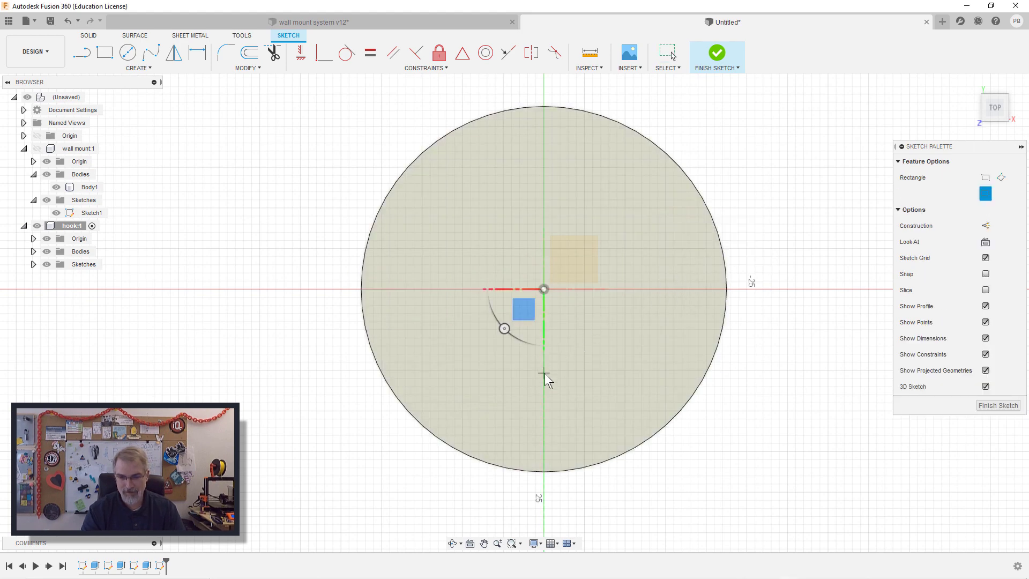
click(543, 373)
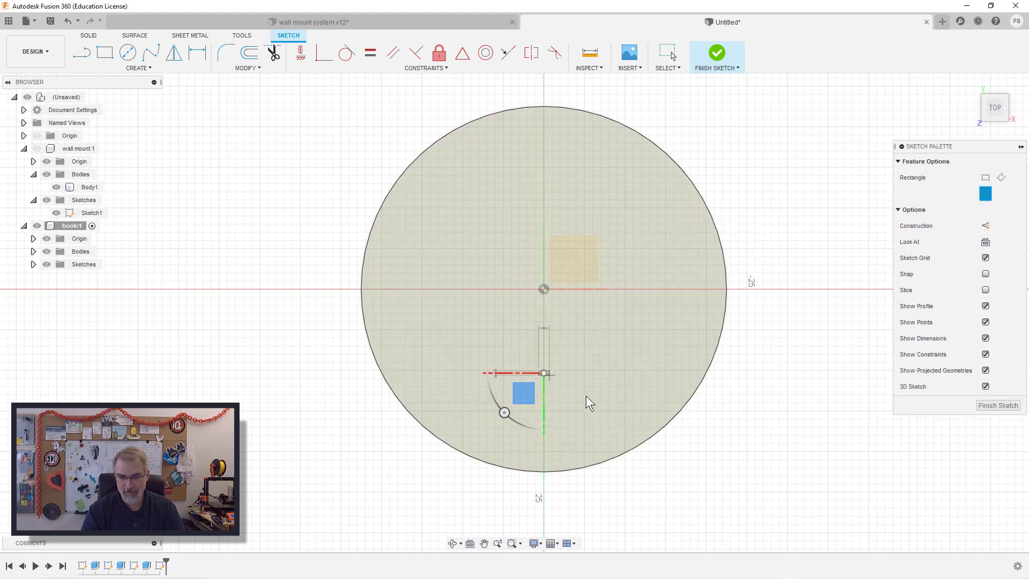
click(591, 441)
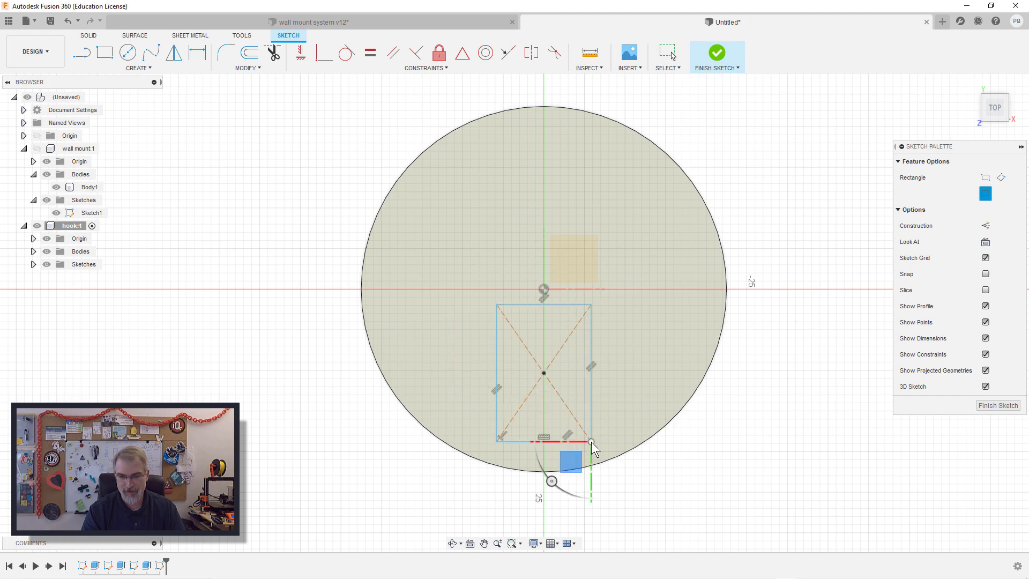
click(995, 406)
Create a construction plane offset upward from the XY plane, well above the disc
click(970, 83)
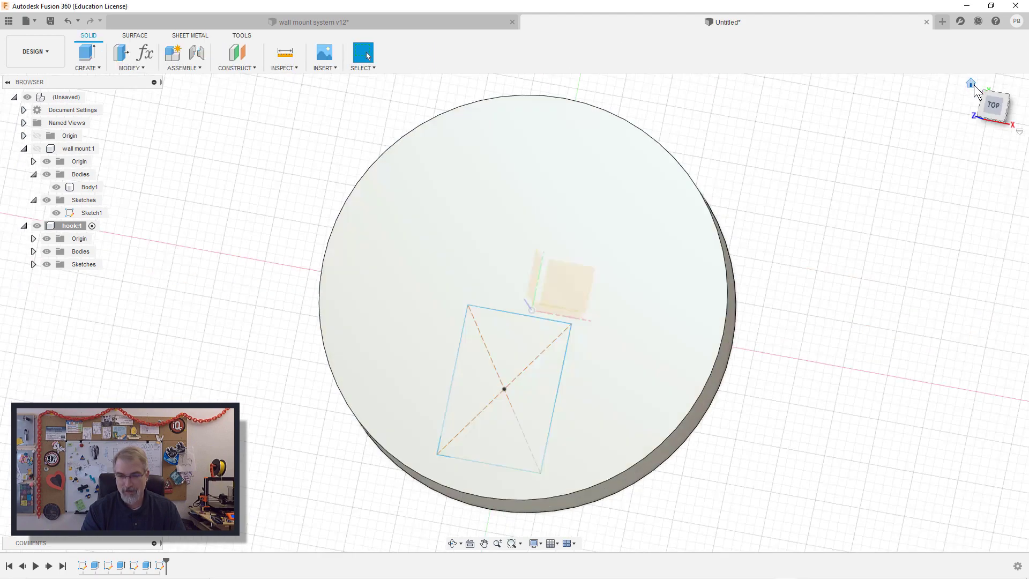
scroll(794, 193, down, 5)
middle_drag(794, 193, 584, 263)
scroll(584, 263, down, 2)
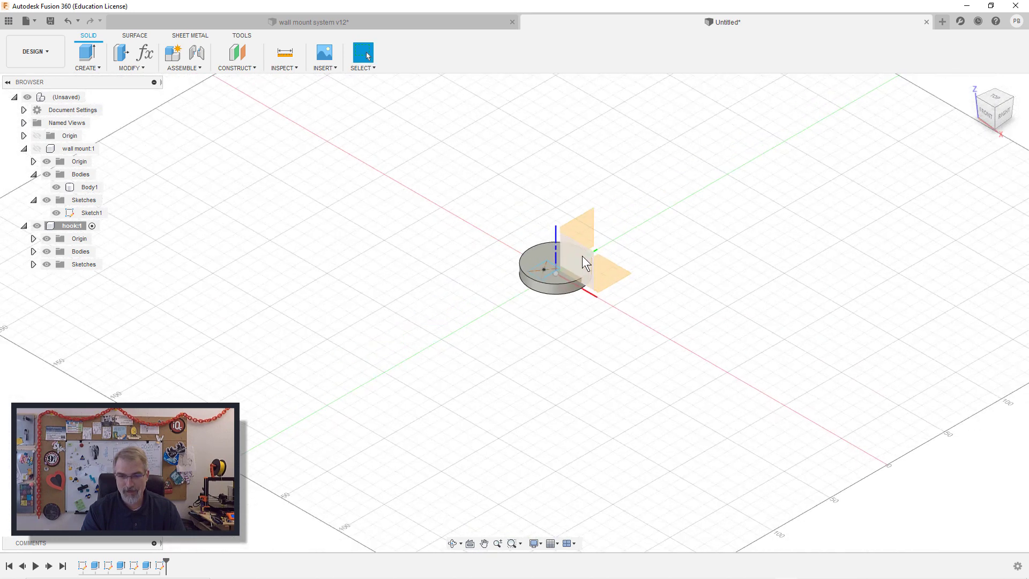
right_click(611, 271)
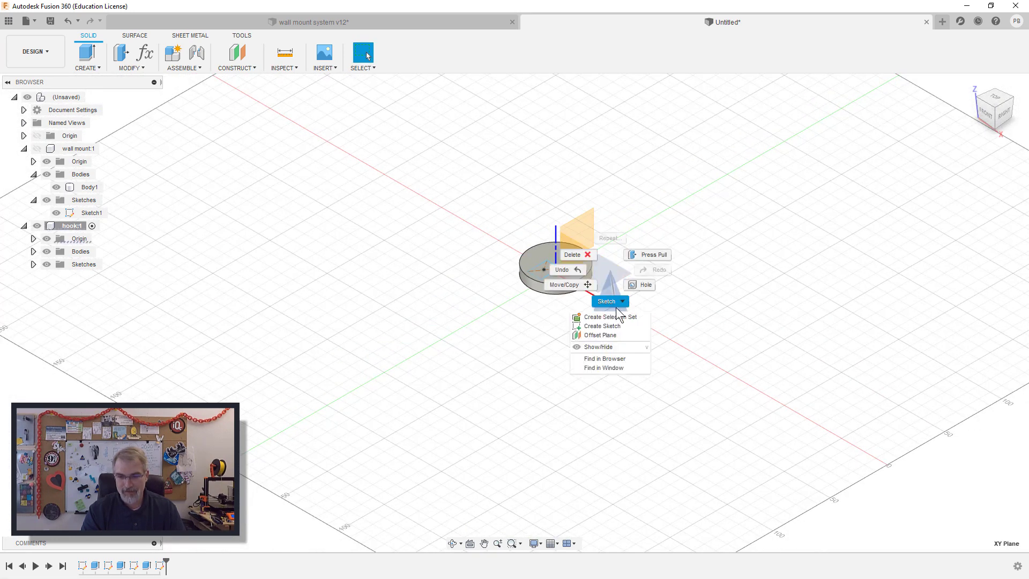
click(619, 334)
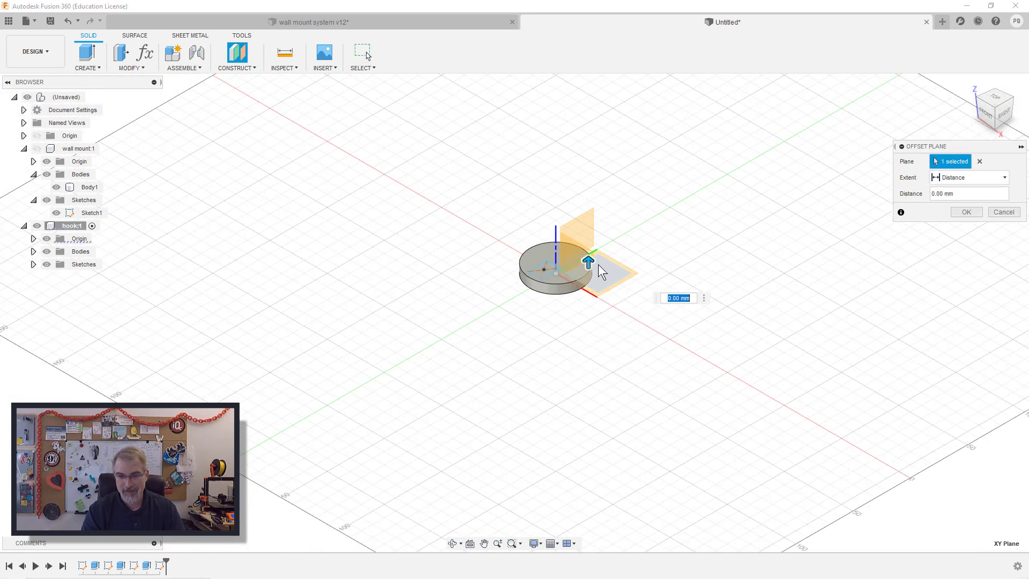
drag(589, 260, 595, 189)
key(Return)
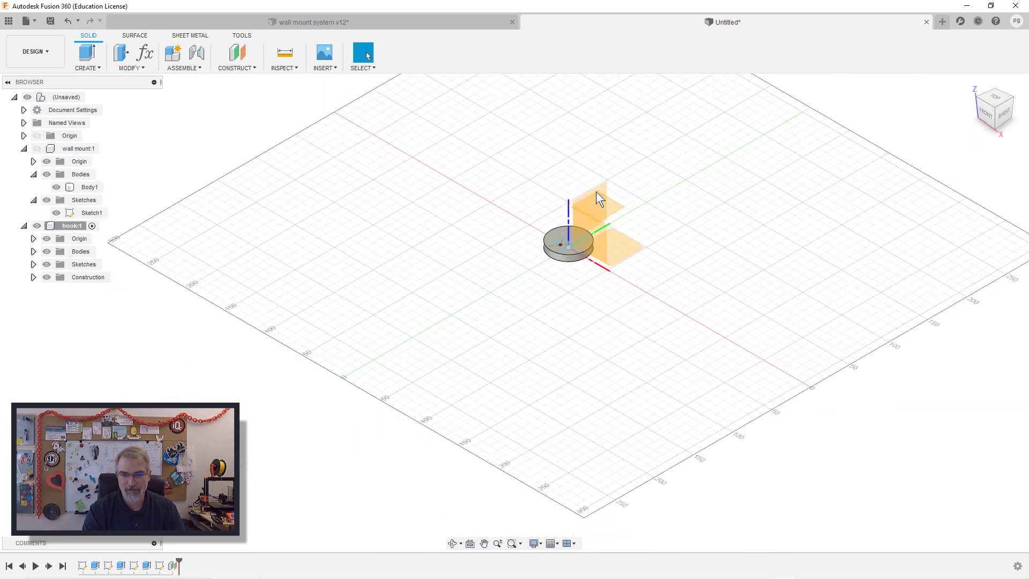
Sketch a centre rectangle about 3 x 4.5 mm on the offset plane, on the vertical axis beyond the disc's rear edge, and finish the sketch
scroll(597, 192, up, 3)
scroll(595, 191, up, 2)
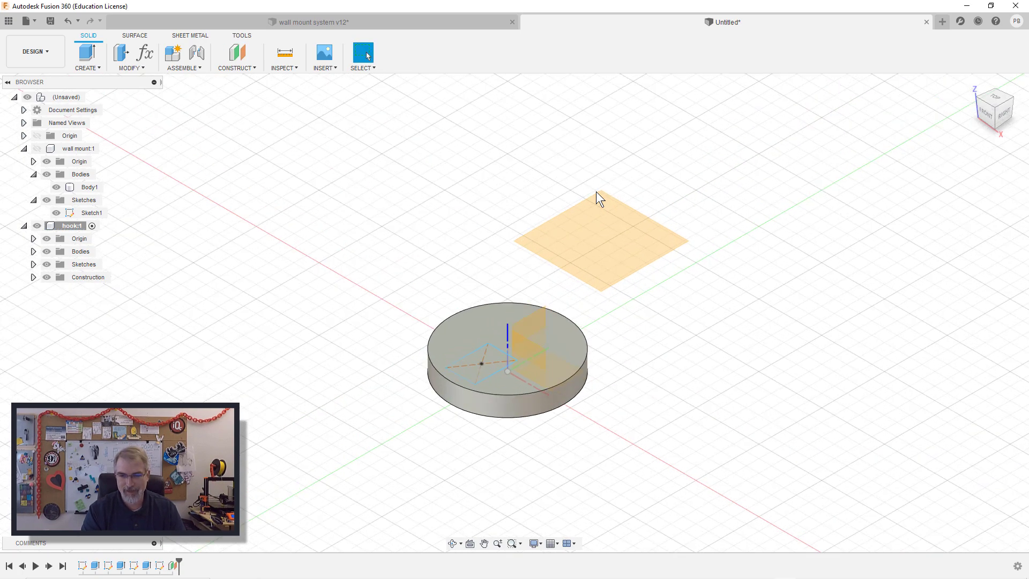
right_click(599, 248)
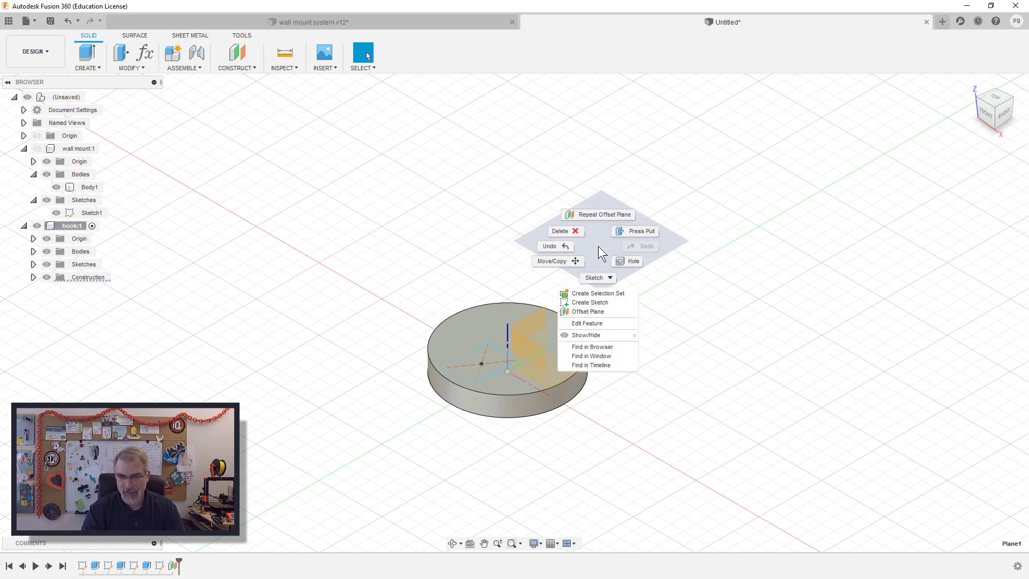
click(596, 302)
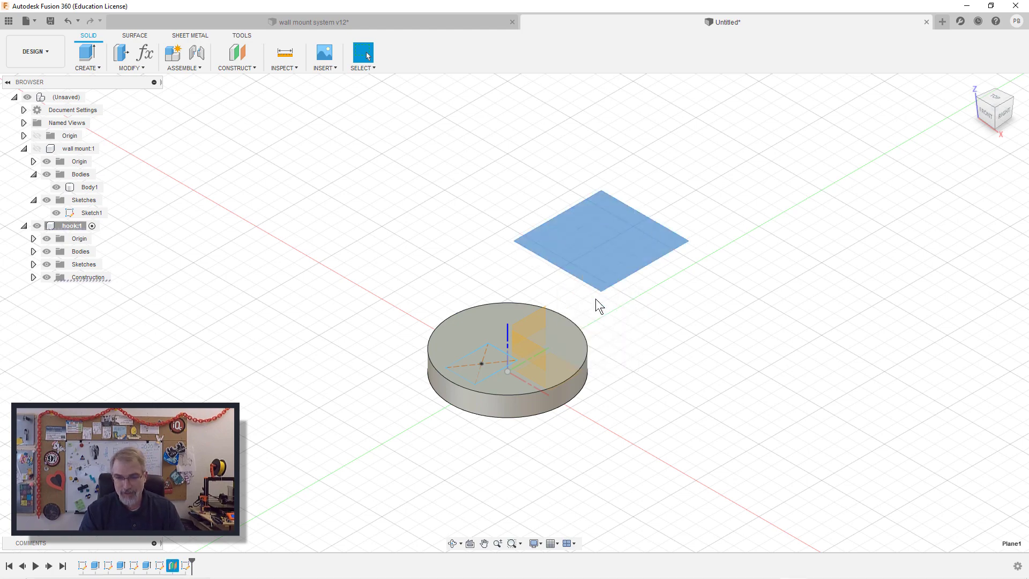
click(993, 95)
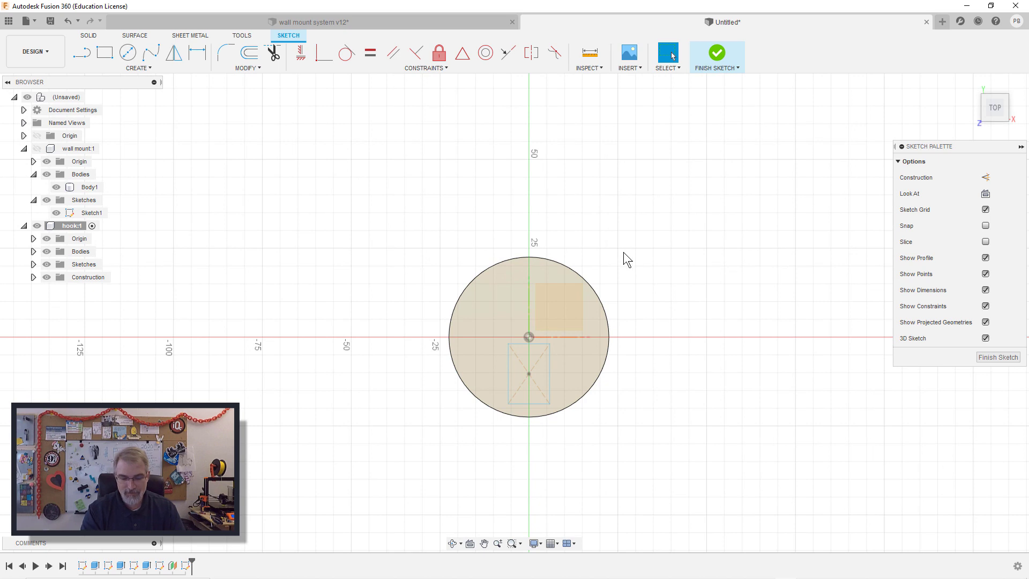
key(s)
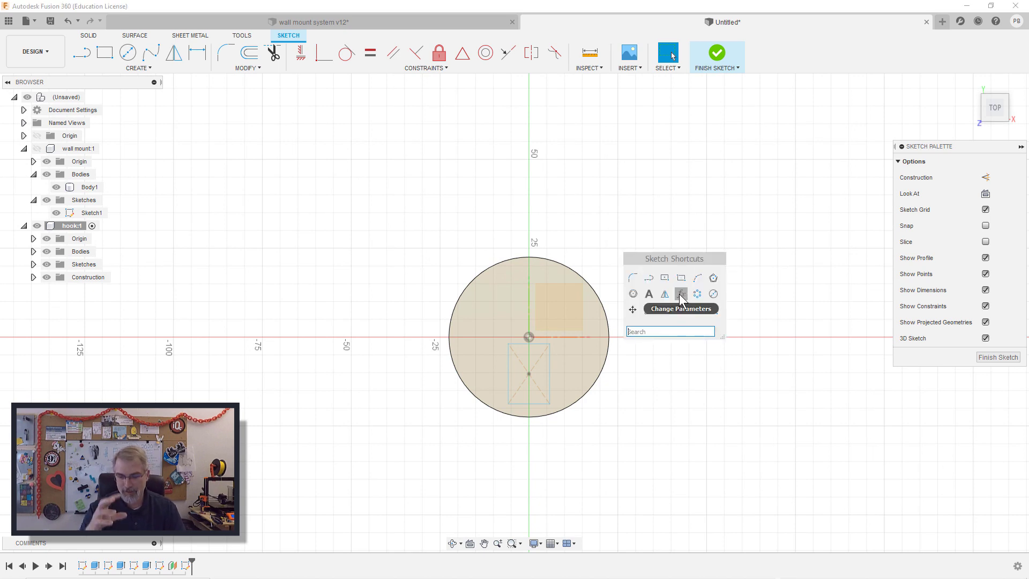
click(664, 277)
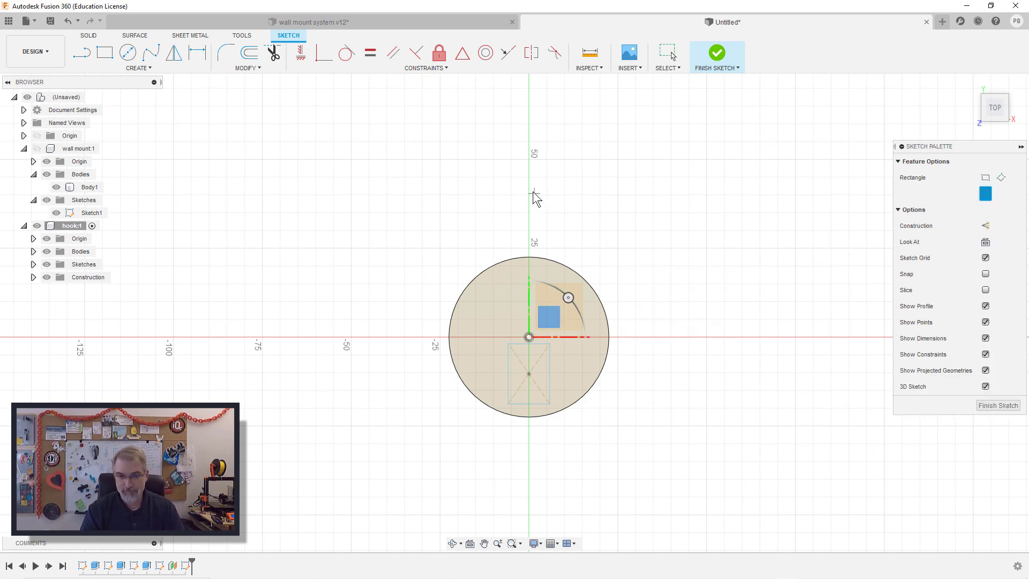
click(529, 188)
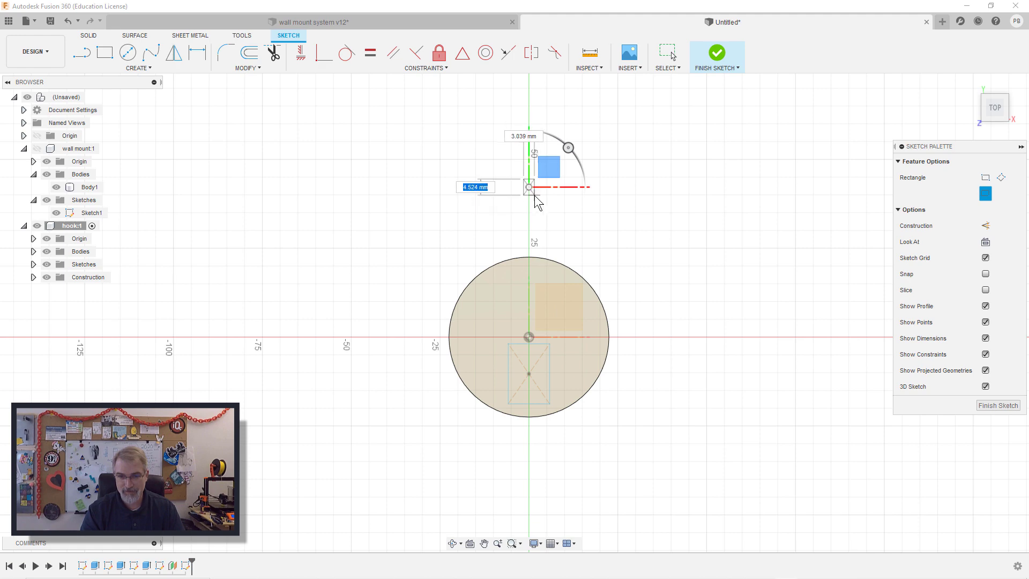
click(997, 406)
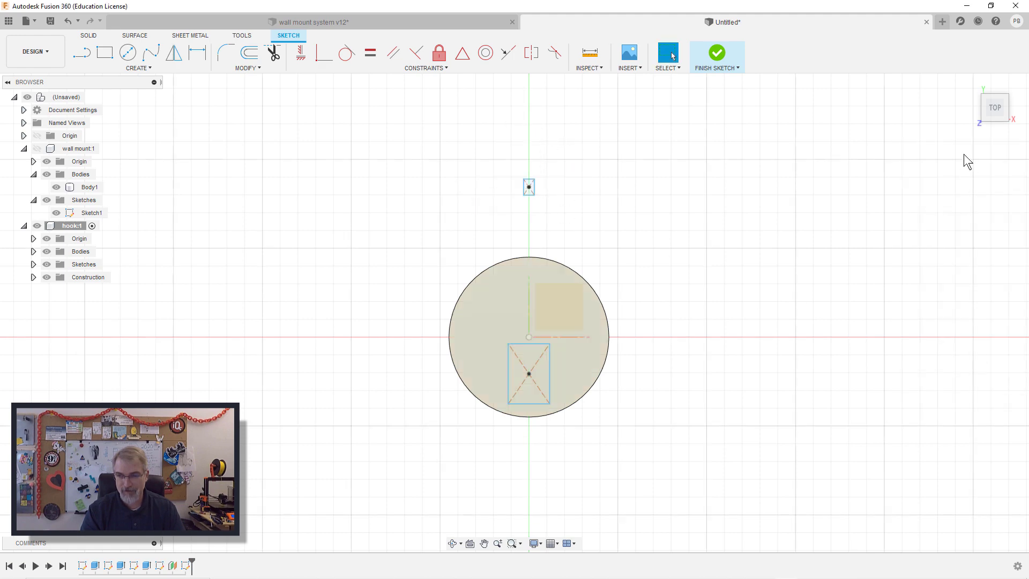
Loft from the large rectangle on the disc to the small rectangle on the offset plane, joined to the body
click(971, 84)
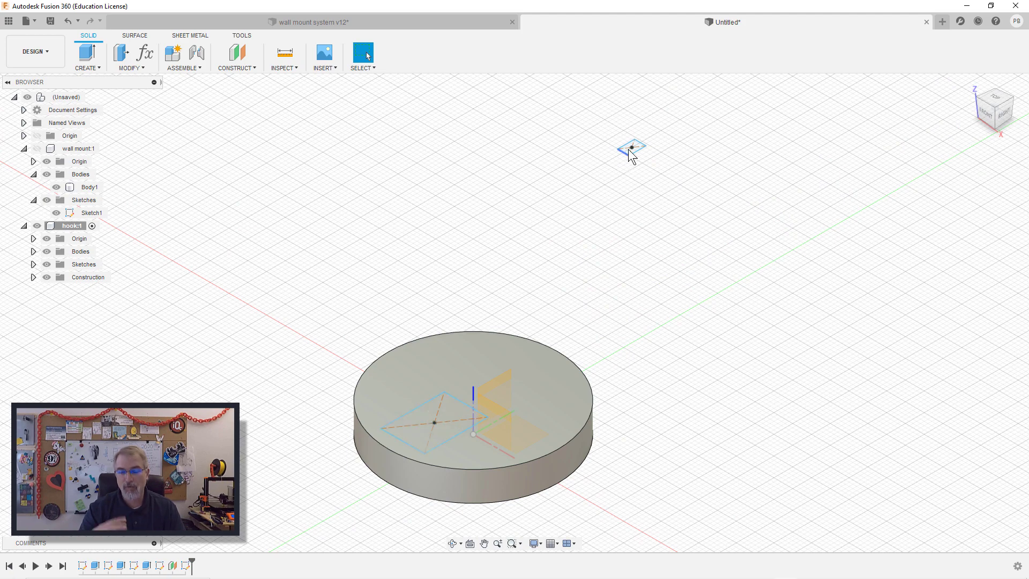
click(86, 68)
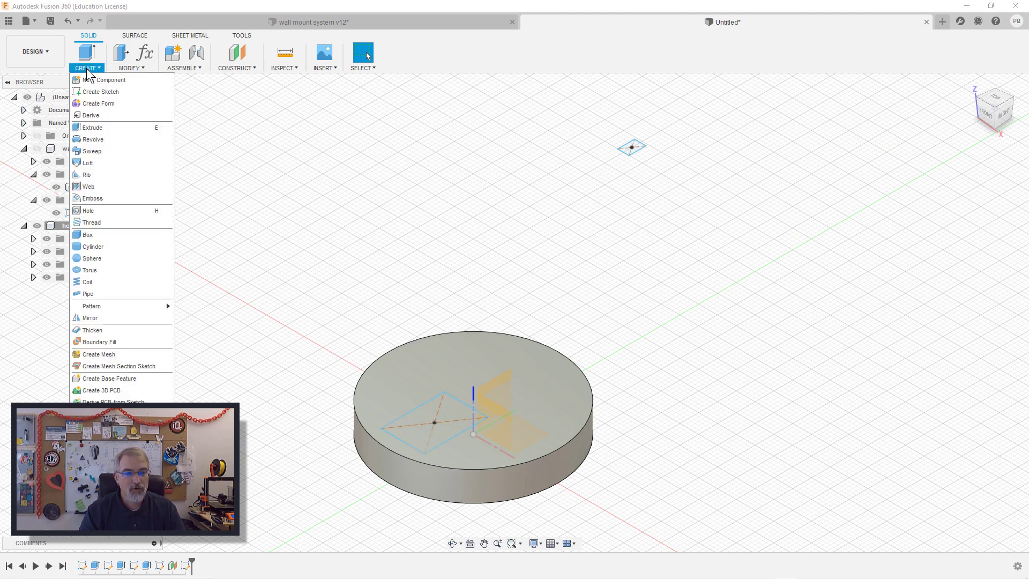
click(88, 164)
click(440, 422)
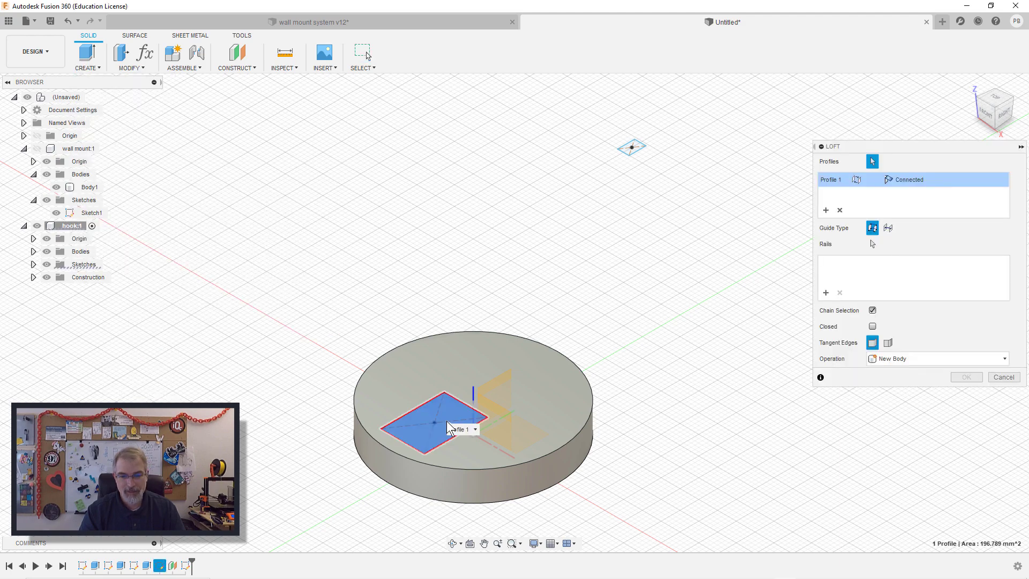
click(632, 148)
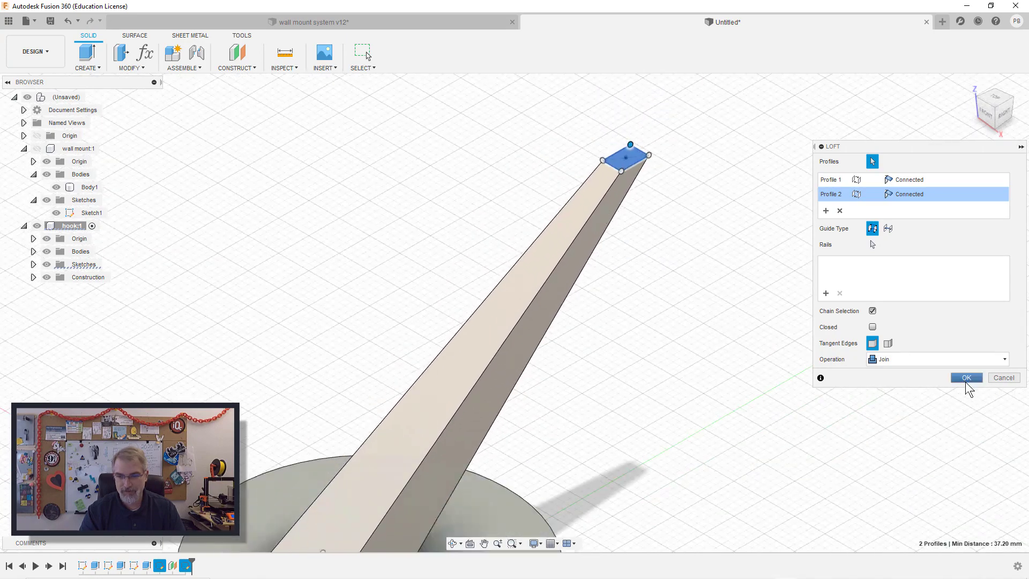
click(966, 377)
Fillet the rear edge of the lofted arm's tip with a 2.5 mm radius
scroll(687, 310, down, 3)
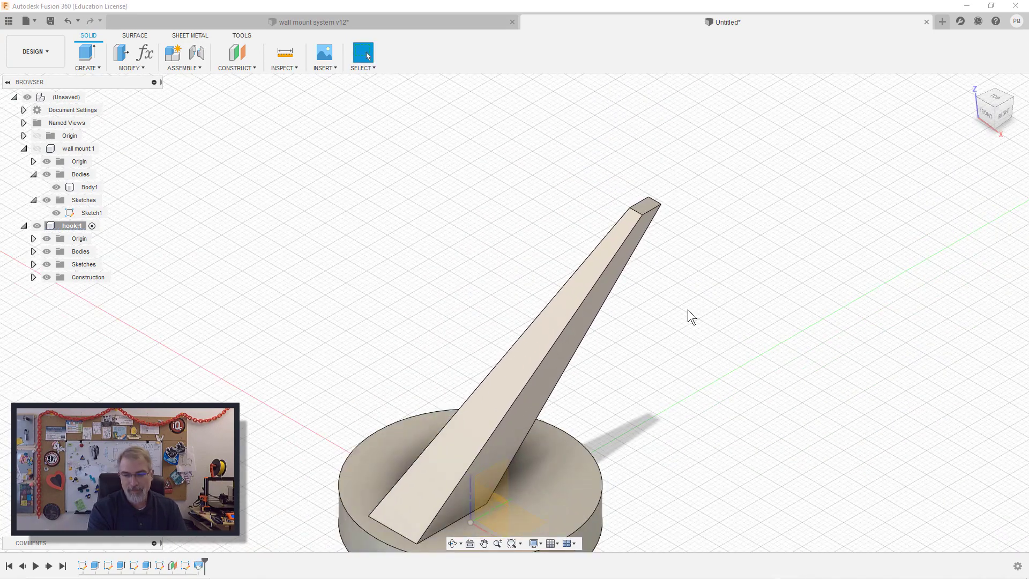
key(s)
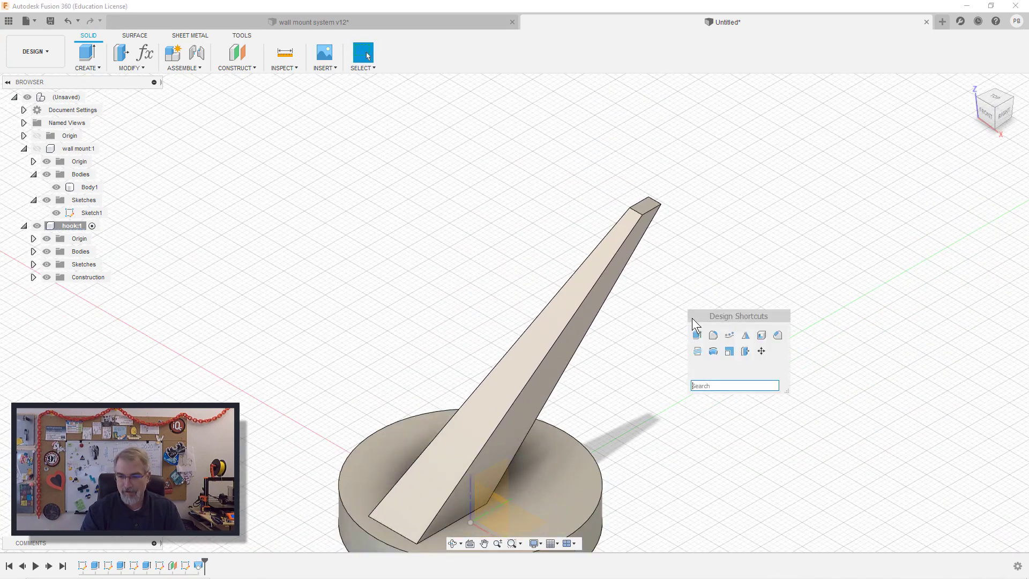
click(713, 336)
click(655, 208)
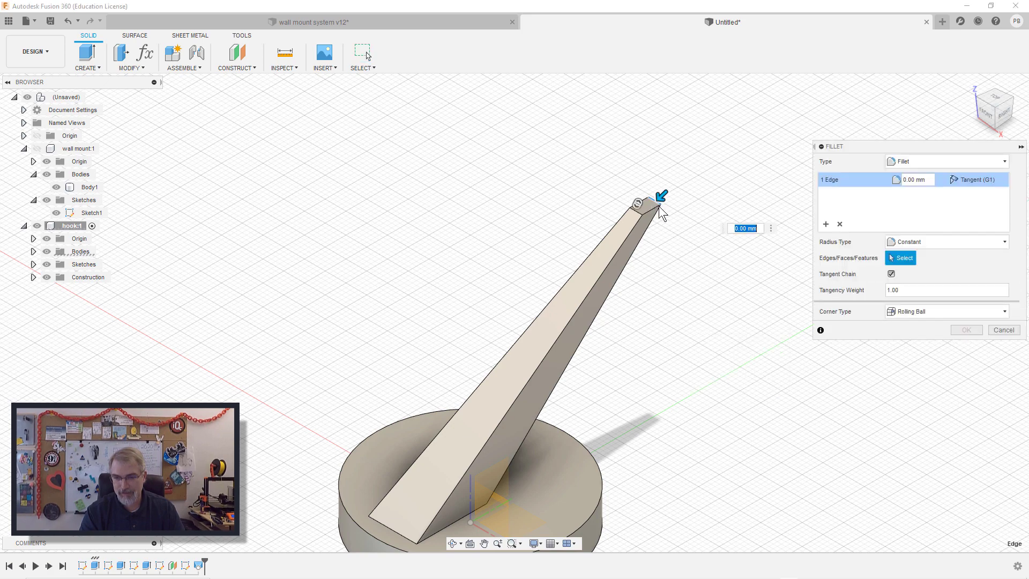
drag(651, 204, 642, 213)
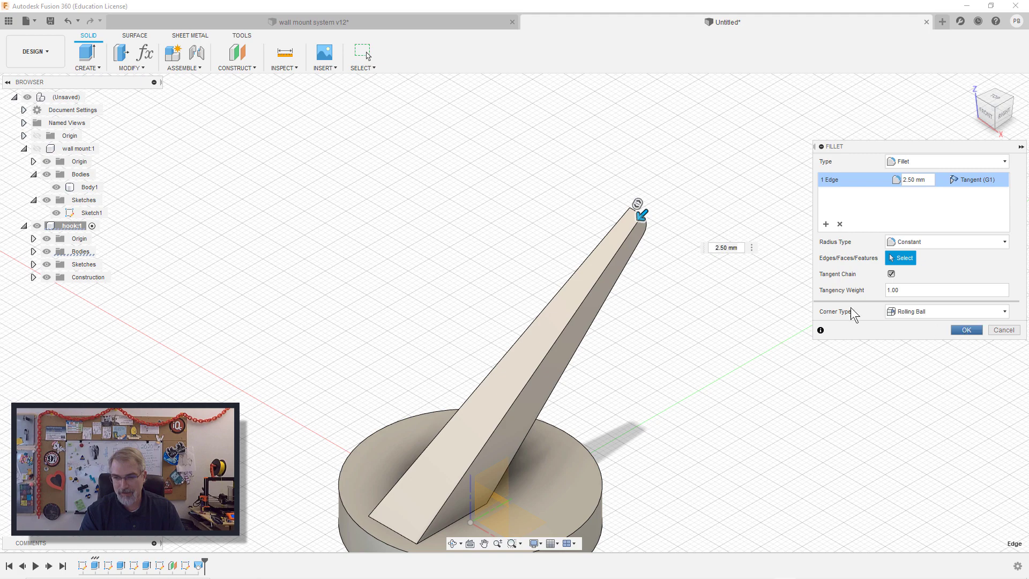
click(966, 330)
Fillet the front edge of the lofted arm's tip with a 1.5 mm radius
scroll(573, 215, up, 3)
key(s)
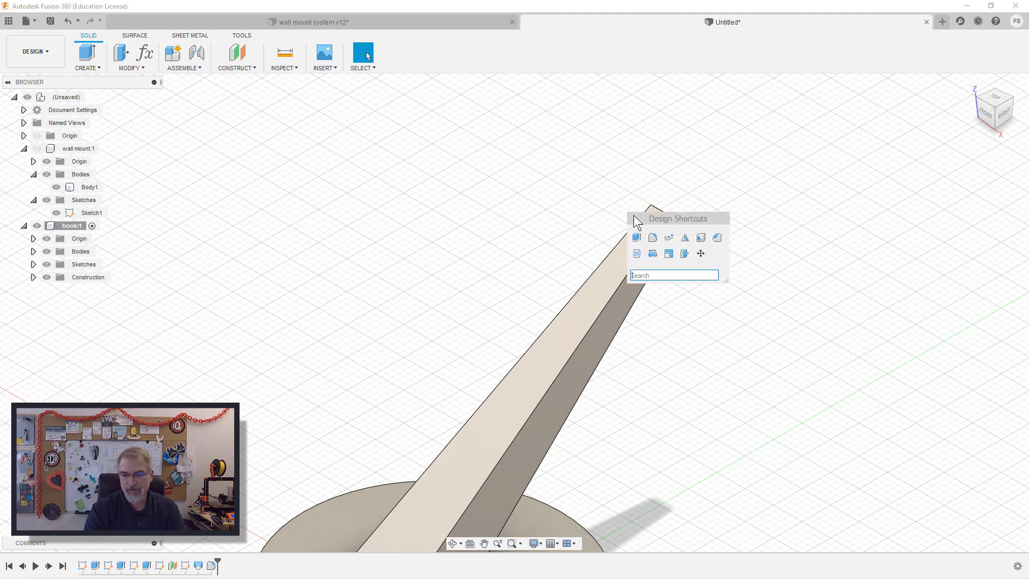
key(Escape)
key(f)
click(661, 217)
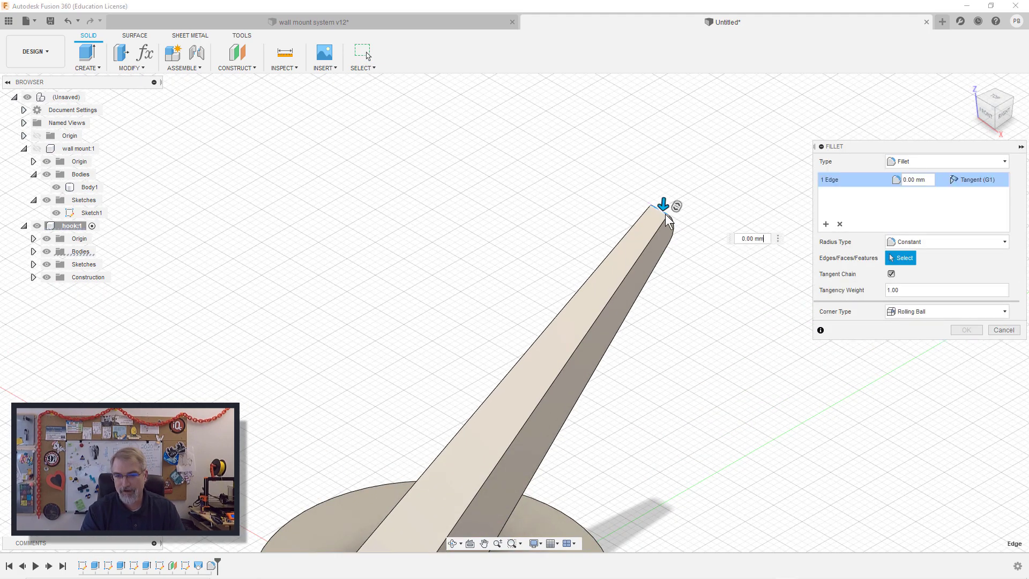
text(2.5)
key(Return)
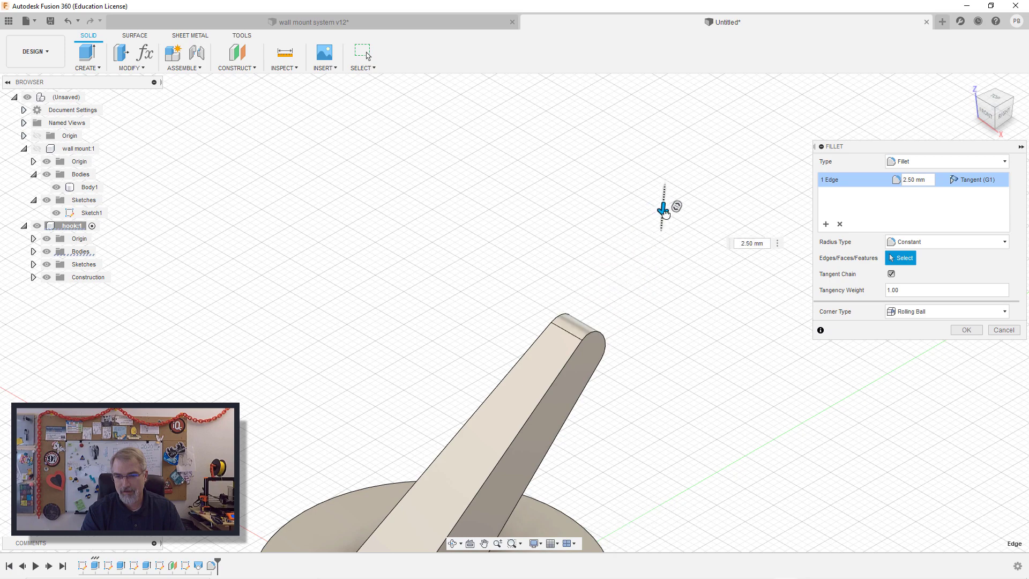
text(.5)
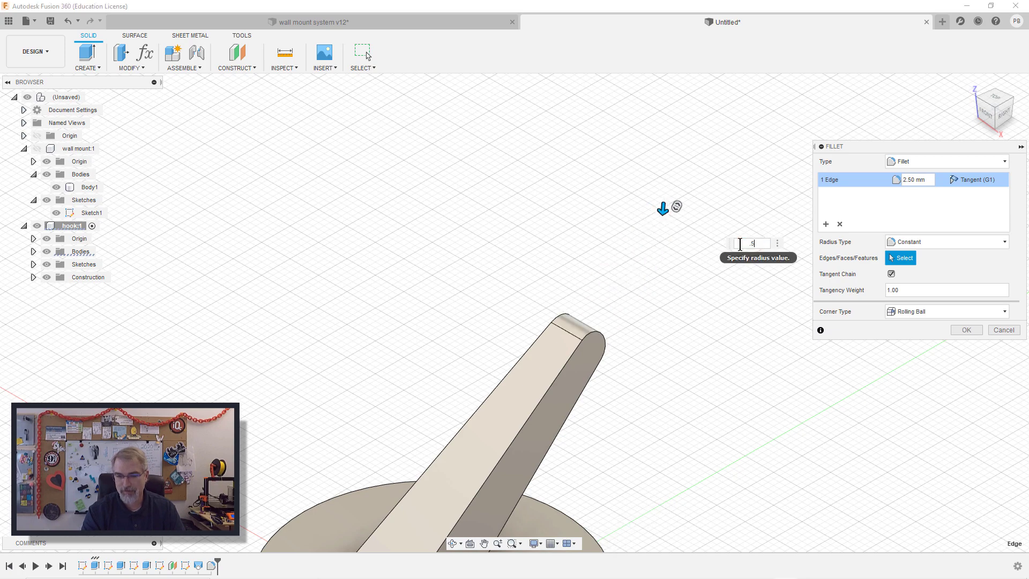
key(BackSpace)
key(BackSpace)
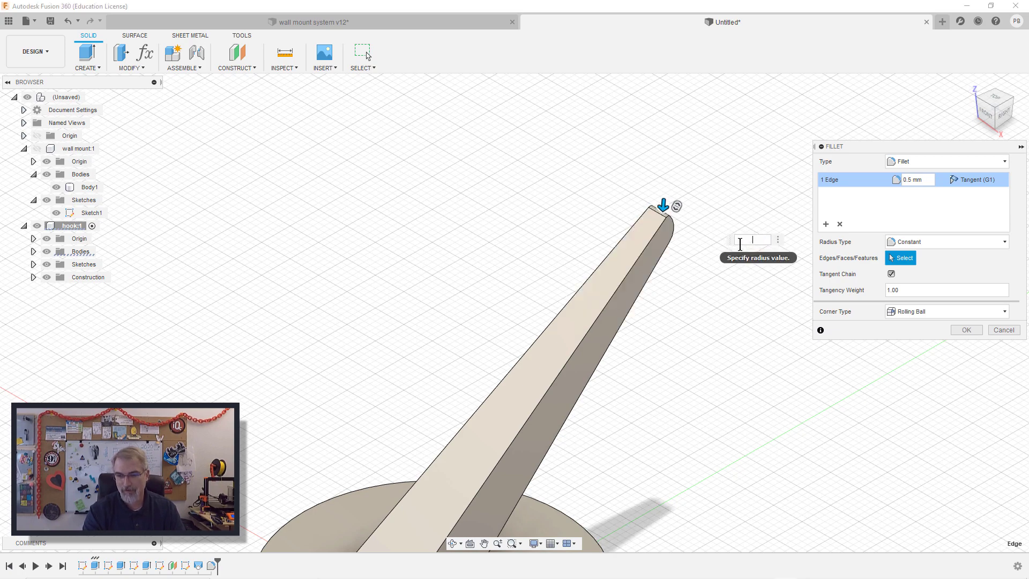
text(1.5)
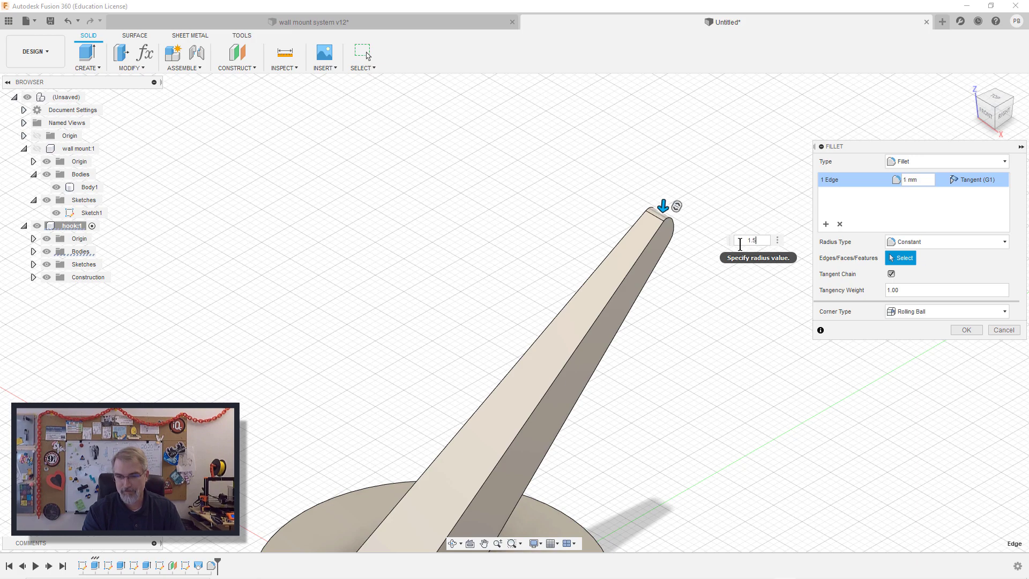
key(Return)
key(F6)
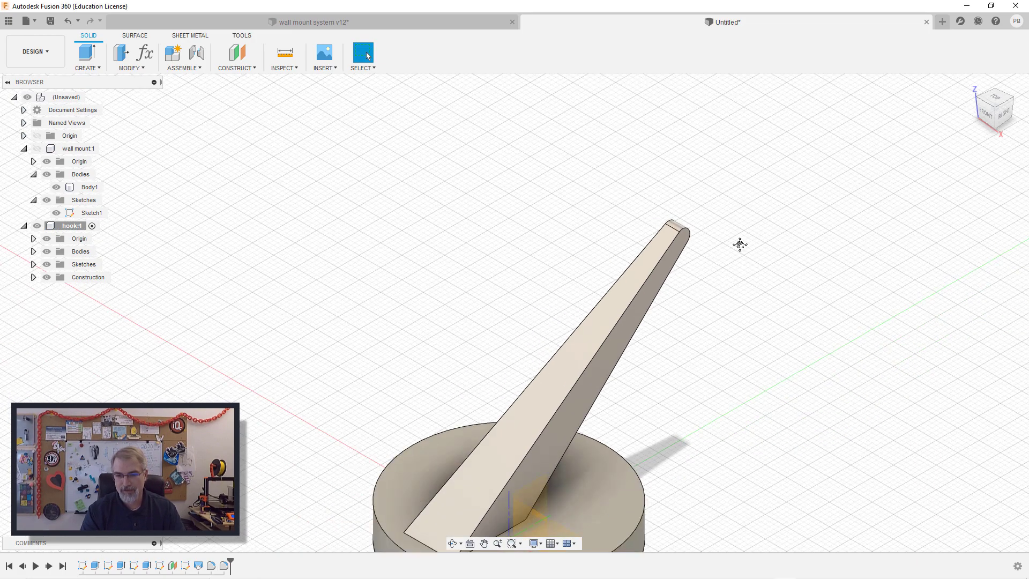
click(970, 84)
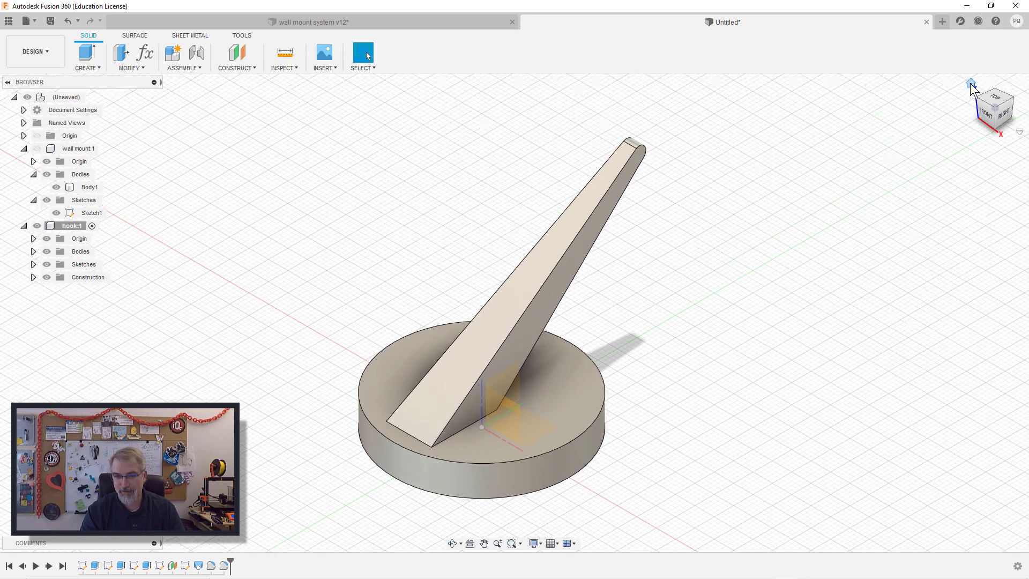
click(994, 95)
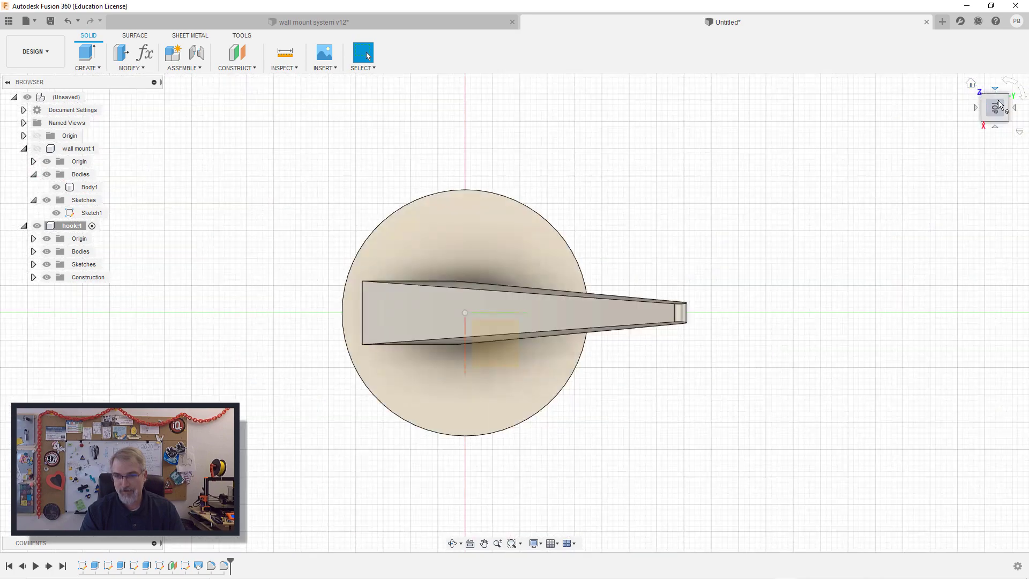
click(1009, 97)
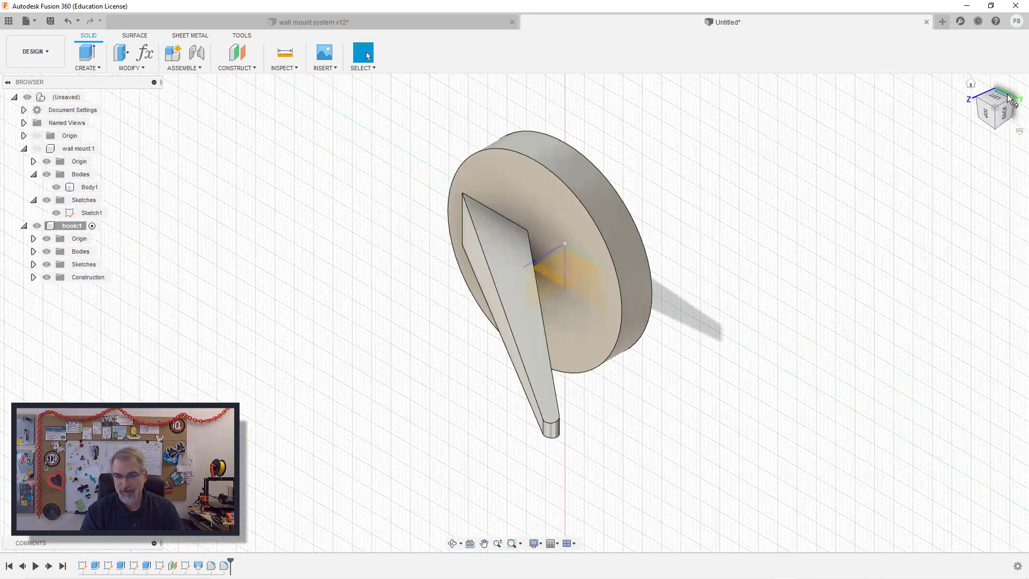
click(971, 85)
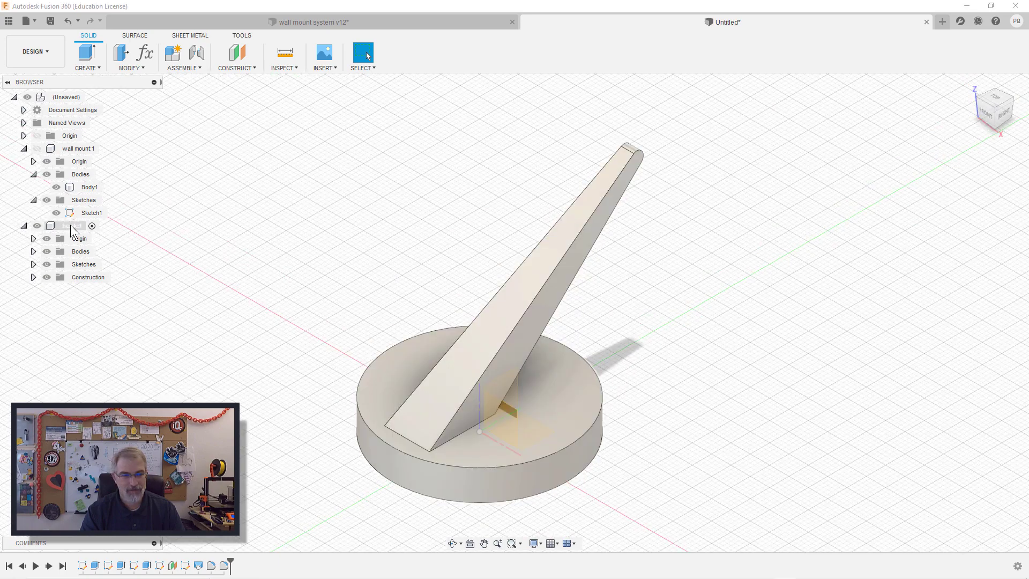
right_click(69, 224)
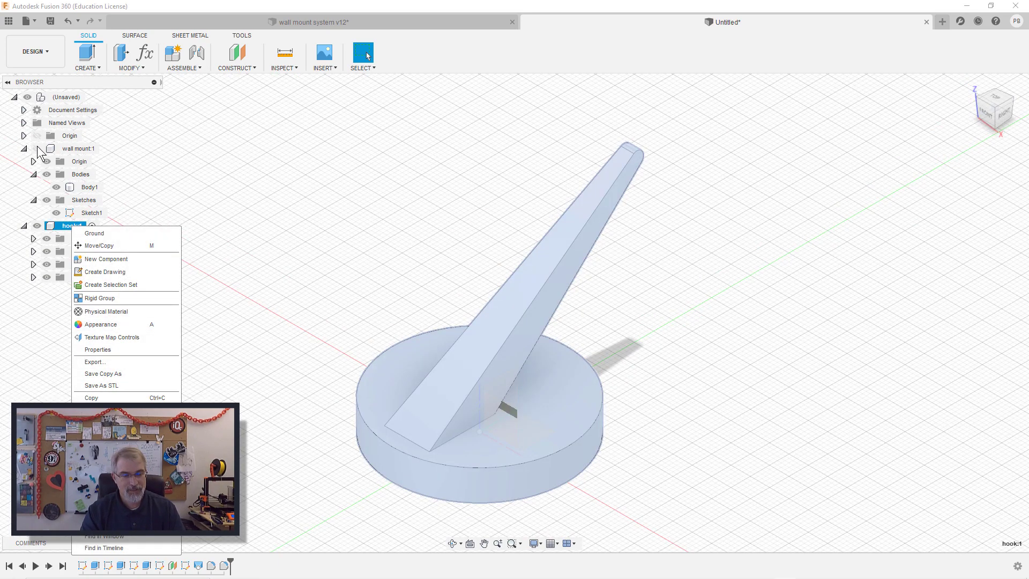
click(177, 163)
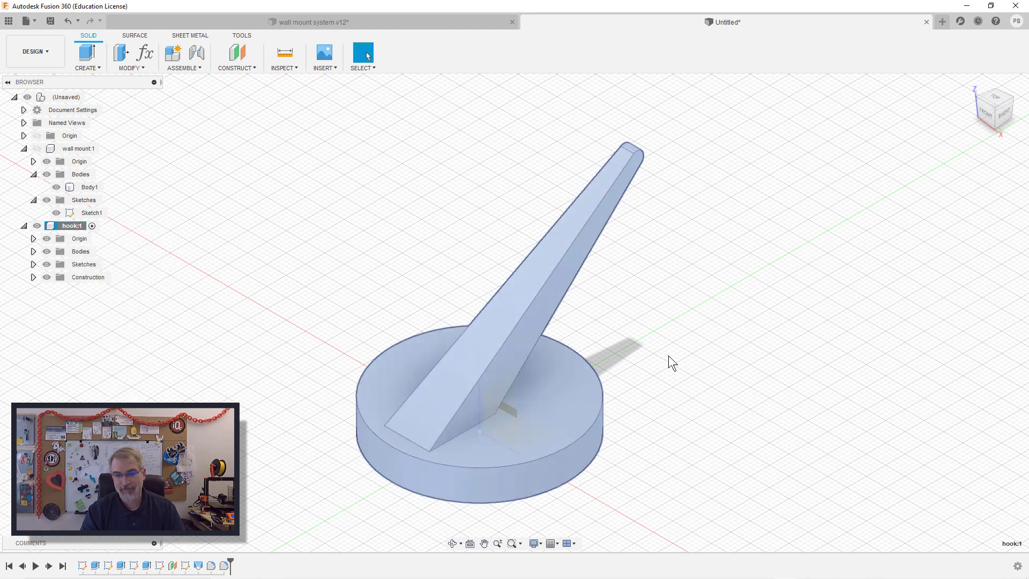